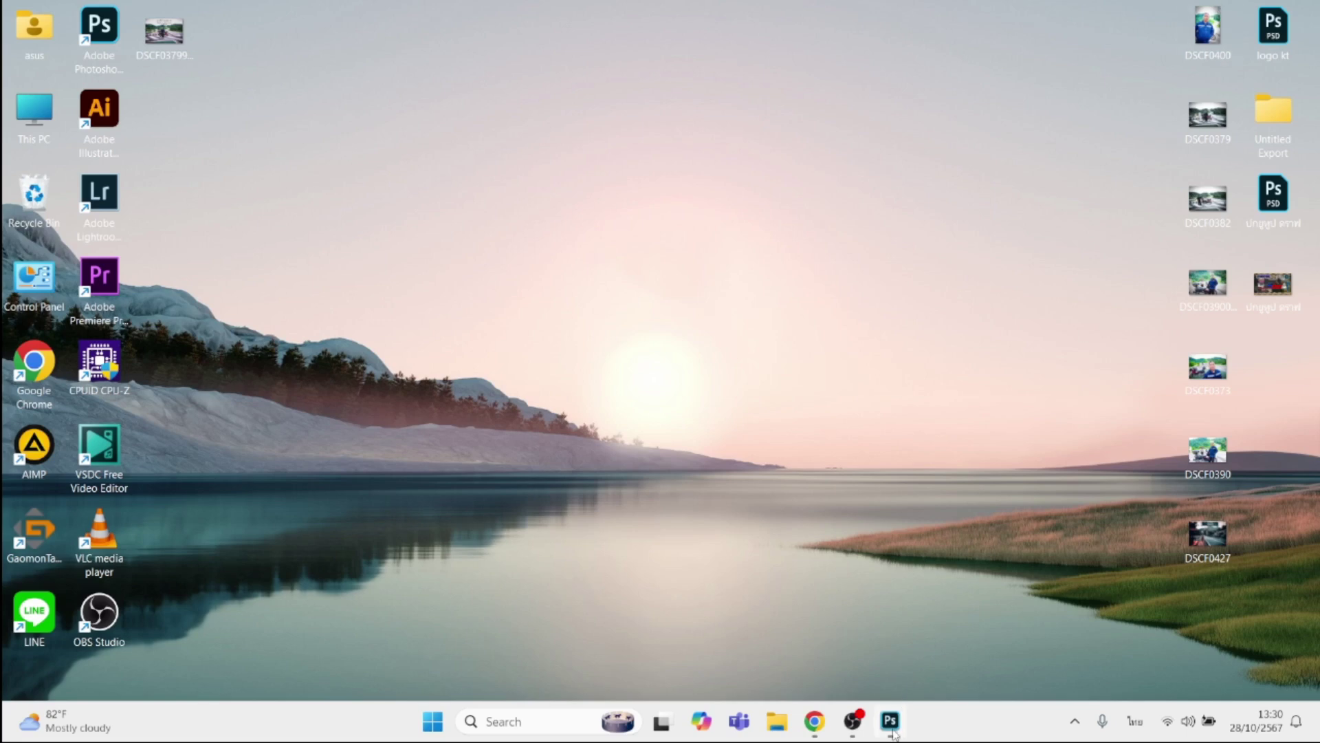
- Unlock the Background layer, type the Thai line ก็อยากเที่ยว and move it near the top
left_click(892, 729)
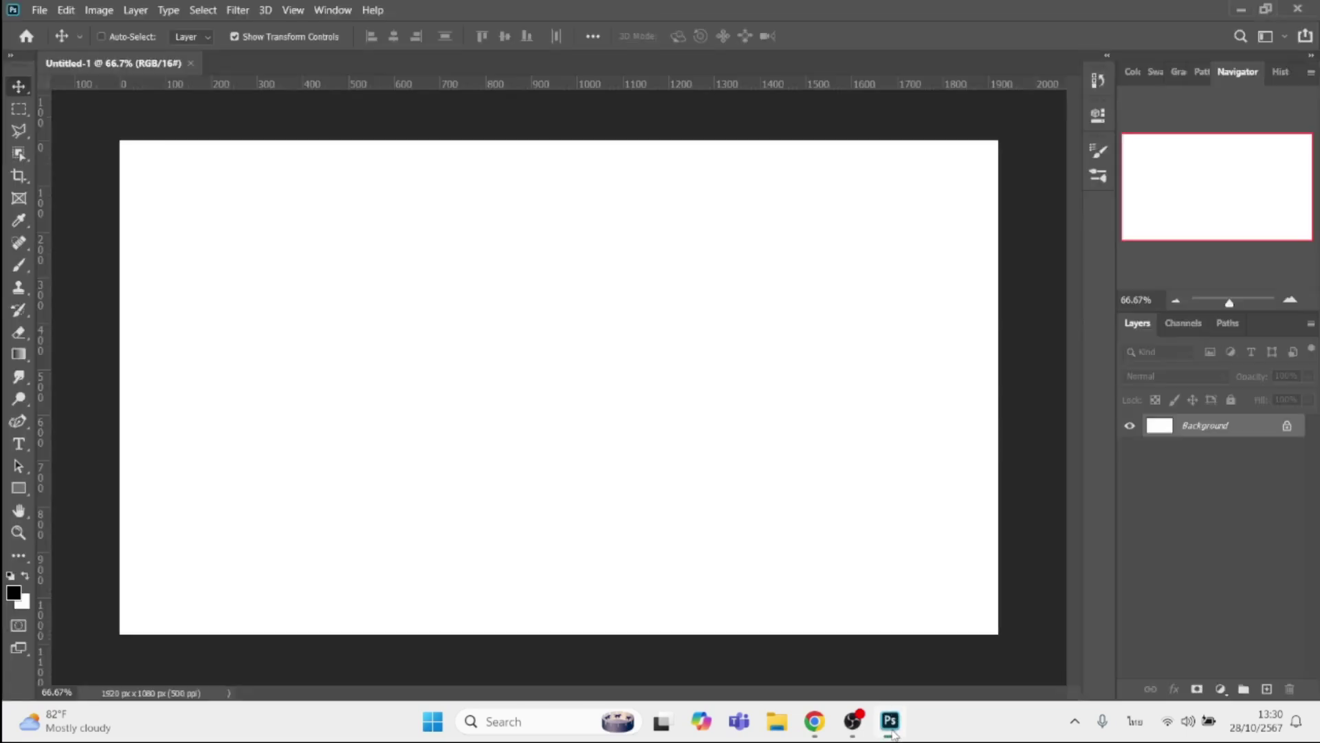
left_click(1288, 427)
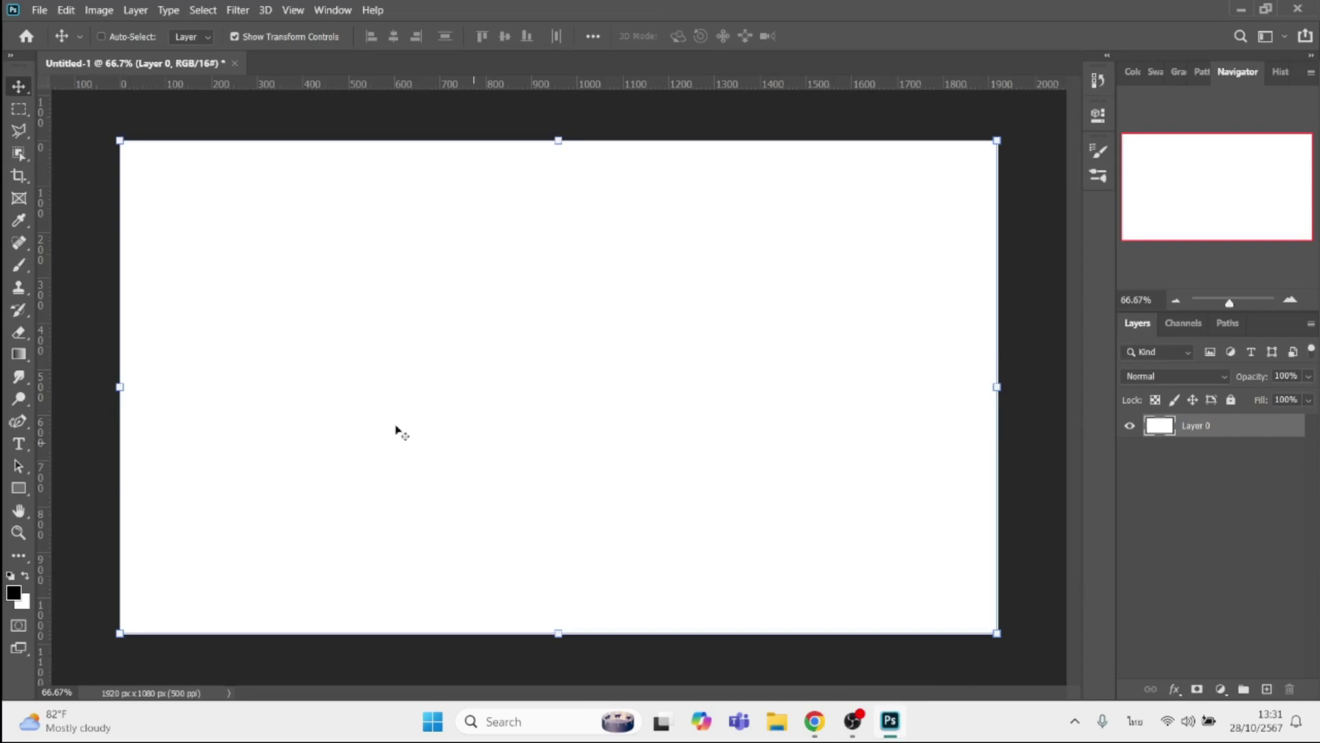
key("t")
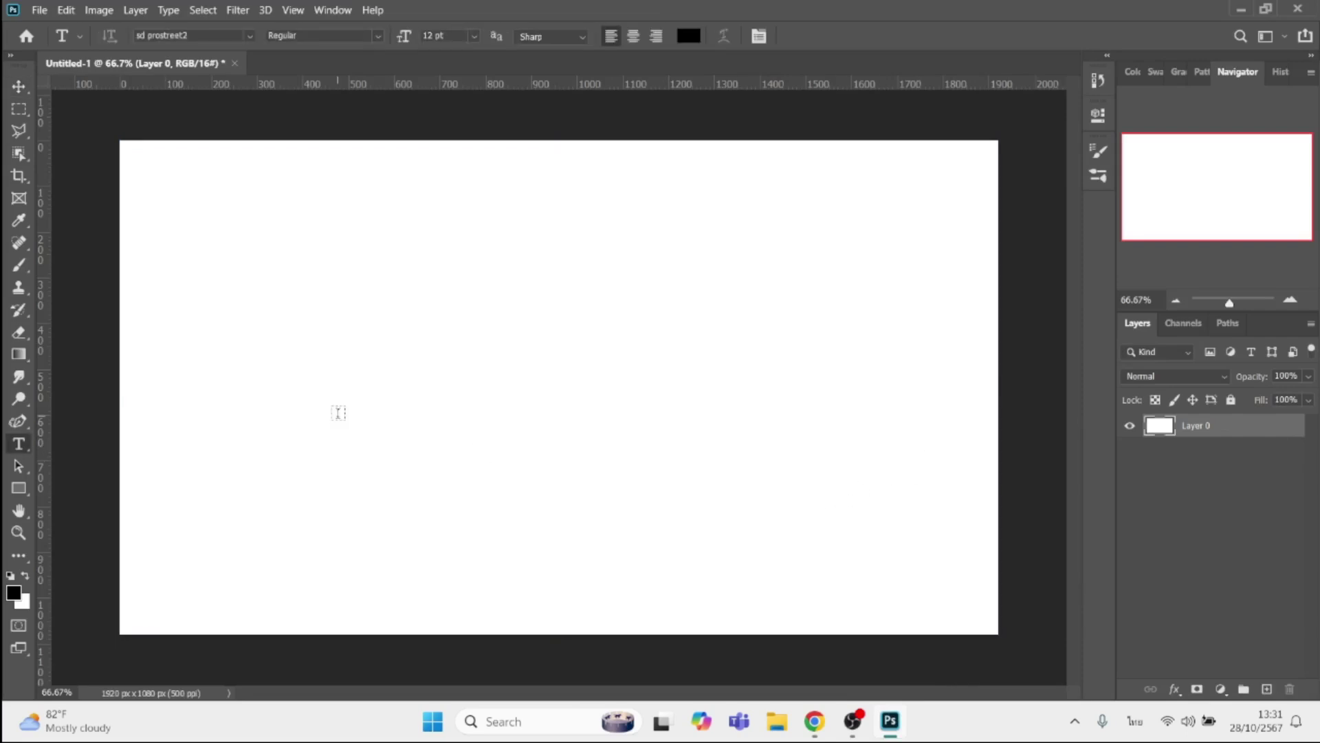
left_click(301, 388)
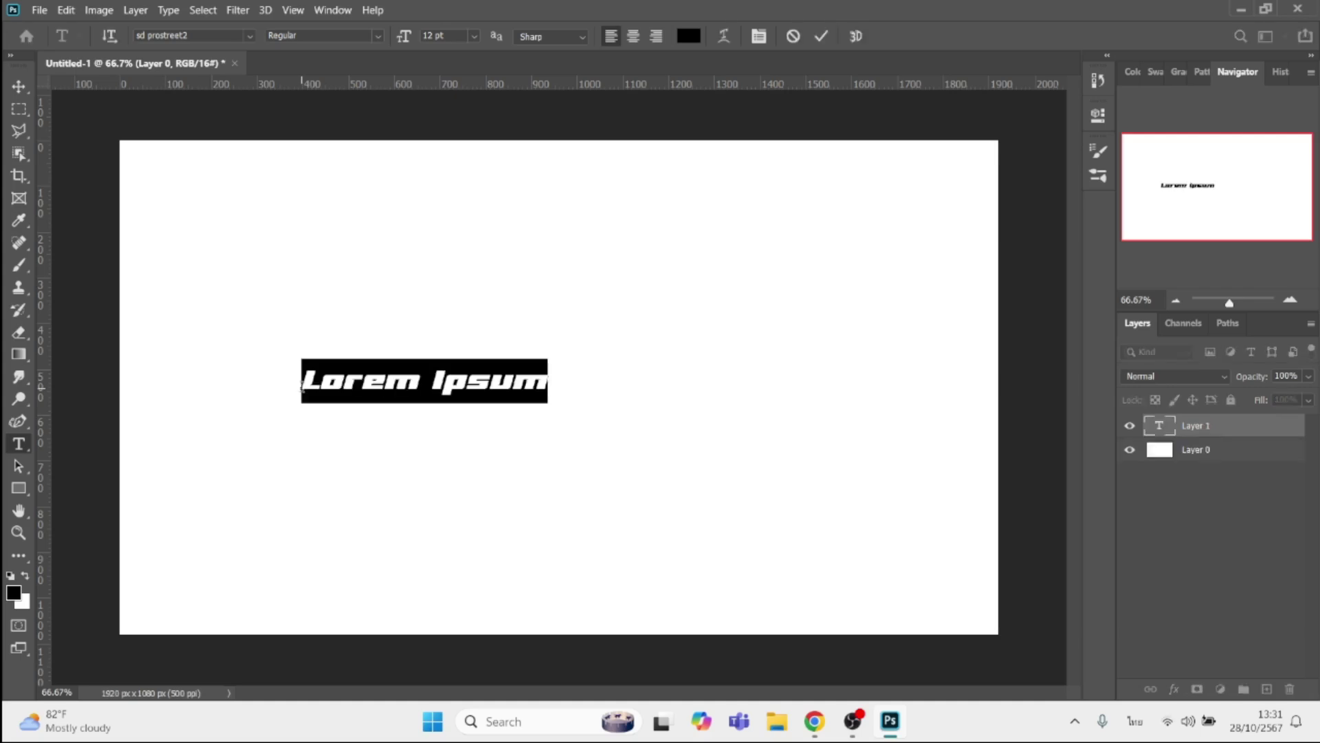
type("n")
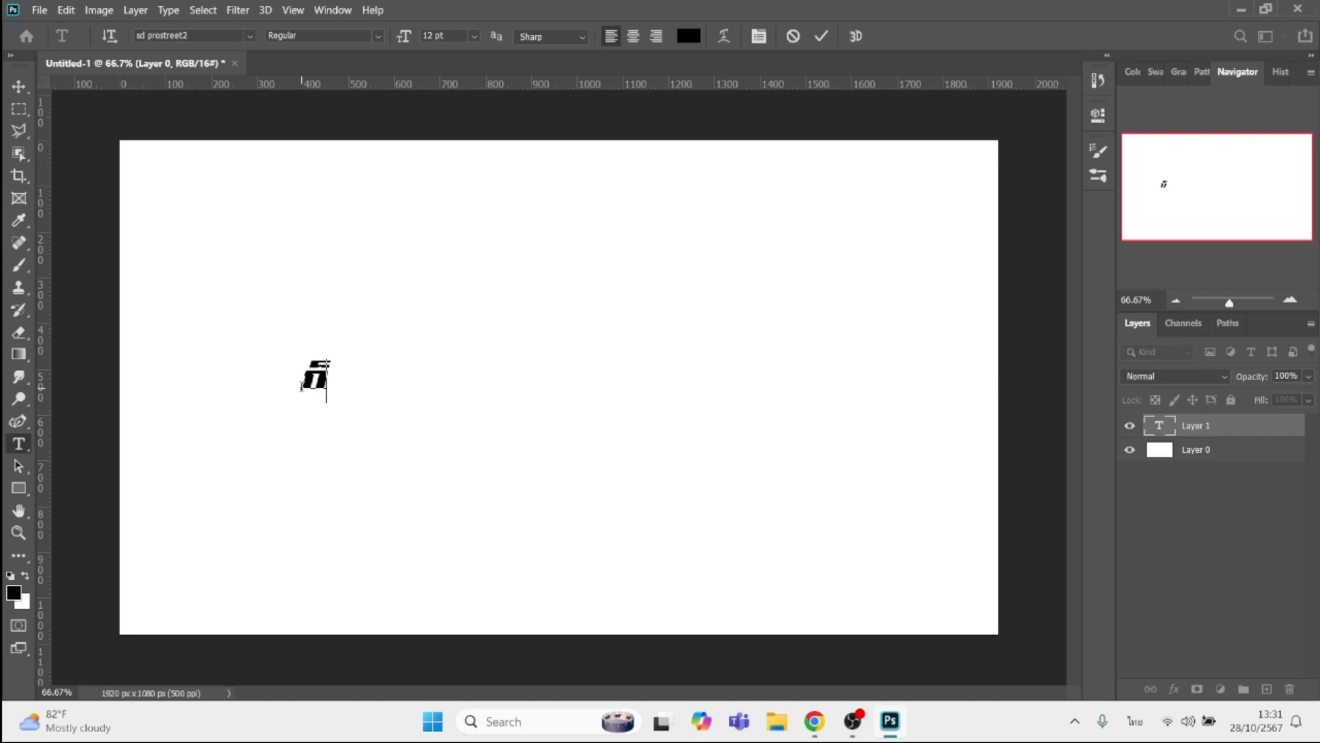
type("อยากเที่ยว")
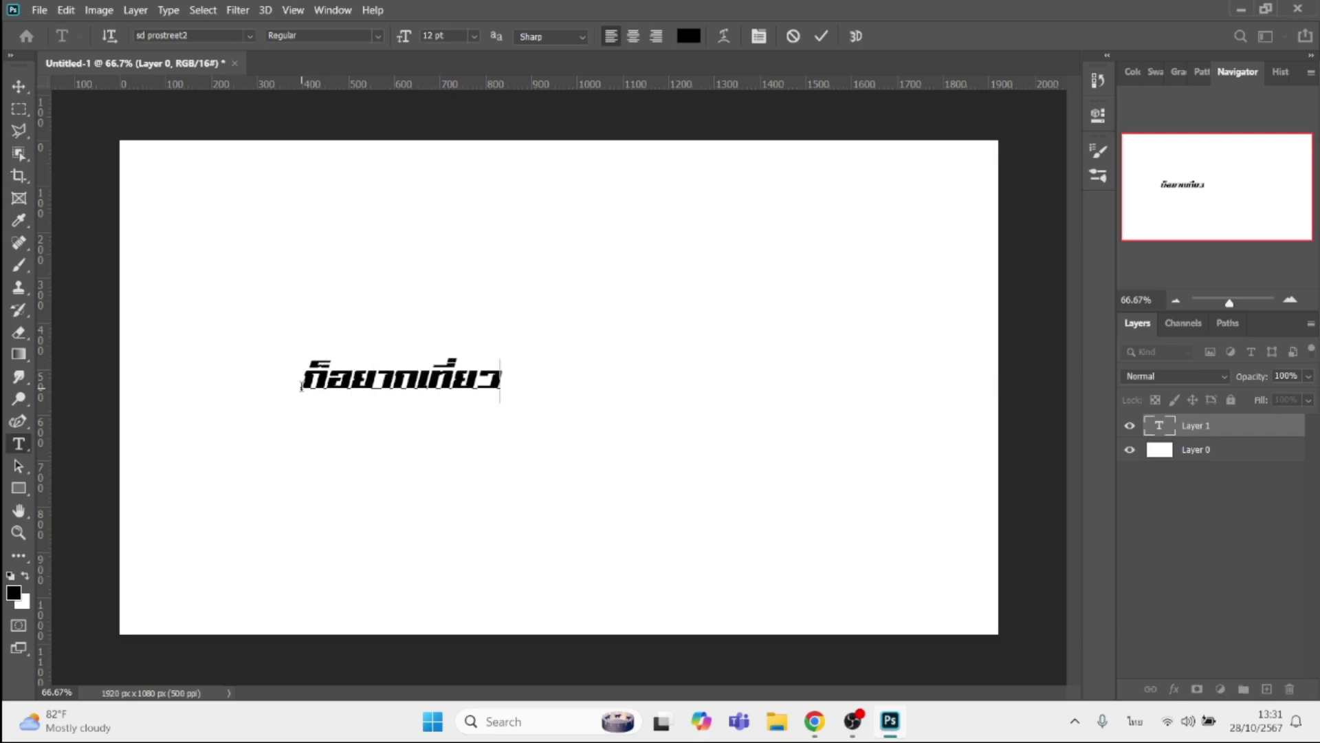
left_click(26, 85)
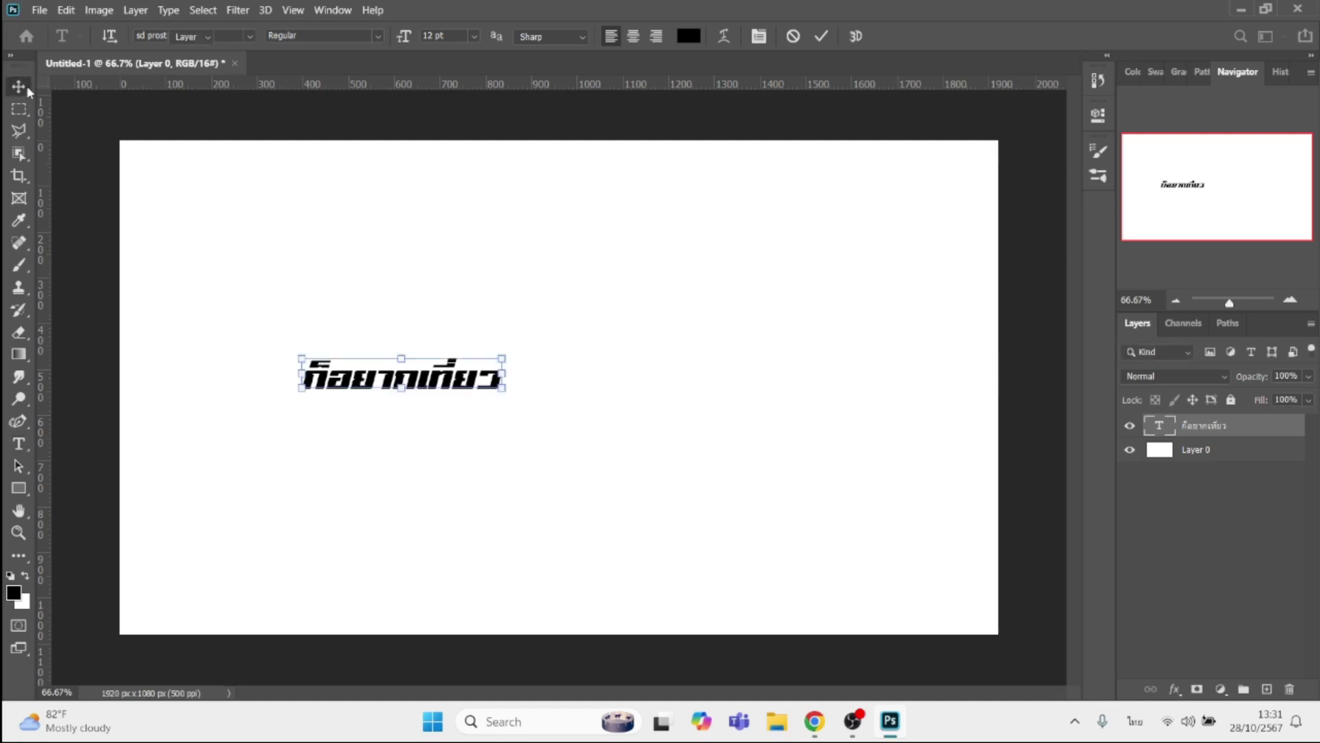
left_click_drag(462, 388, 459, 257)
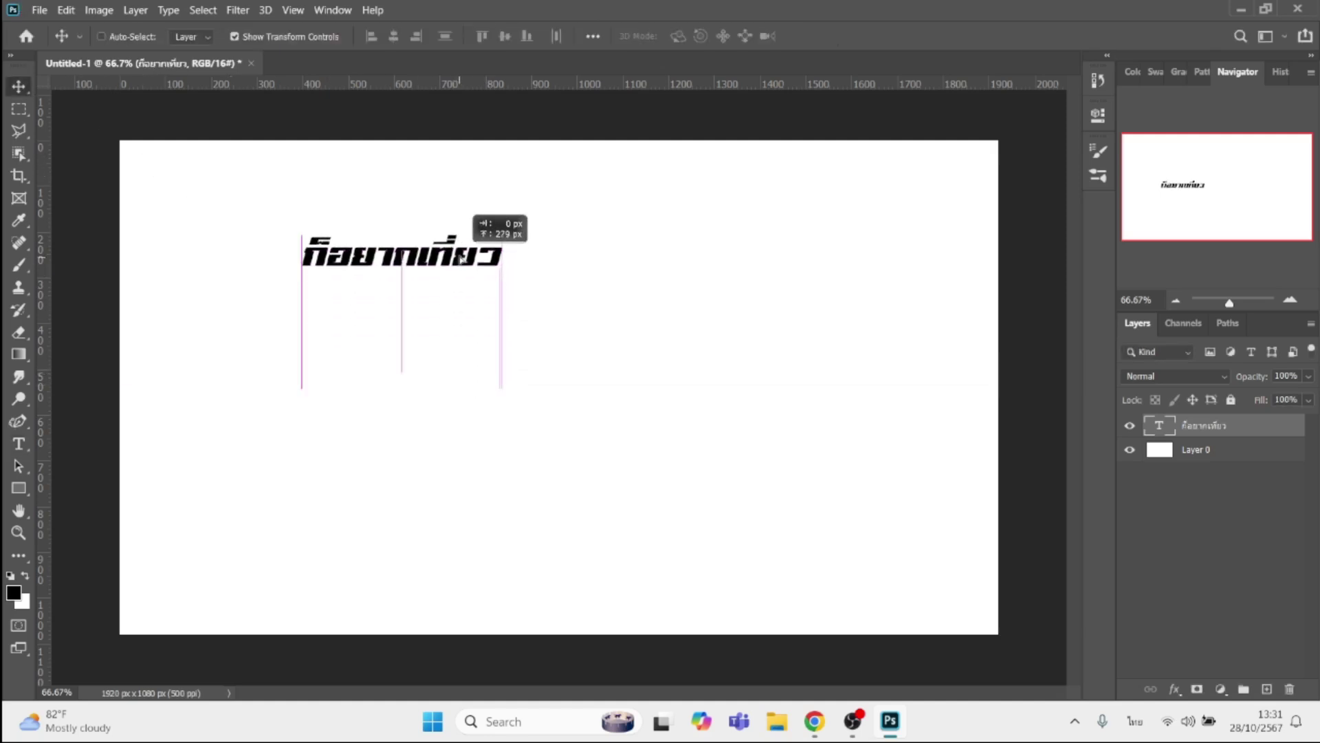
- Duplicate the Thai line below-left and start retyping the copy as แต
key("ctrl+j")
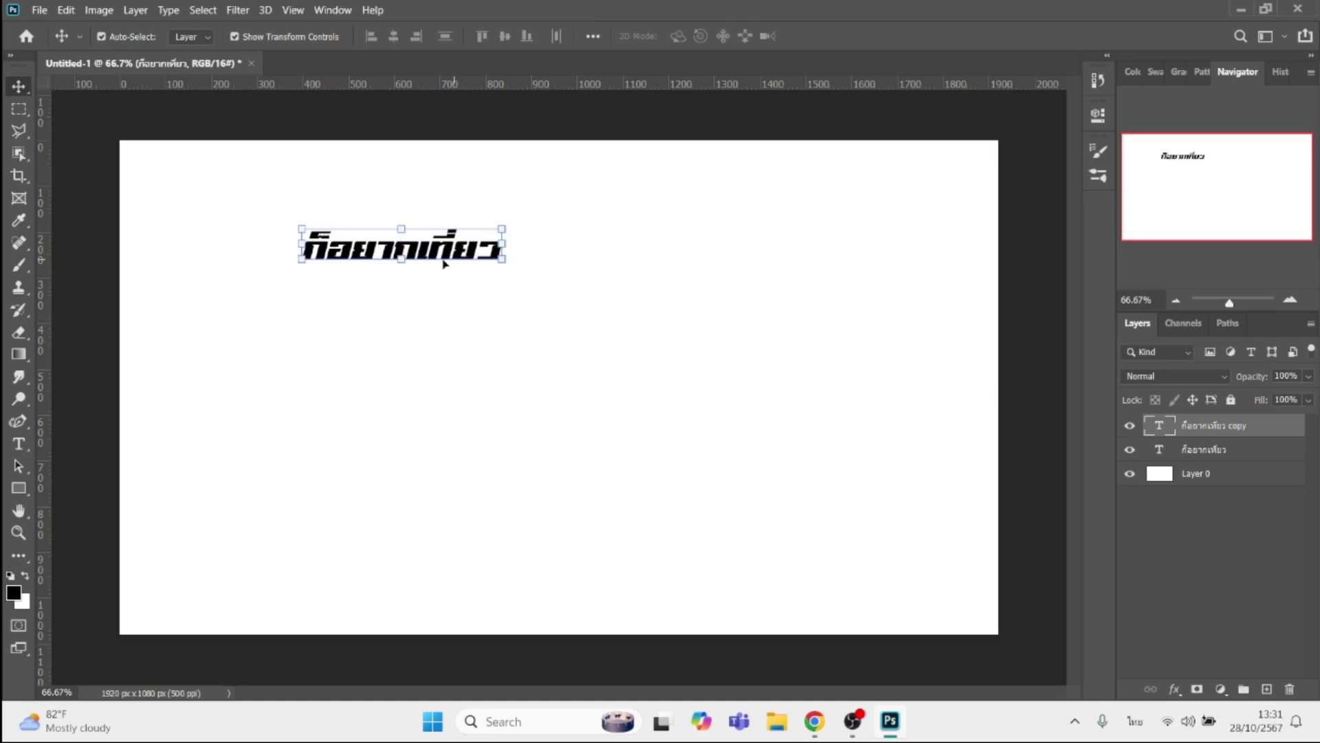
left_click_drag(427, 255, 353, 361)
double_click(350, 355)
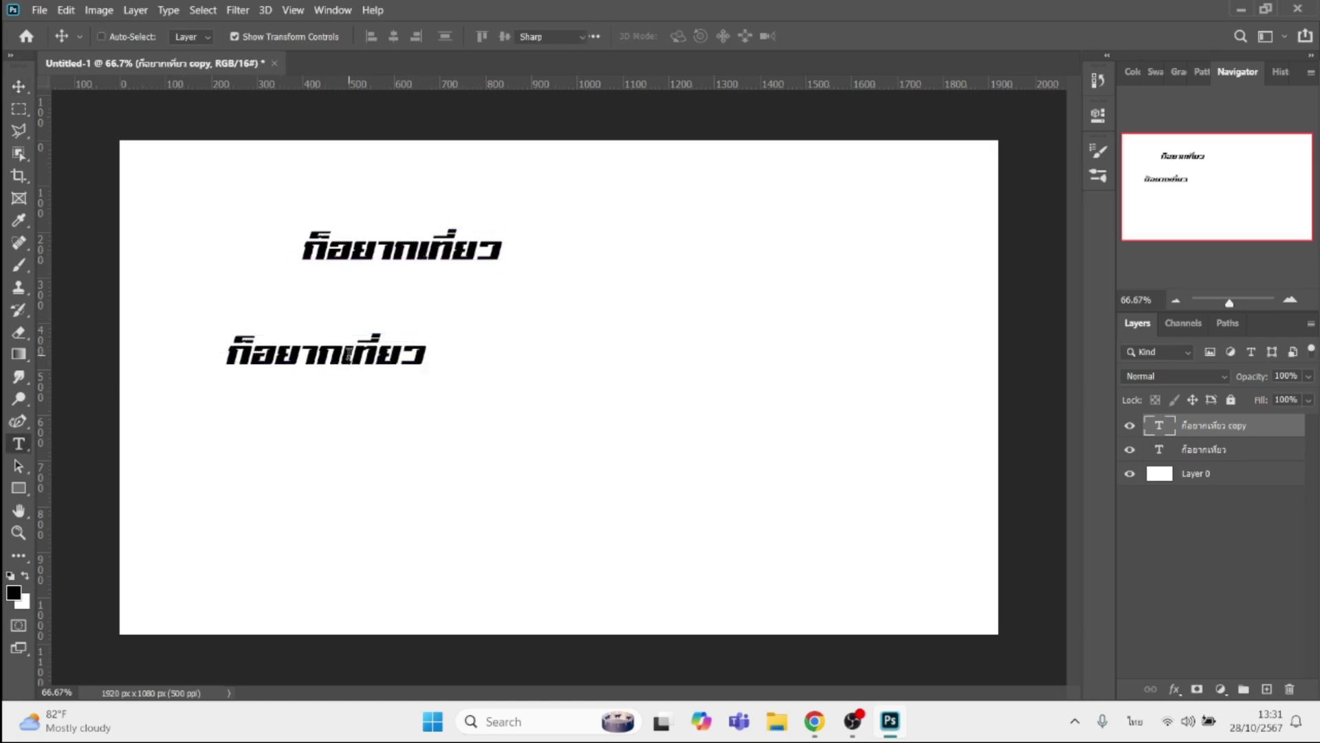
type("แต่")
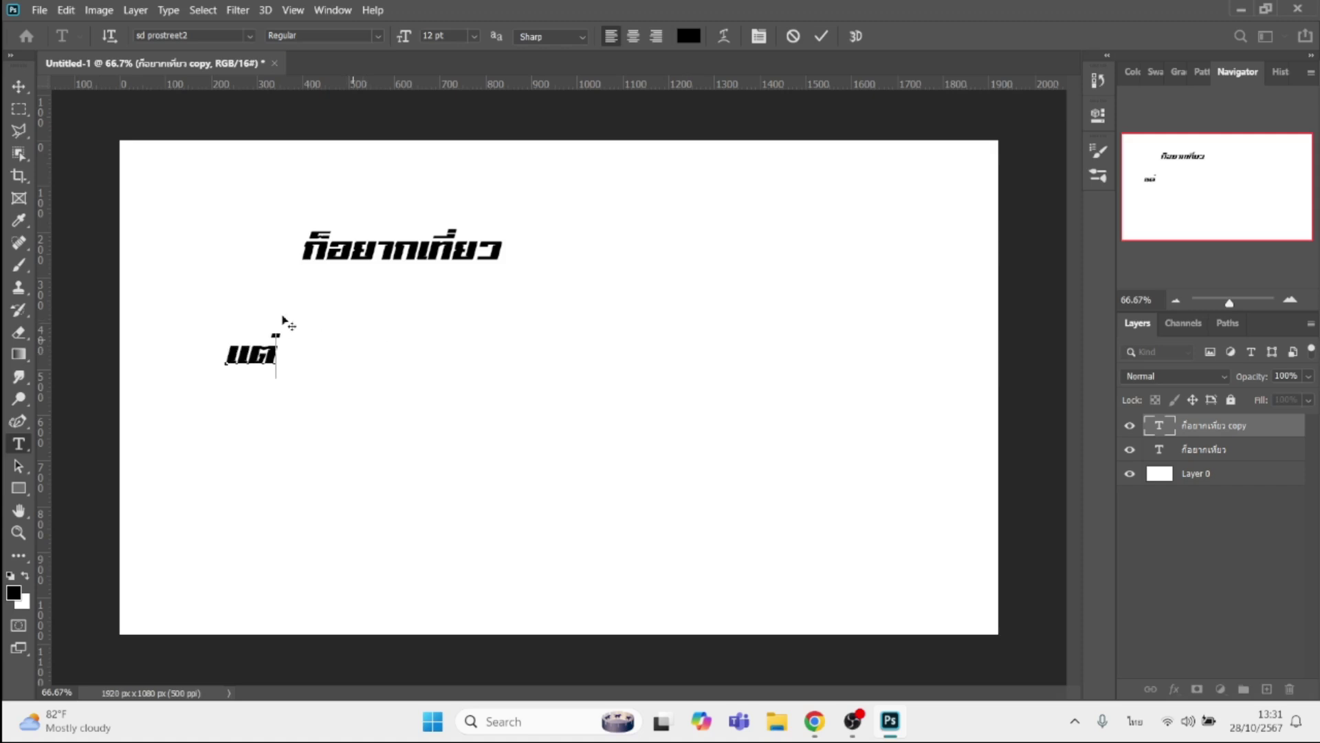
- Commit แต and enlarge it to about three and a half times its size
left_click(19, 87)
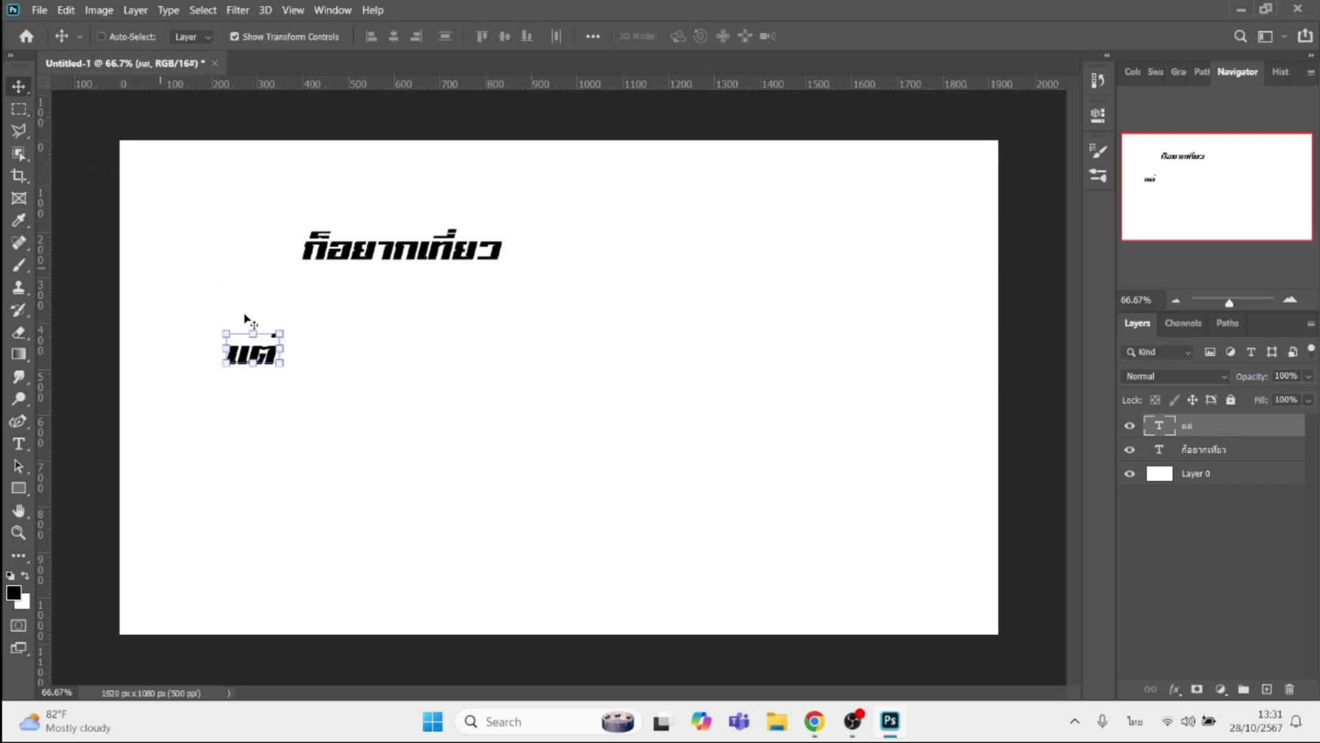
left_click(285, 368)
mouse_move(281, 377)
left_mouse_down()
mouse_move(412, 480)
mouse_move(414, 440)
left_mouse_up()
key("Return")
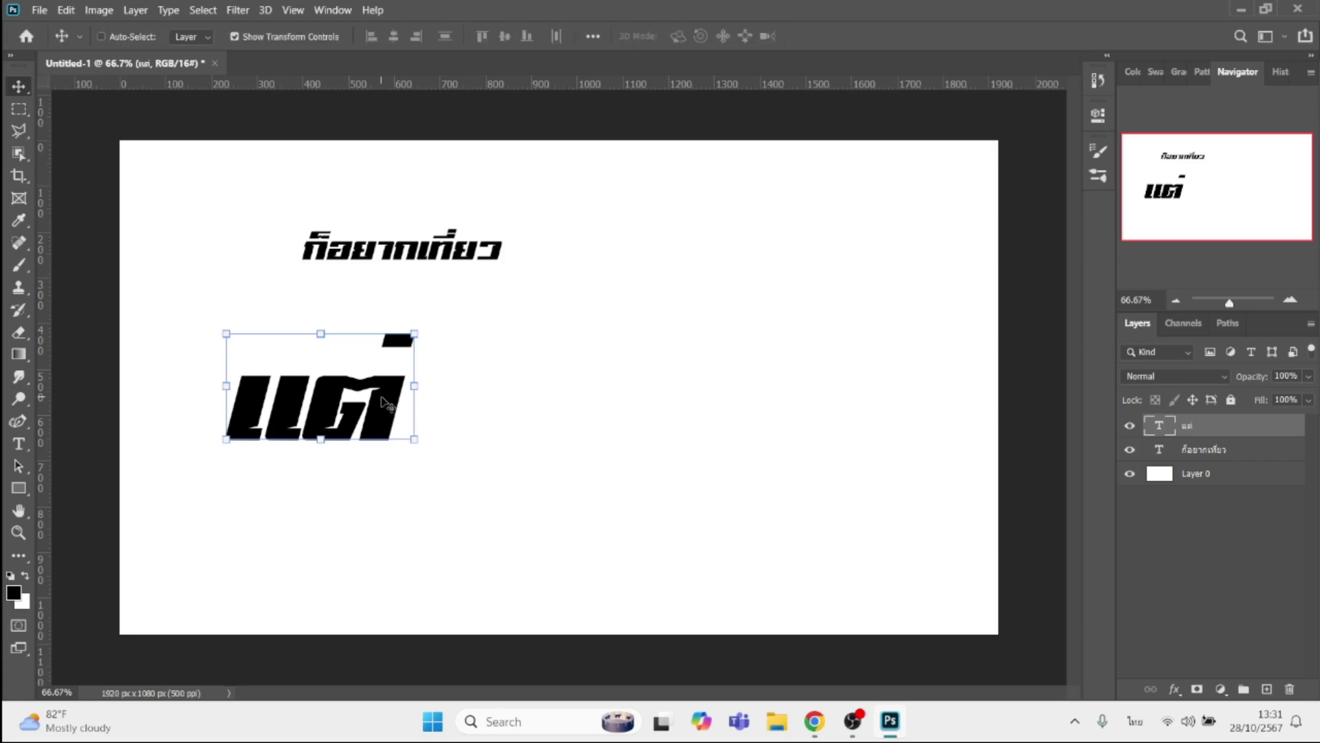
- Copy แต to its right and retype the copy as เยี่ยว
left_click_drag(385, 402, 527, 408)
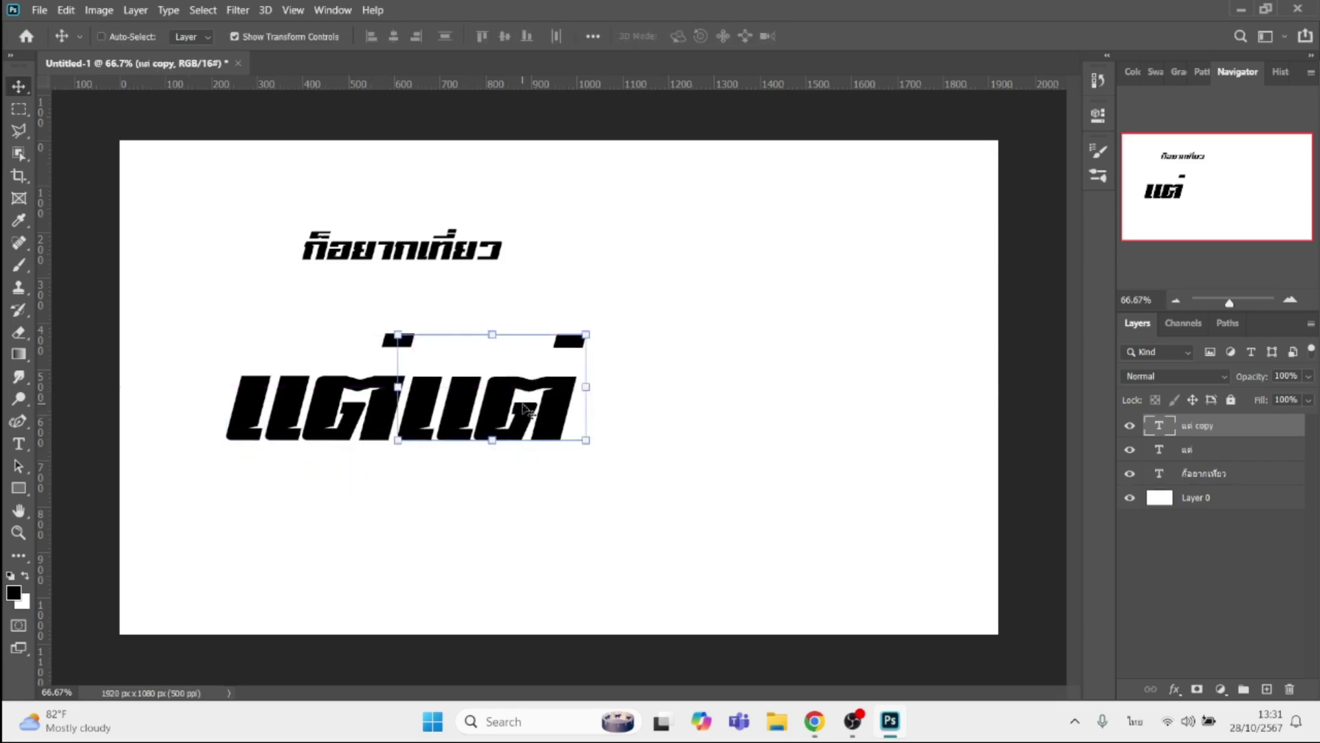
double_click(523, 402)
type("เย")
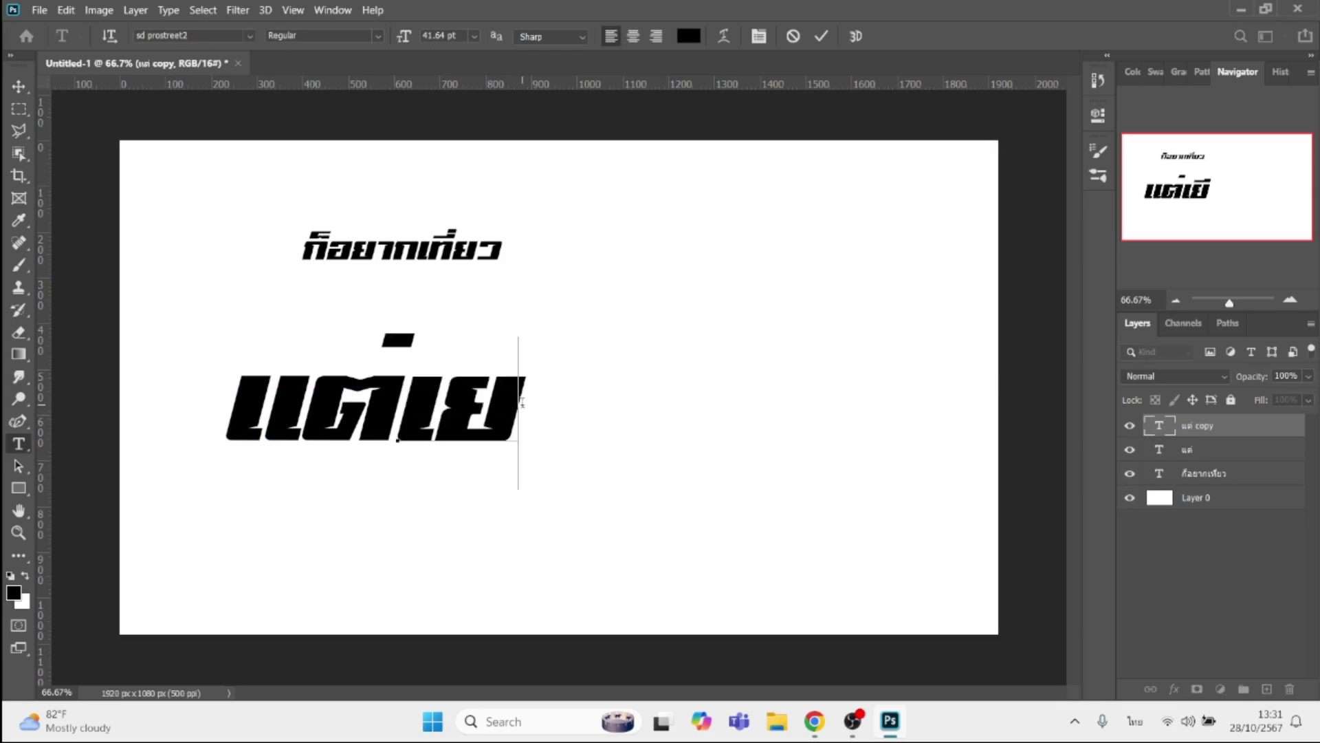
type("ี่ยว")
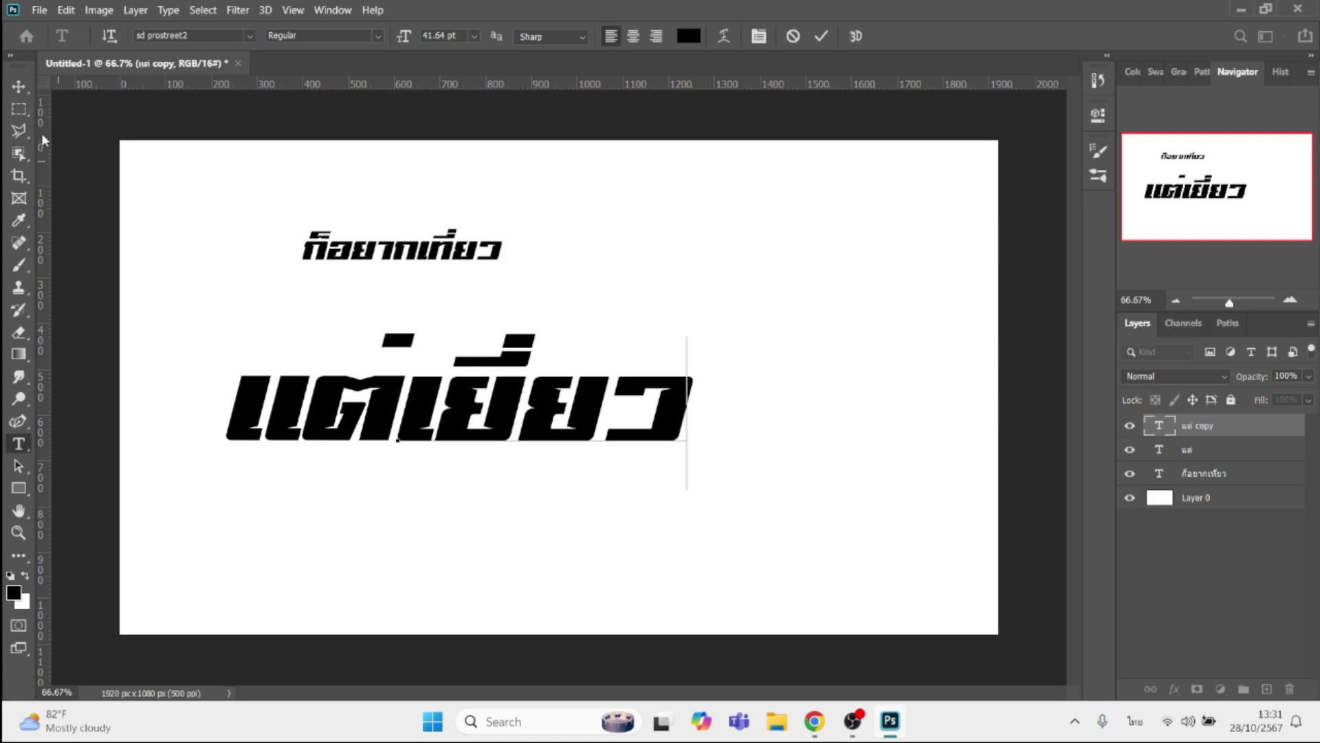
left_click(19, 86)
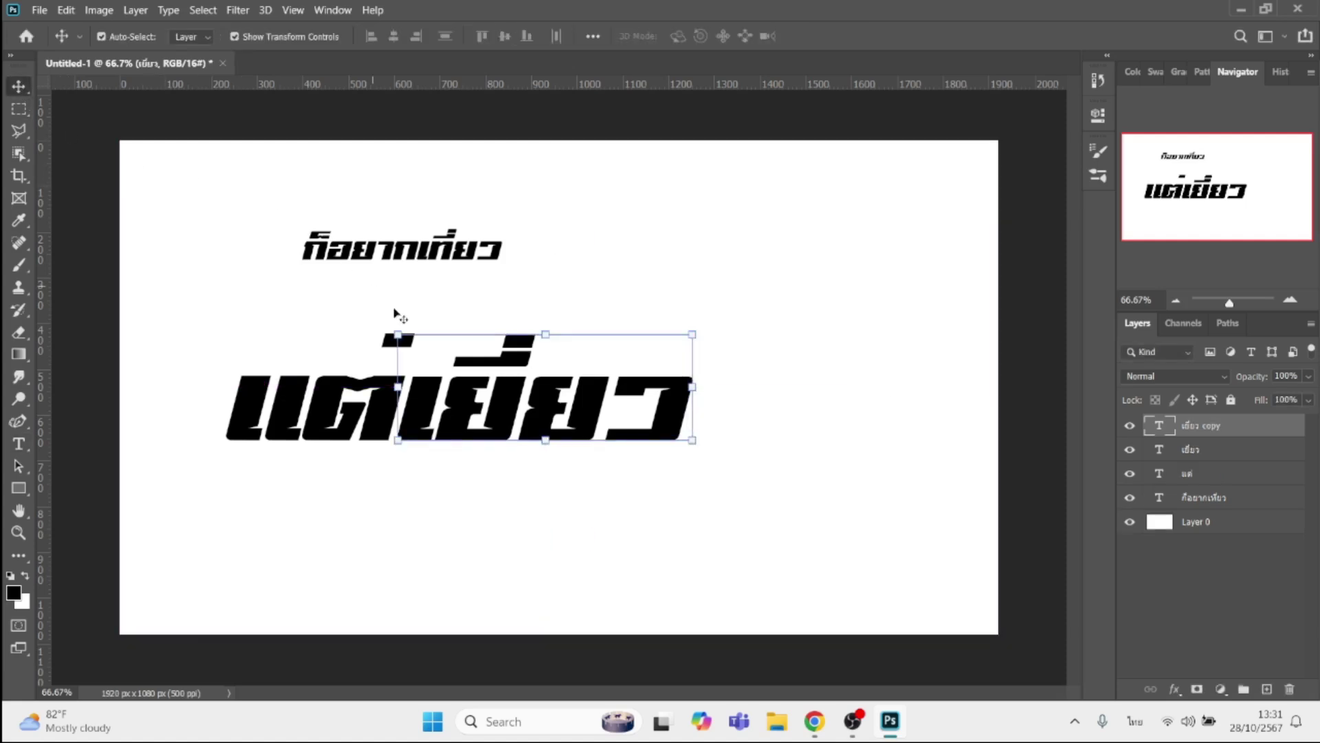
- Copy เยี่ยว, retype it as มีสาร, and place it beside แต่เยี่ยว on one line
left_click_drag(498, 409, 732, 516)
double_click(733, 516)
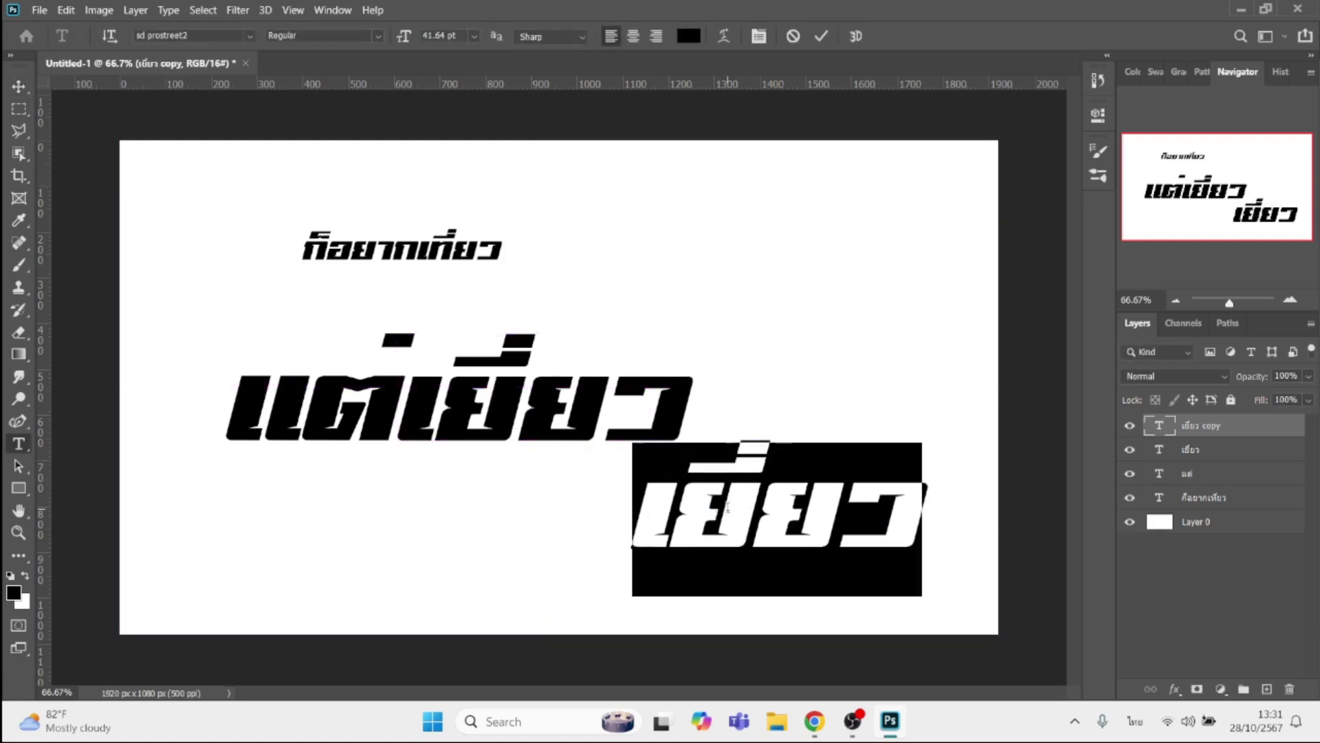
type("มา")
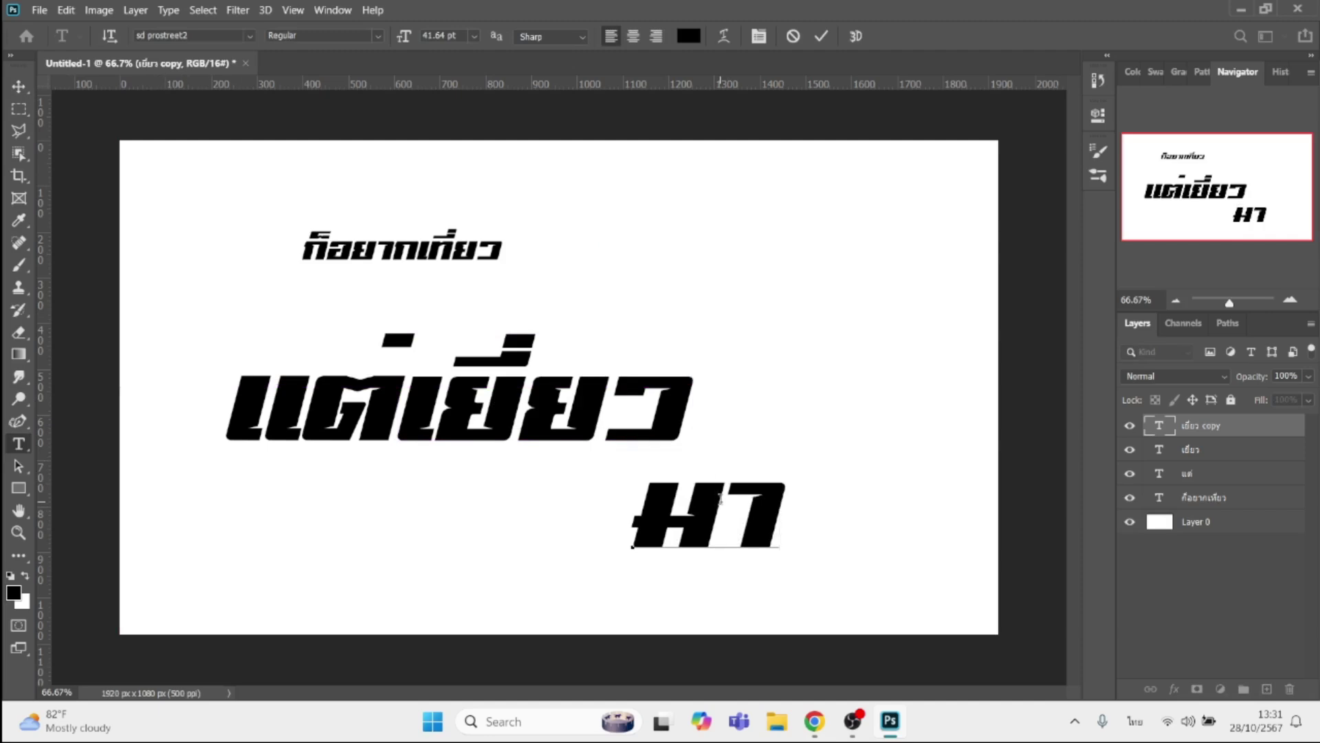
key("BackSpace")
type("ี")
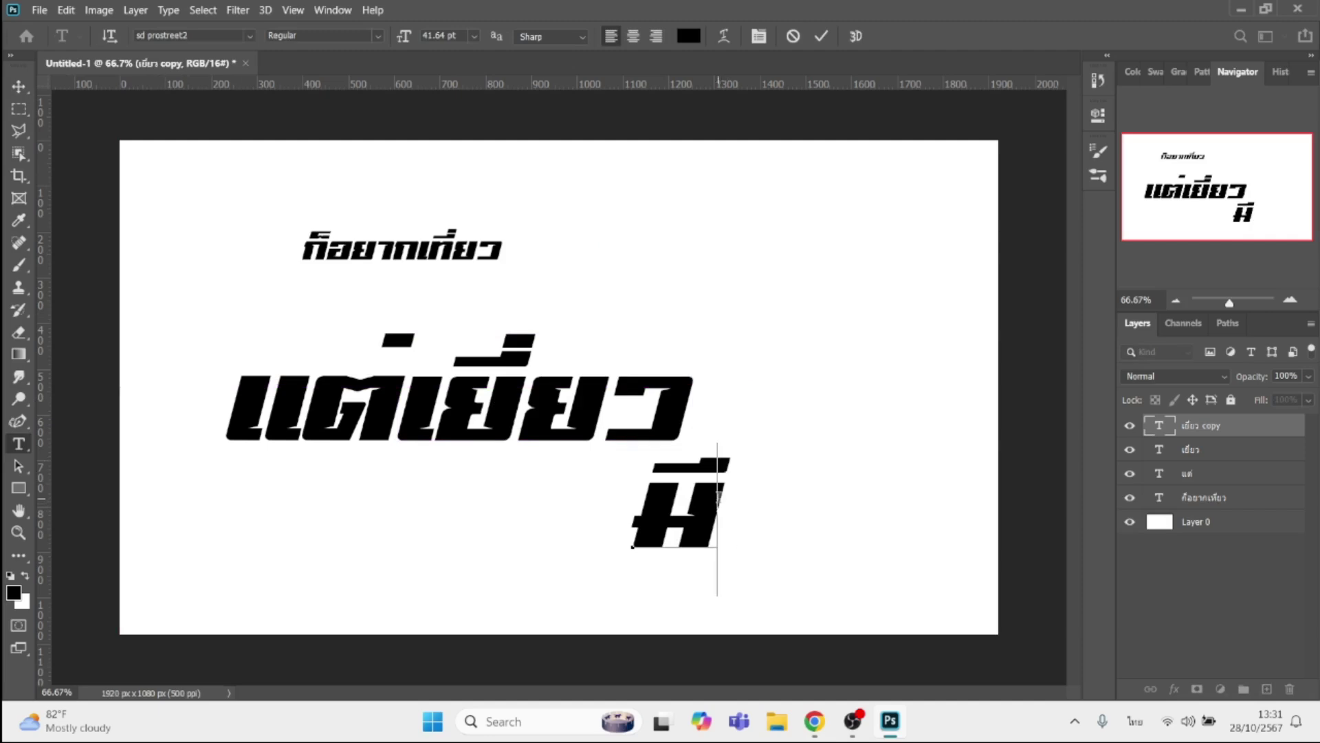
type("สาร")
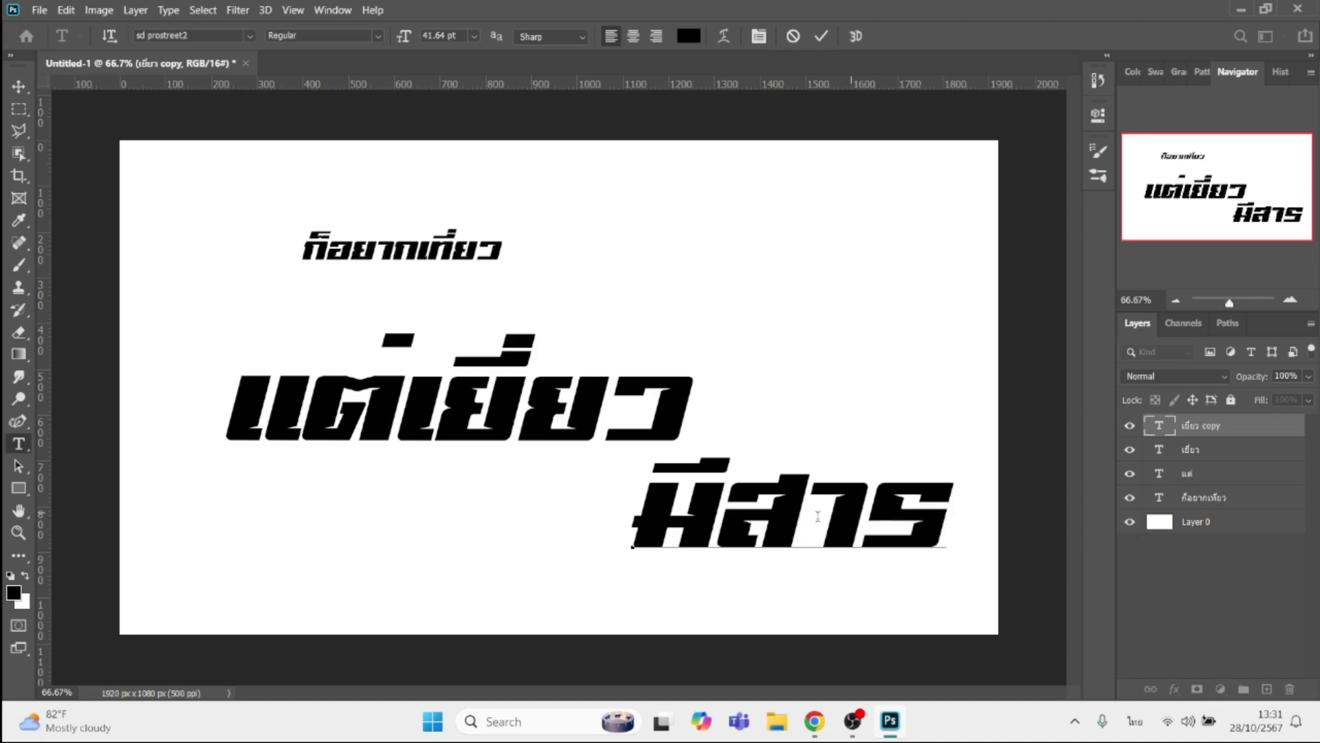
left_click(19, 86)
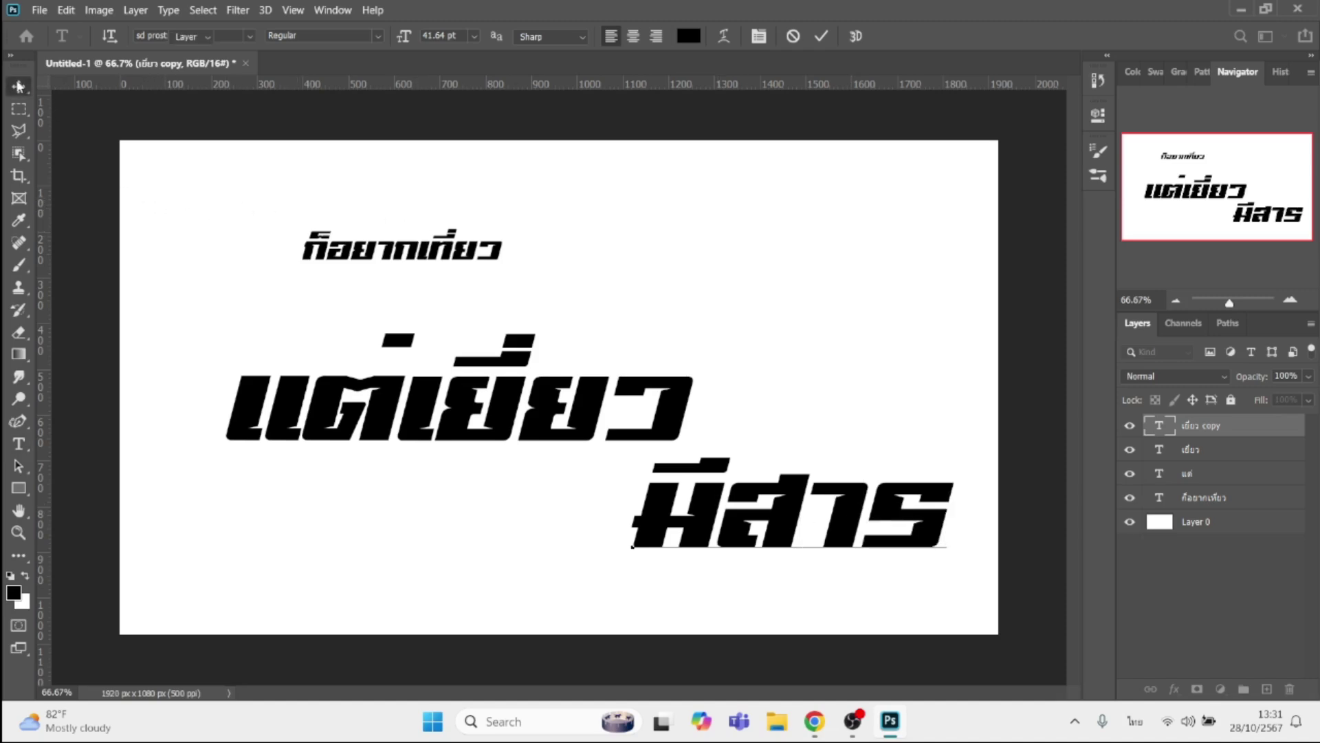
mouse_move(691, 526)
left_mouse_down()
mouse_move(751, 411)
mouse_move(744, 419)
left_mouse_up()
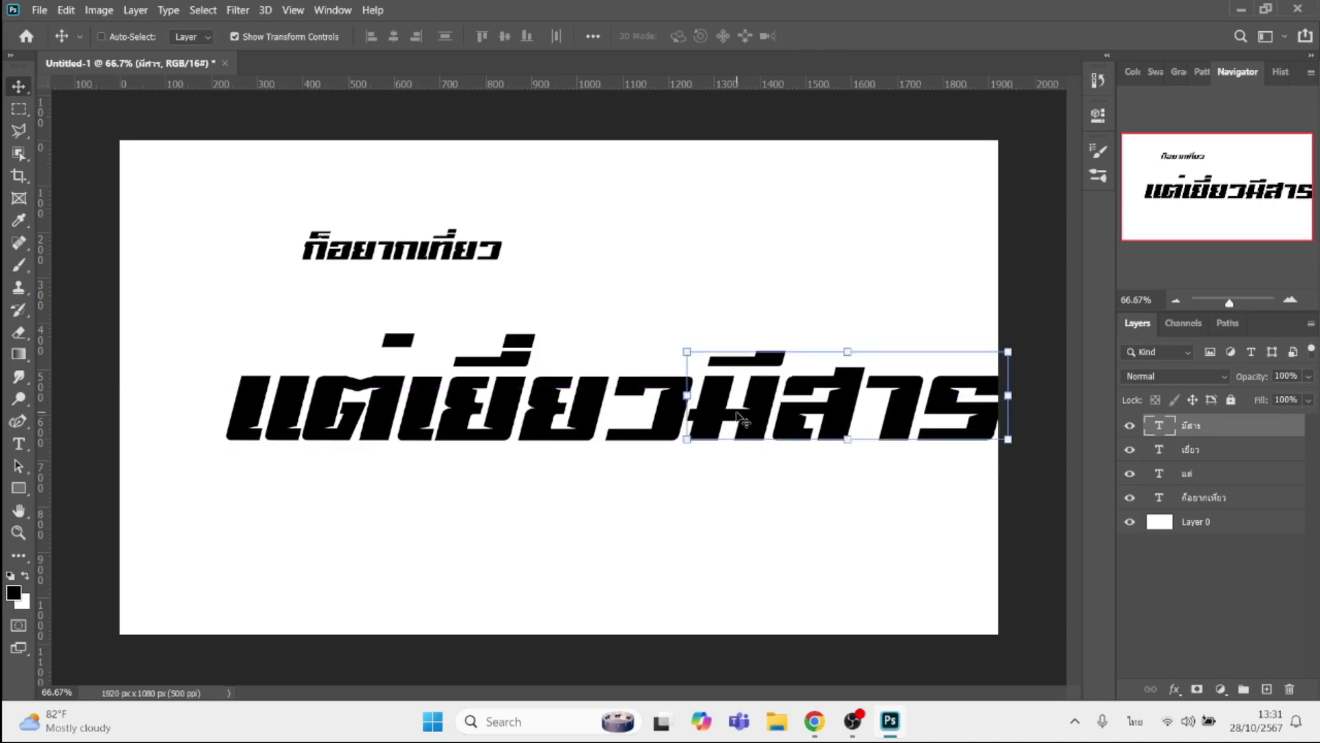
- Shrink the three large words together to fit the canvas and nudge them lower
left_click(1181, 475, "shift")
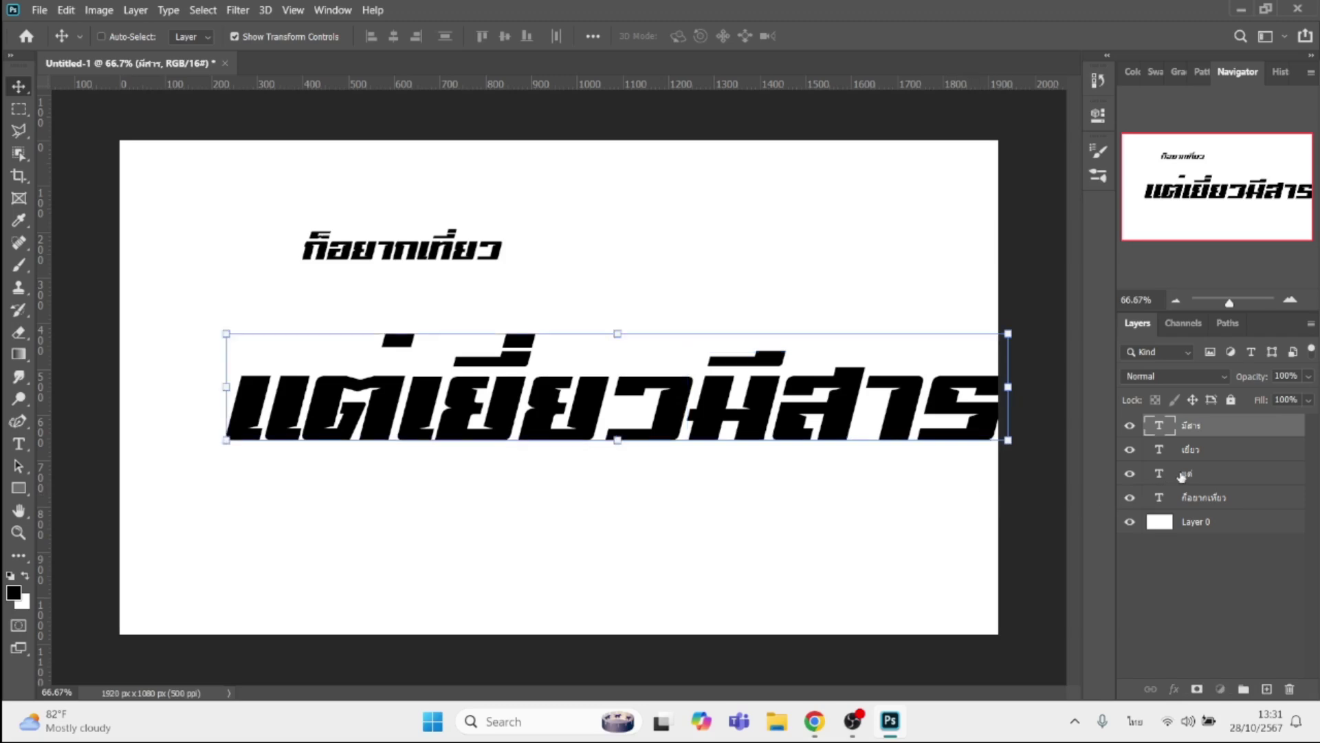
left_click_drag(1009, 387, 907, 406)
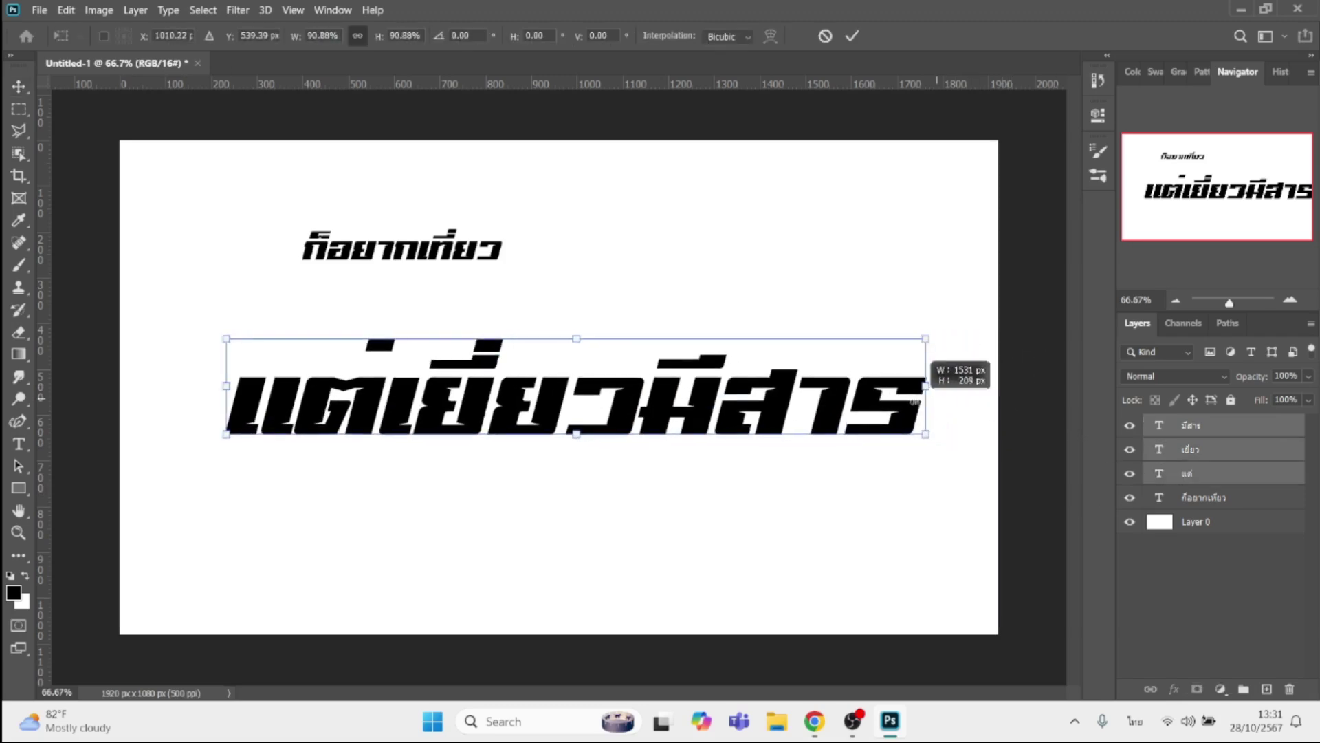
key("Return")
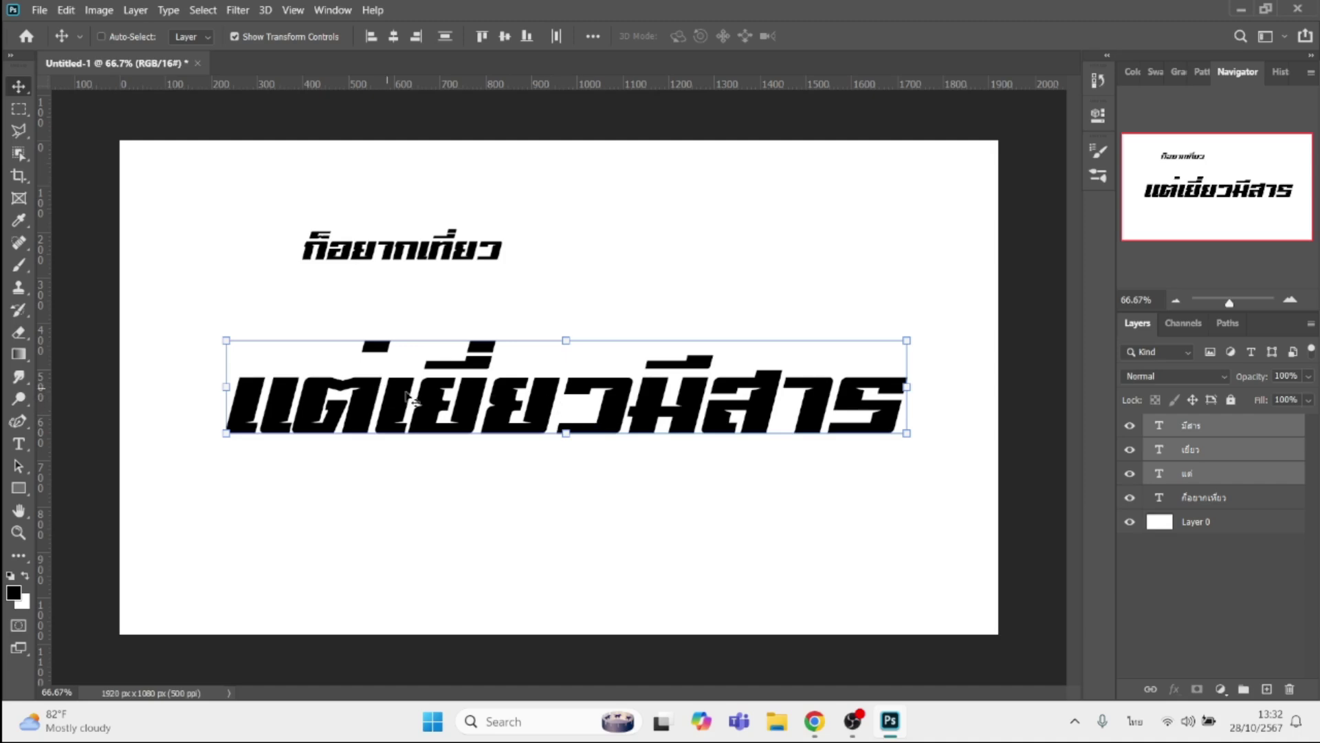
mouse_move(415, 412)
left_mouse_down()
mouse_move(411, 439)
mouse_move(428, 451)
left_mouse_up()
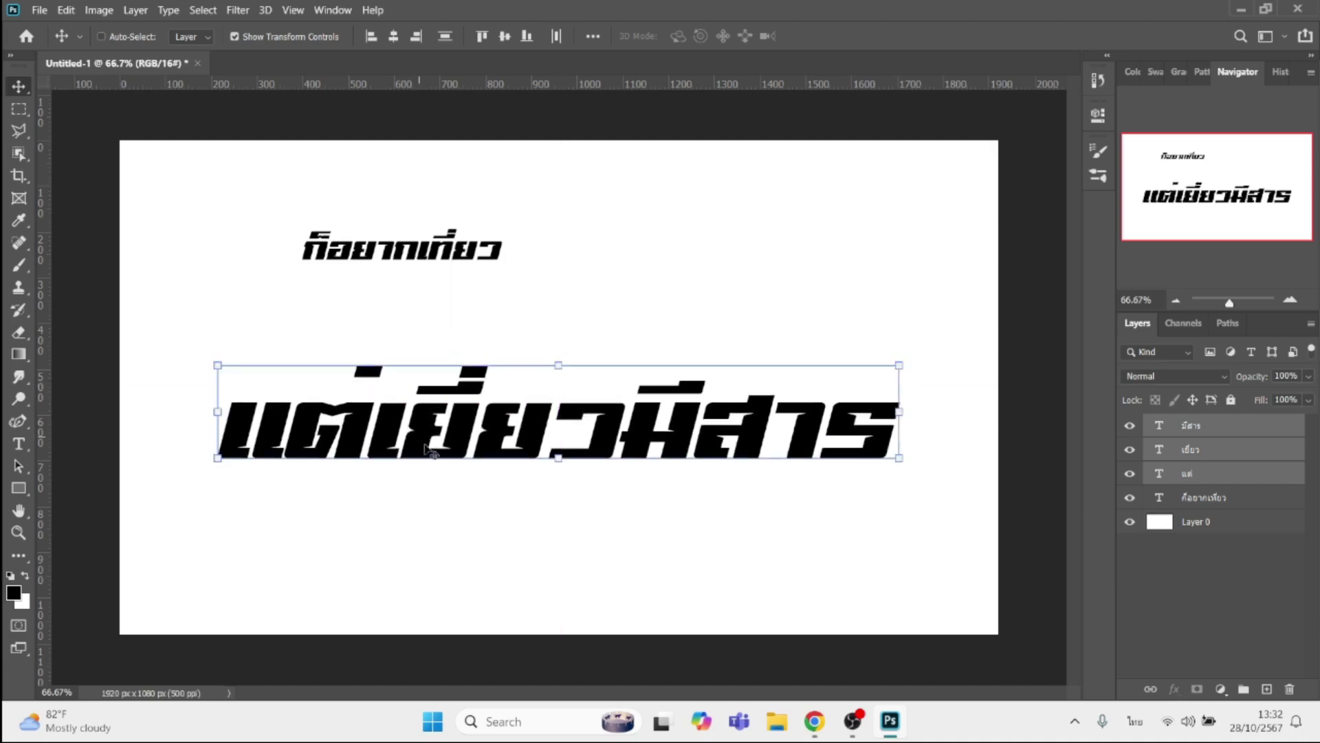
- Enlarge ก็อยากเที่ยว to about 142% and position it above มีสาร
left_click(1234, 486)
left_click(1227, 500)
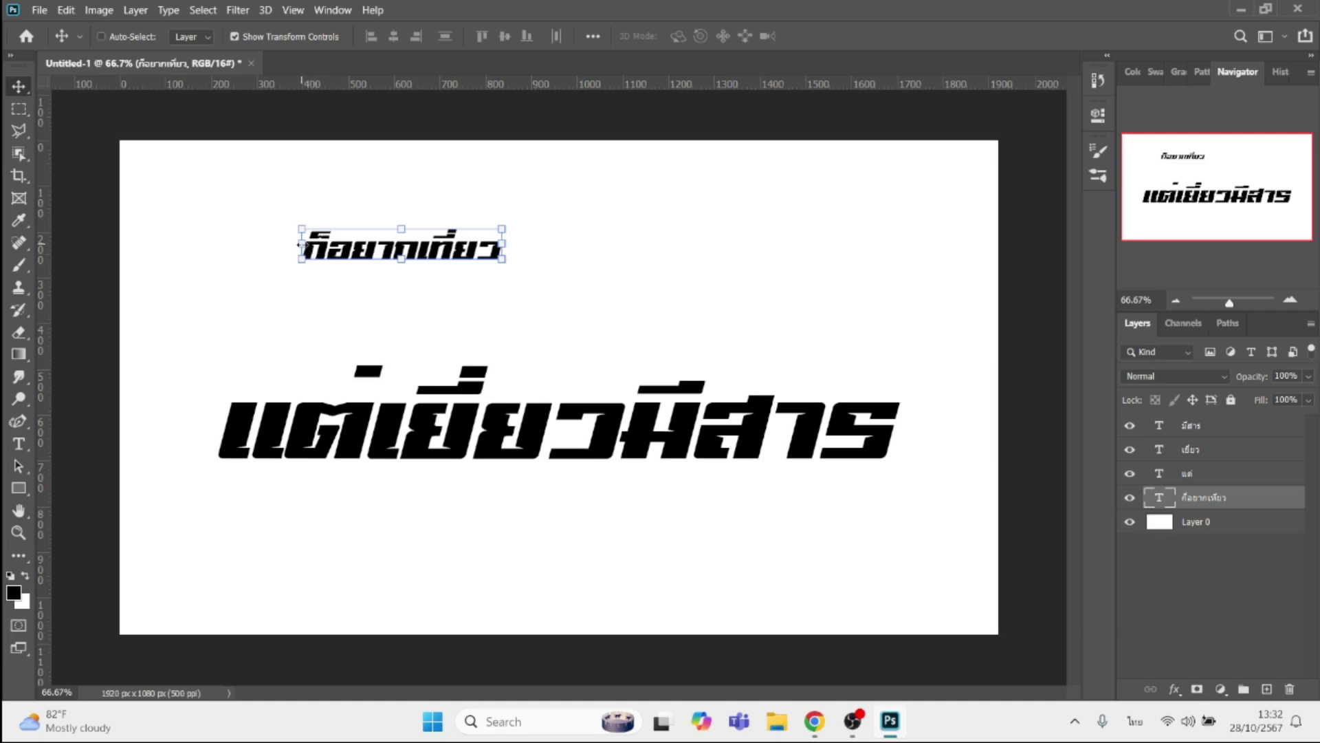
mouse_move(300, 245)
left_mouse_down()
mouse_move(225, 260)
mouse_move(288, 263)
mouse_move(336, 494)
mouse_move(815, 380)
left_mouse_up()
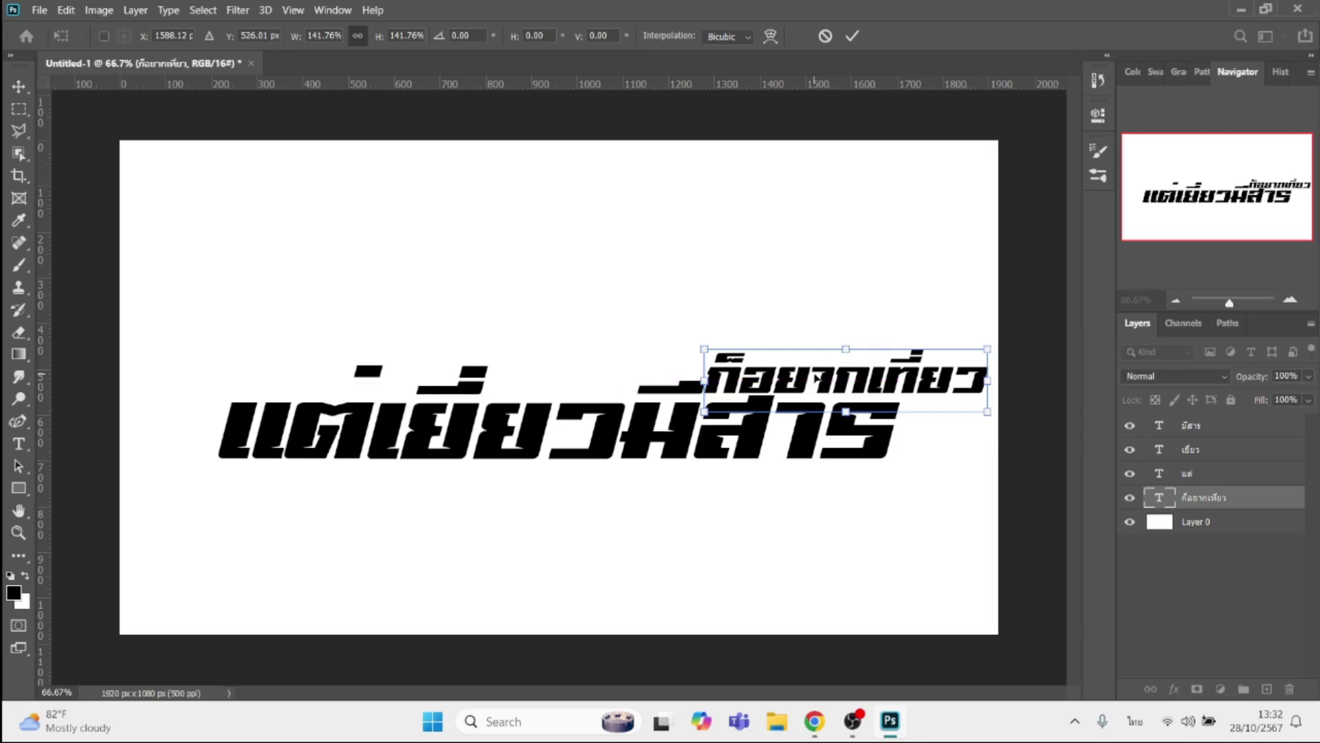
key("Right")
key("Right")
key("Right")
key("Right")
key("Right")
key("Right")
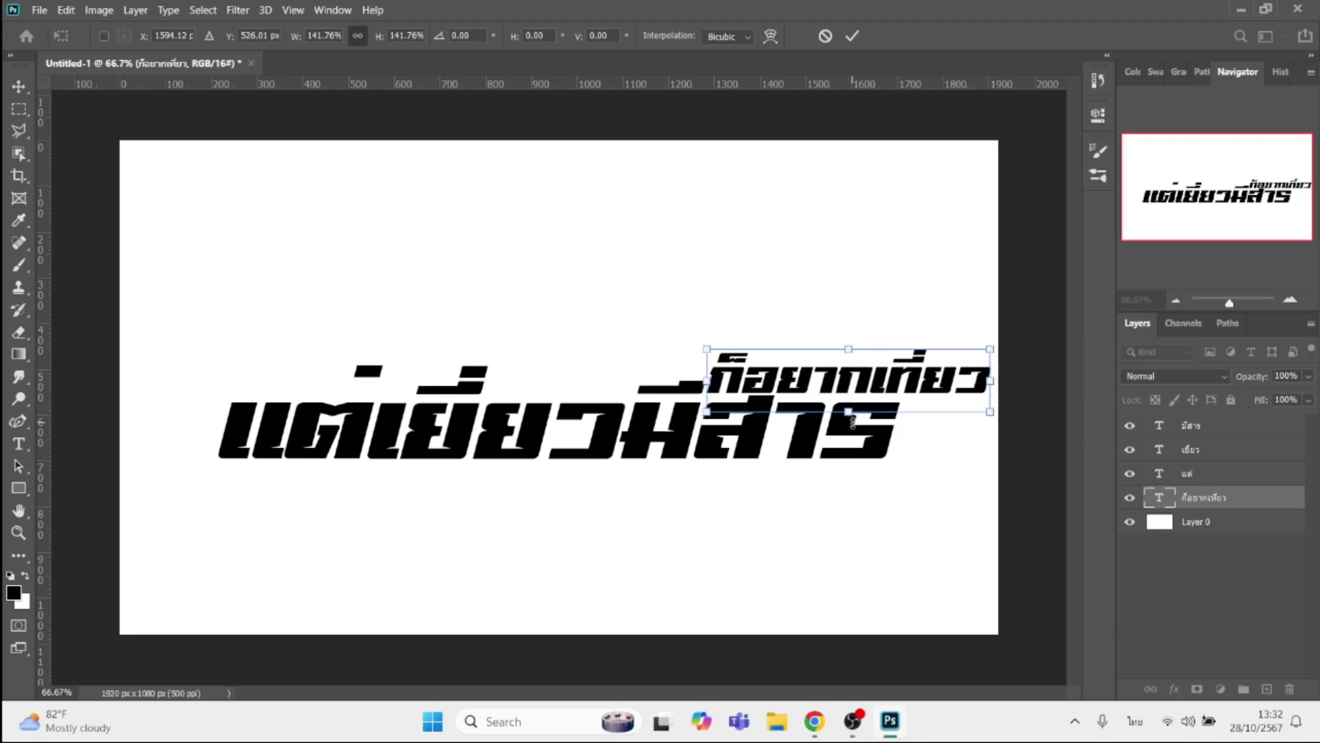
key("Up")
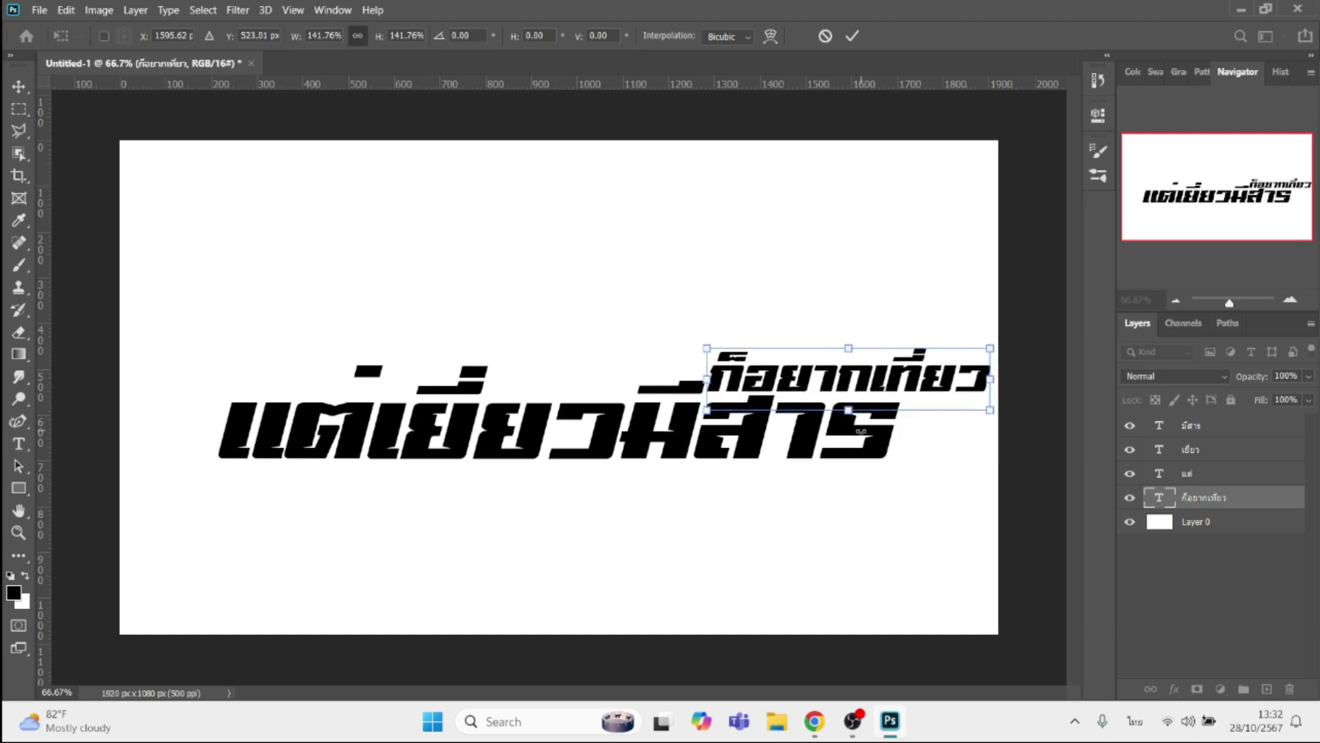
key("Return")
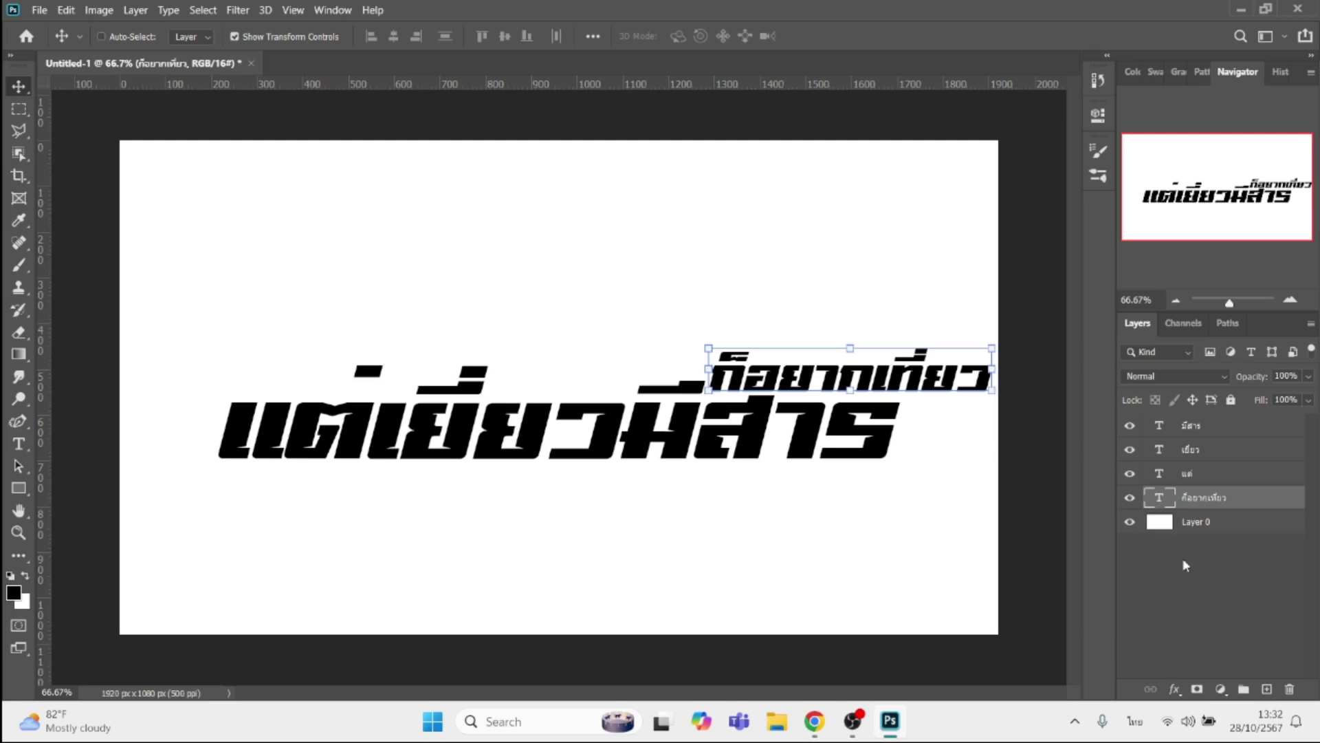
- Give แต่ a black outline stroke and a green 05da05 colour overlay
left_click(1207, 476)
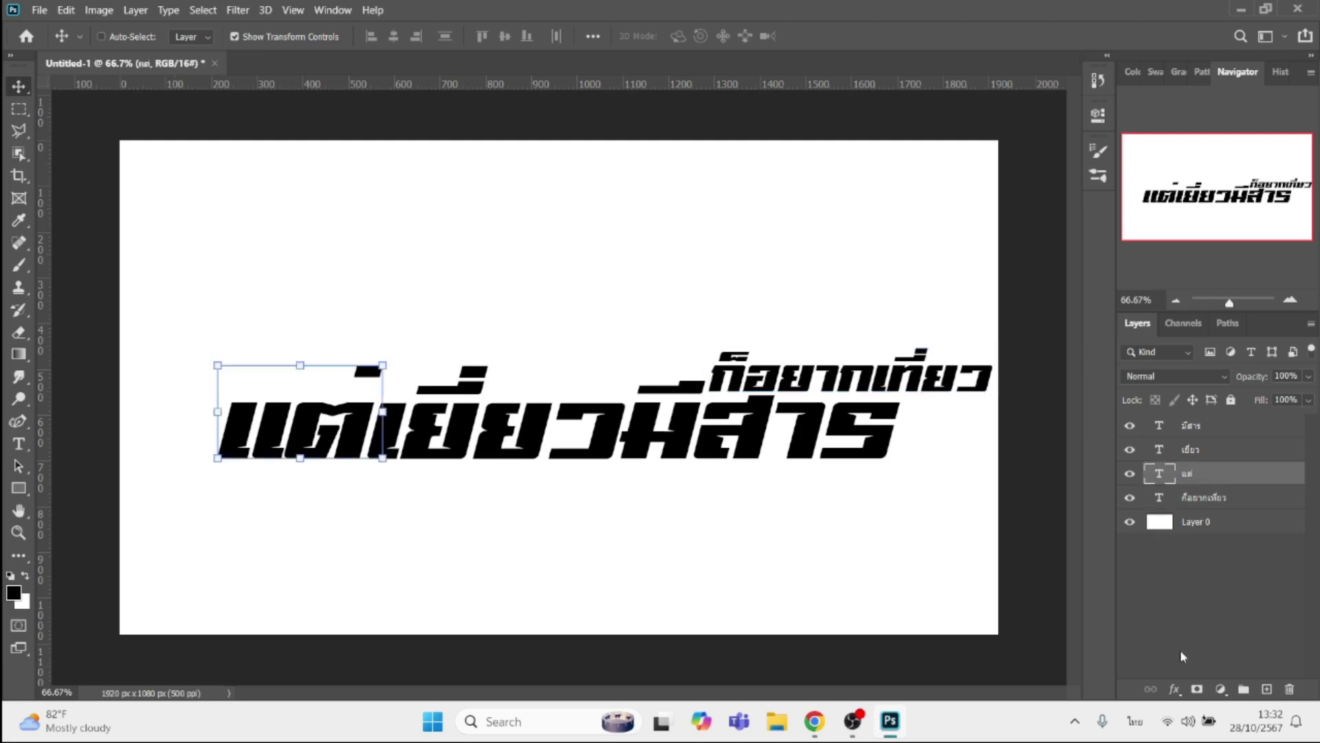
left_click(1175, 688)
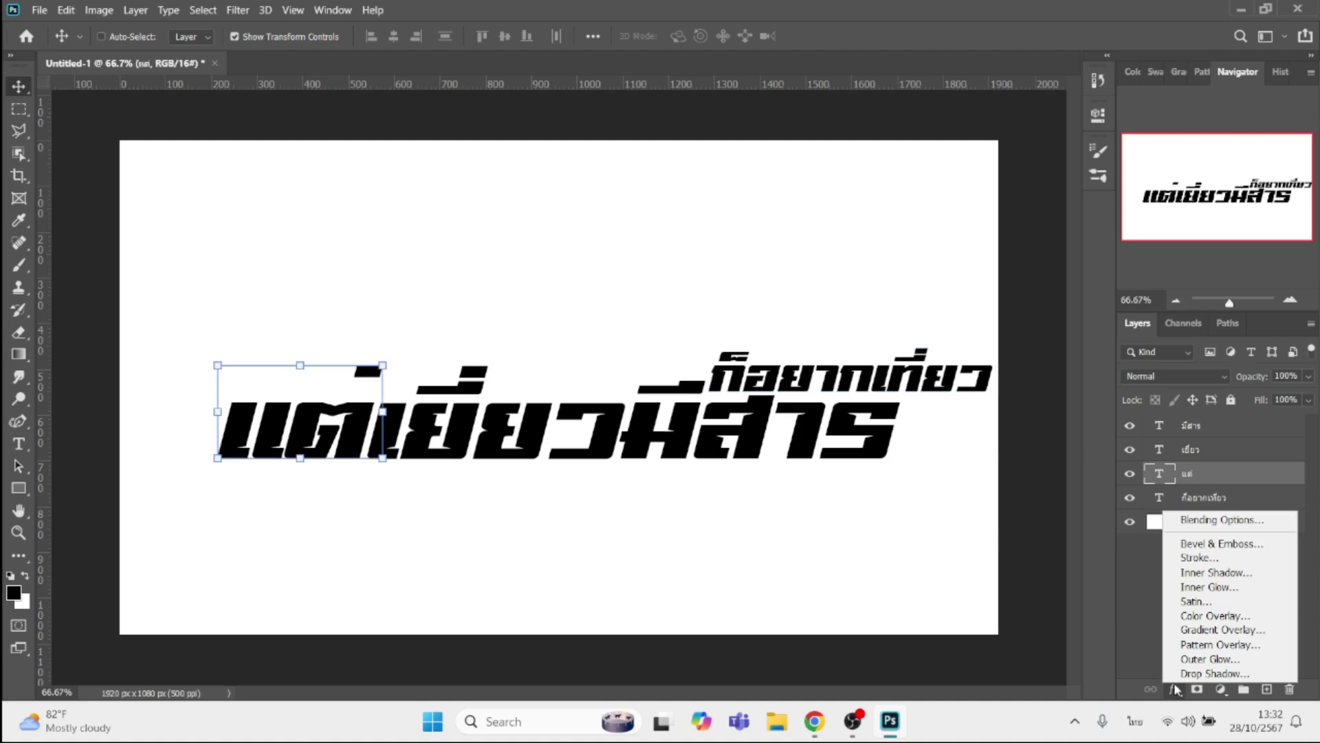
left_click(1197, 562)
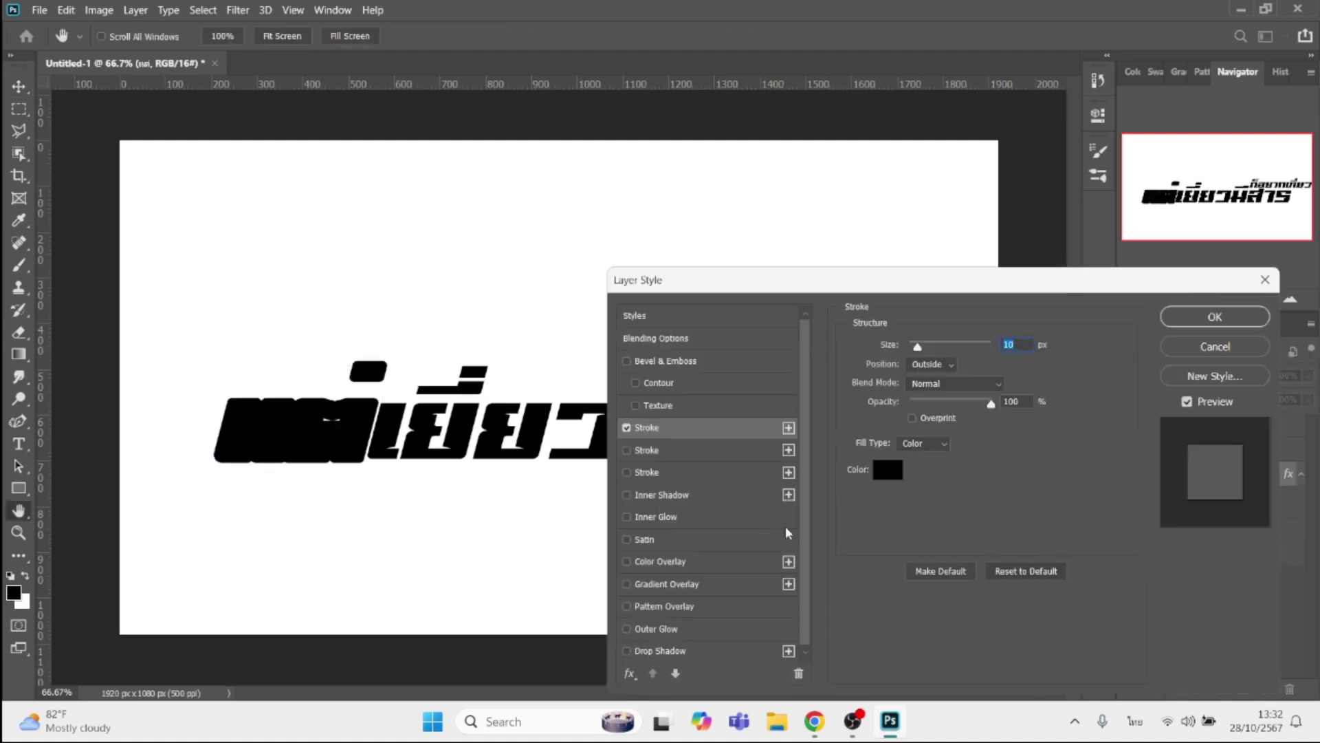
left_click(694, 569)
left_click(1021, 348)
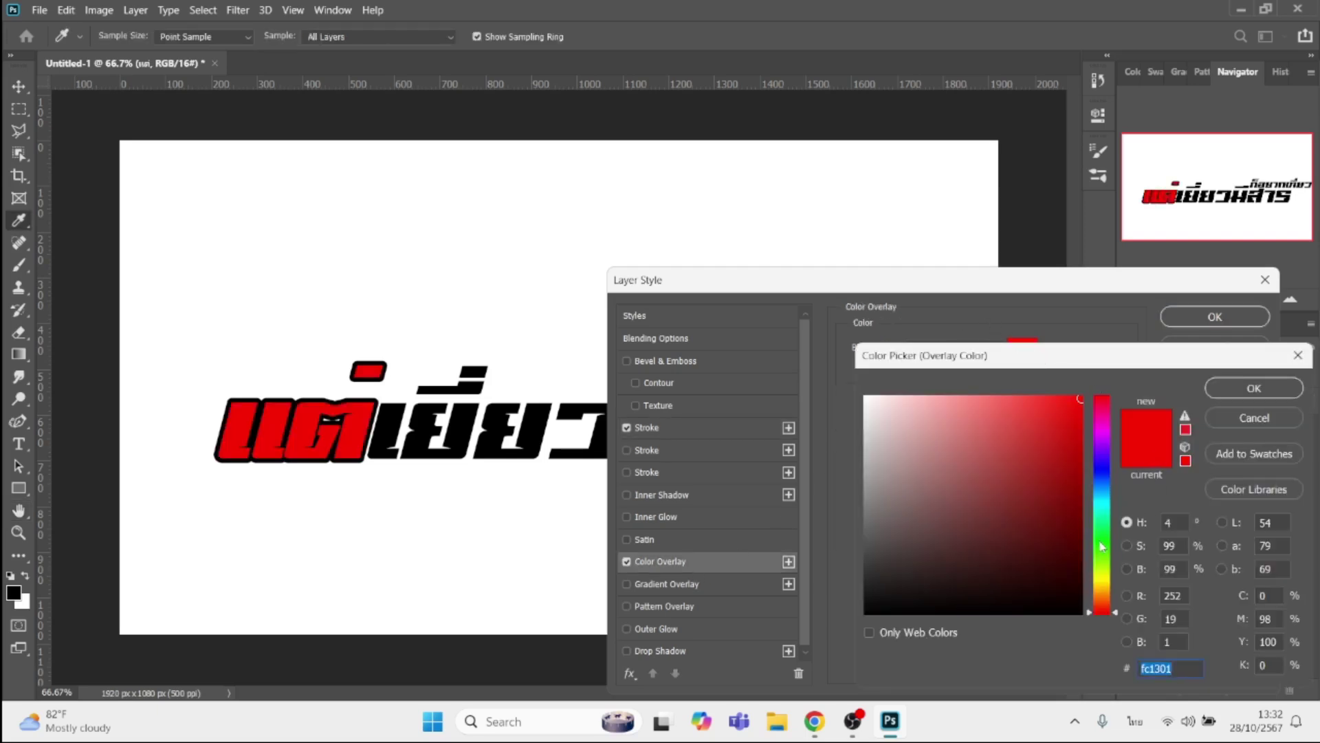
left_click(1102, 547)
left_click(1079, 427)
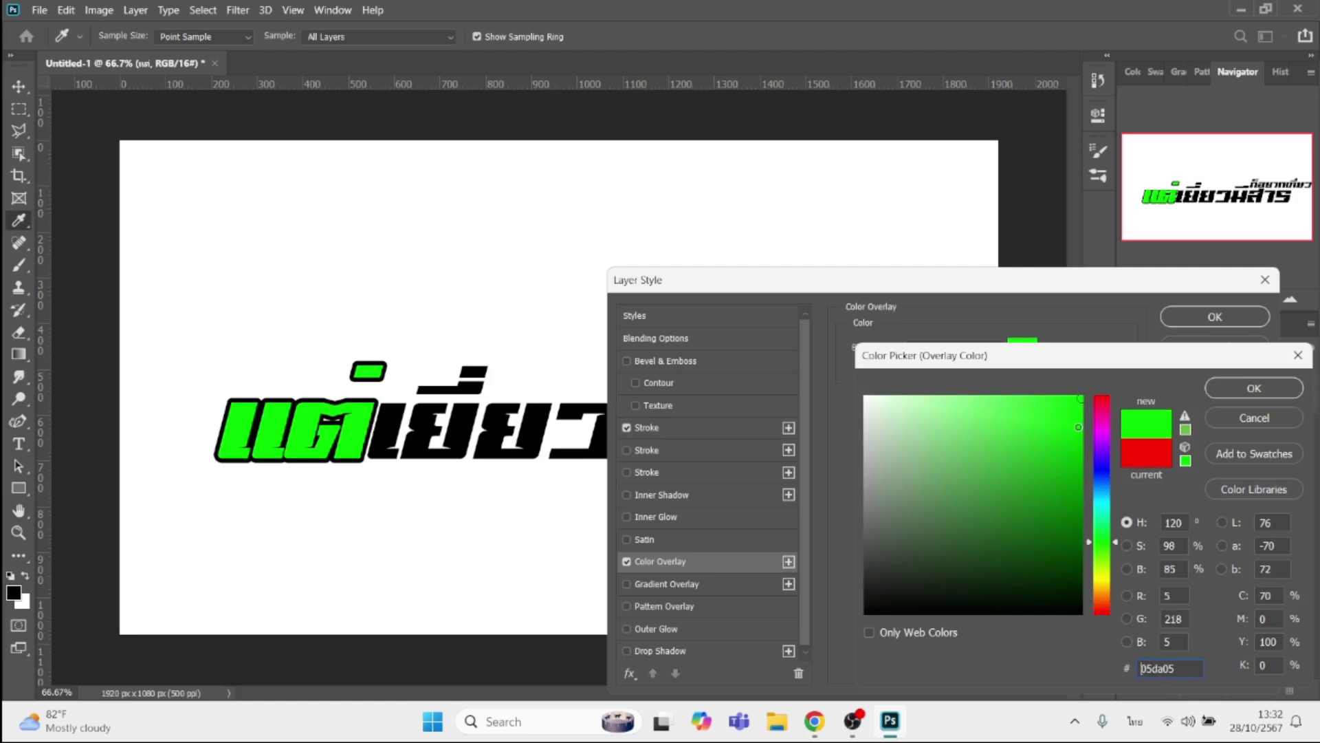
key("Return")
key("Return")
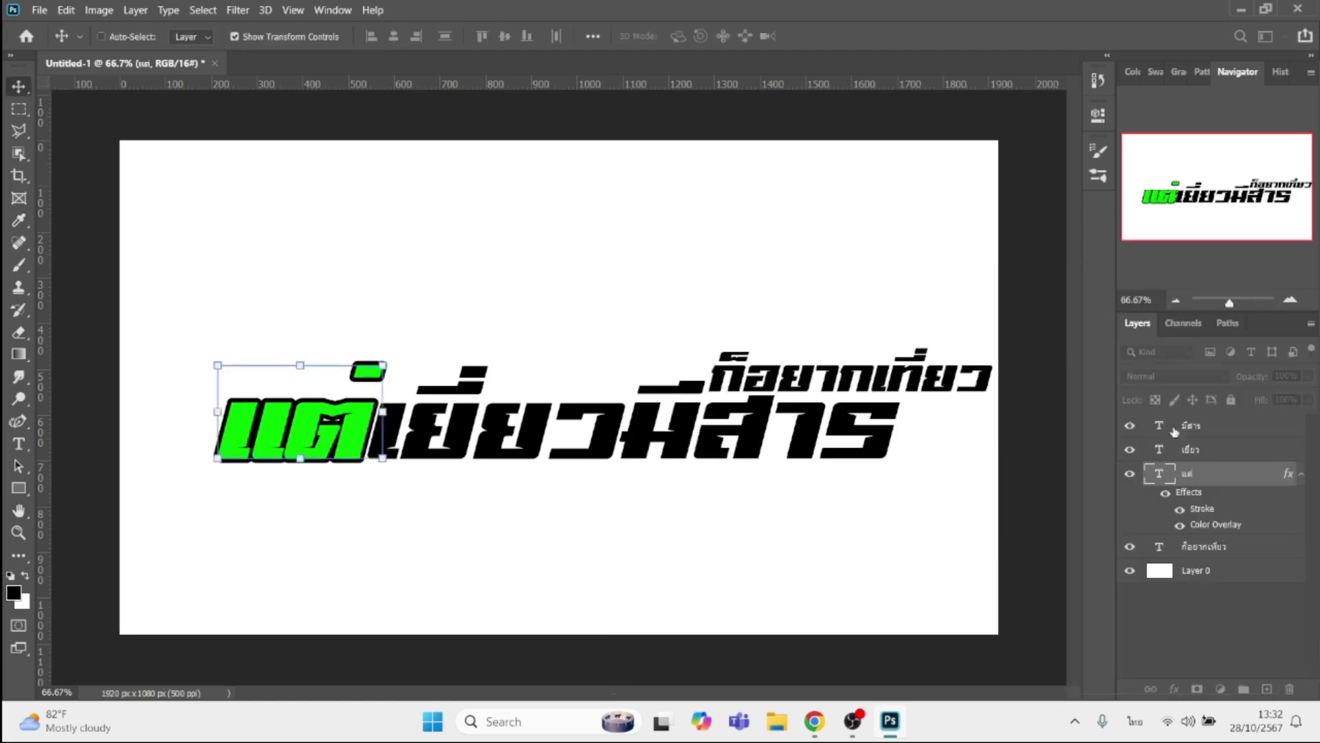
- Give เยี่ยว a black outline stroke and a yellow feef01 colour overlay
left_click(1195, 454)
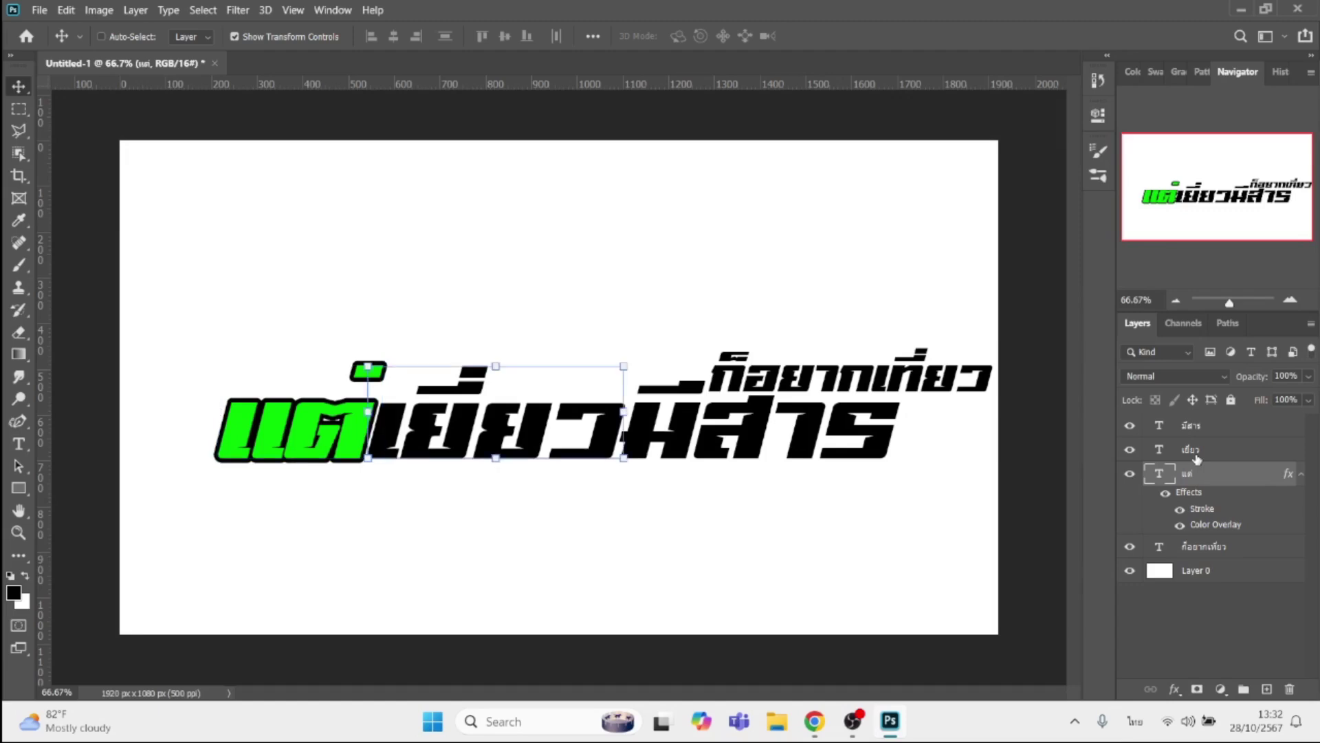
left_click(1169, 690)
left_click(1198, 566)
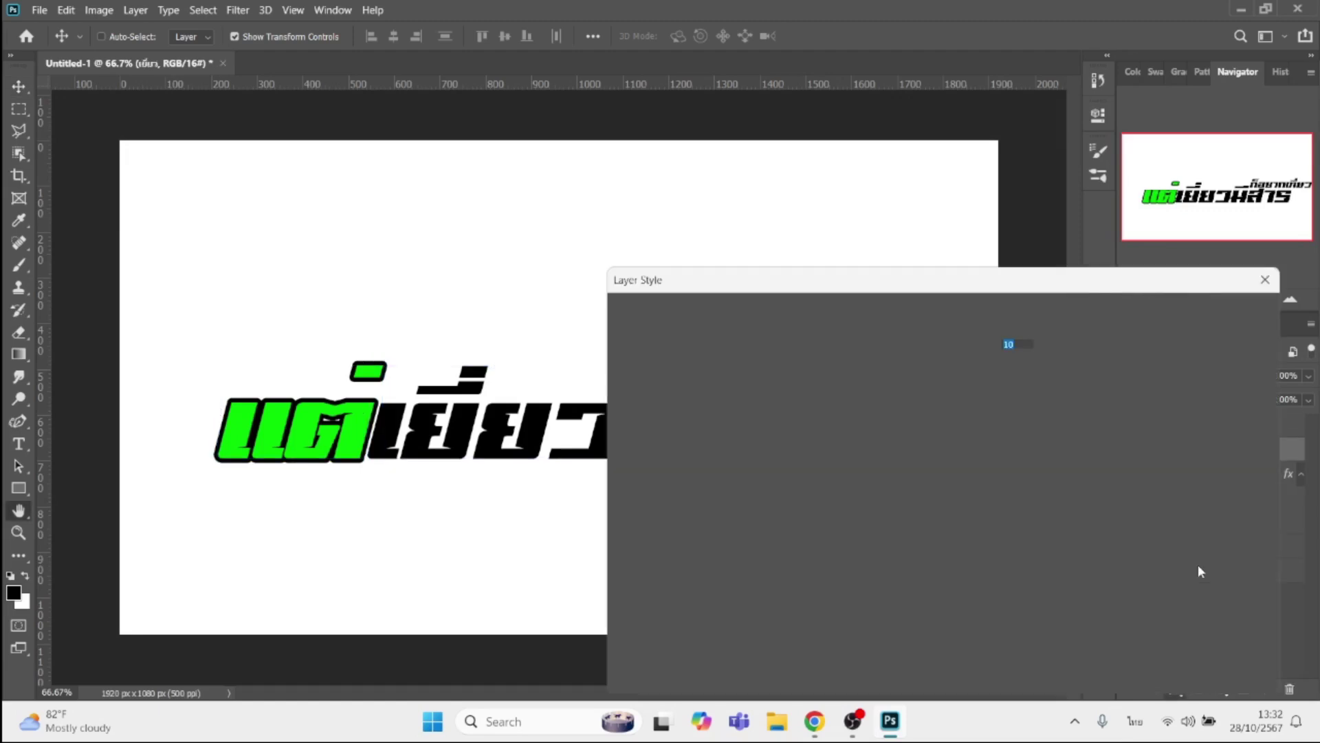
left_click(716, 561)
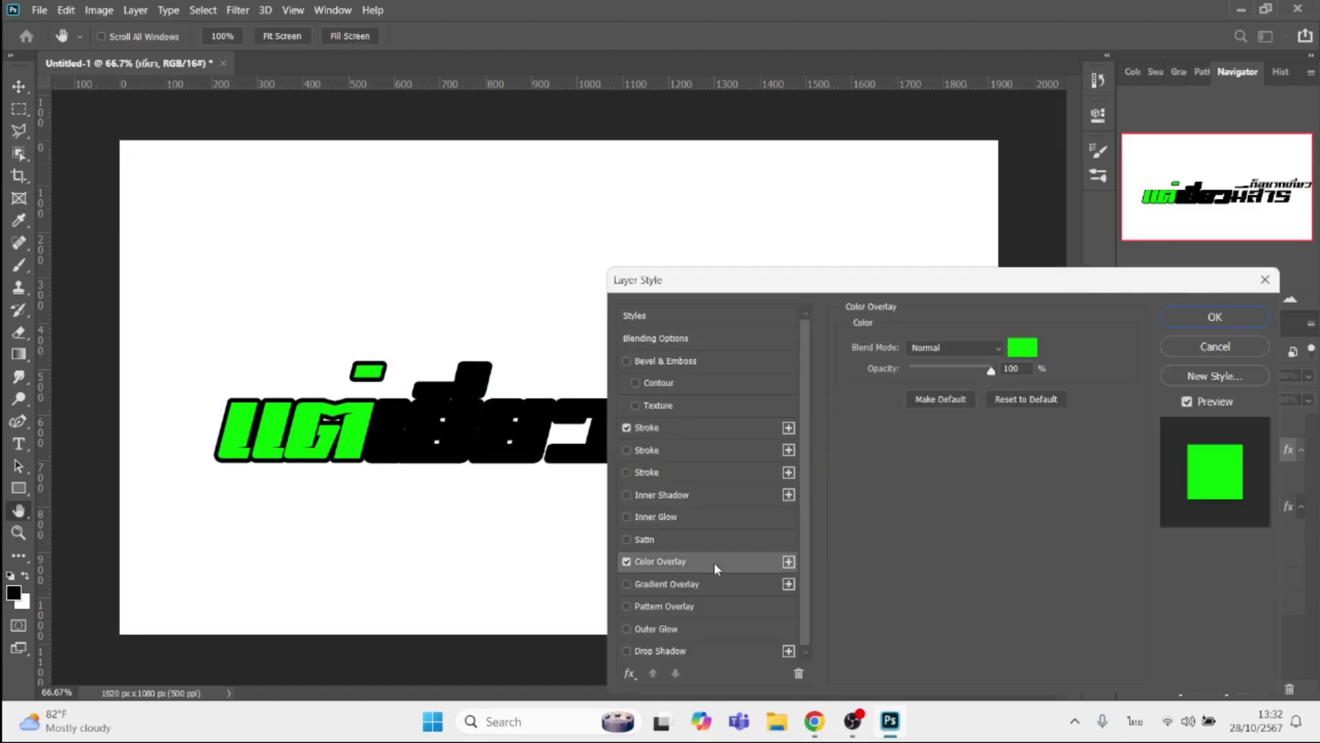
left_click(1024, 343)
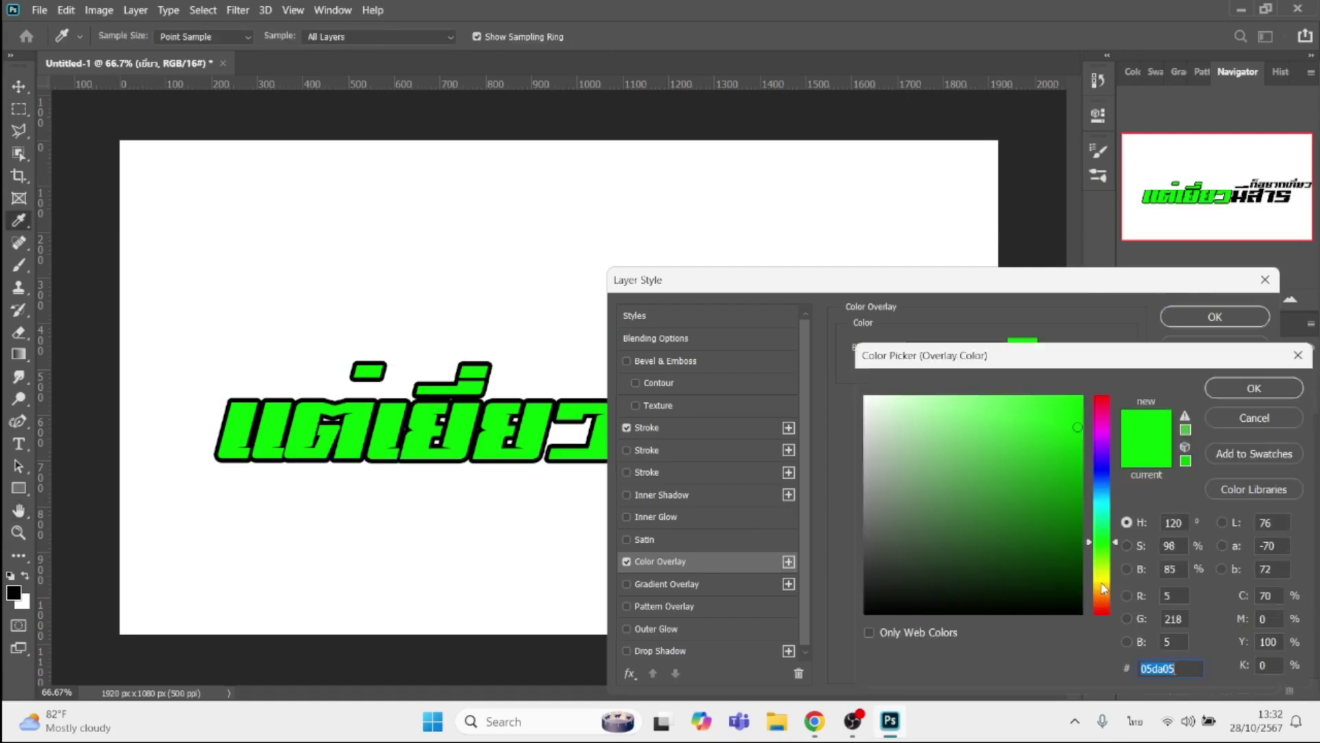
left_click(1107, 581)
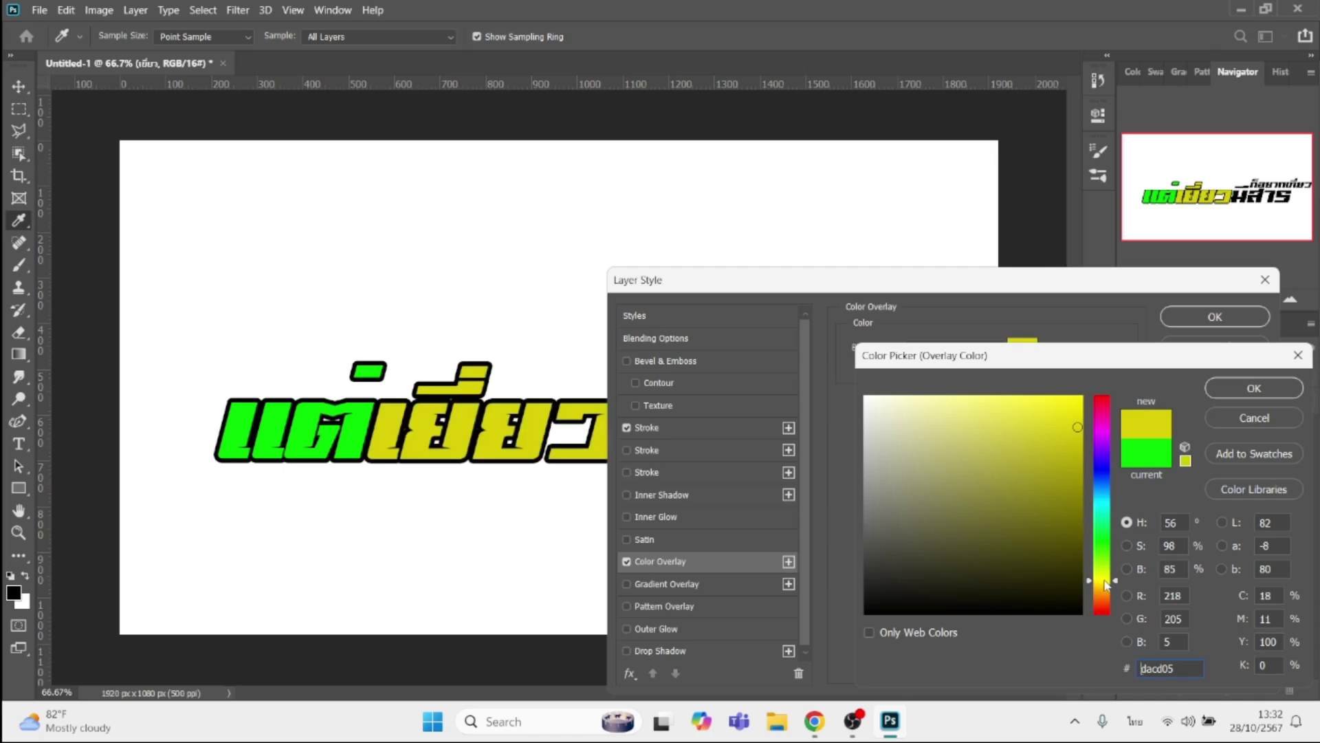
left_click(1083, 396)
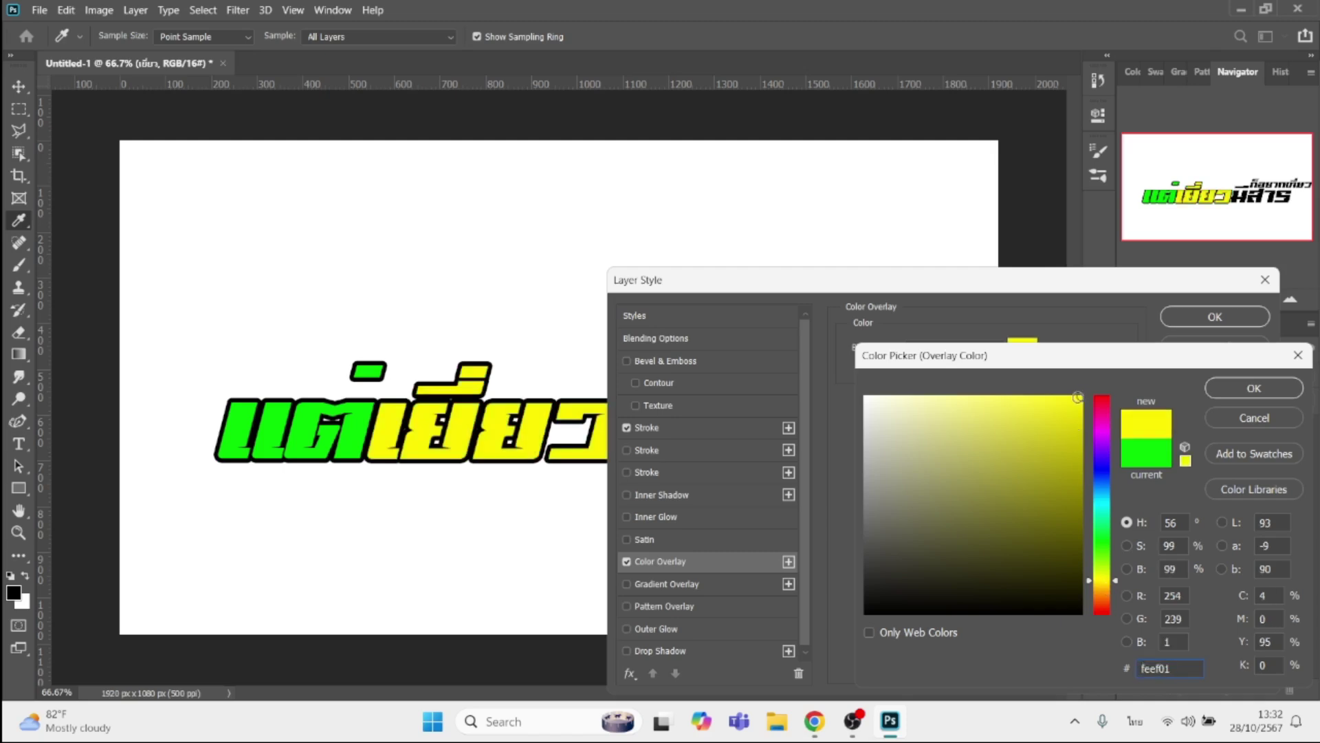
left_click(1255, 388)
left_click(1215, 316)
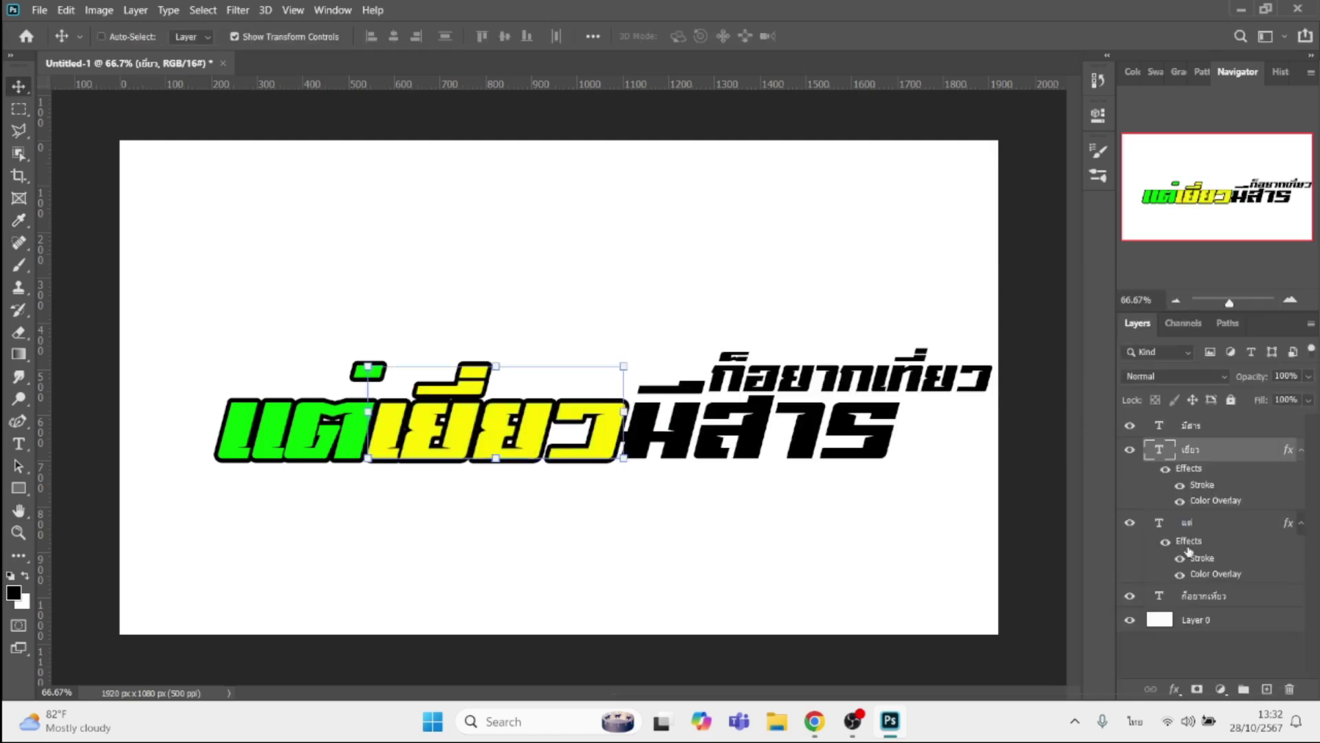
- Give มีสาร a black outline stroke and a red colour overlay
left_click(1205, 430)
left_click(1173, 688)
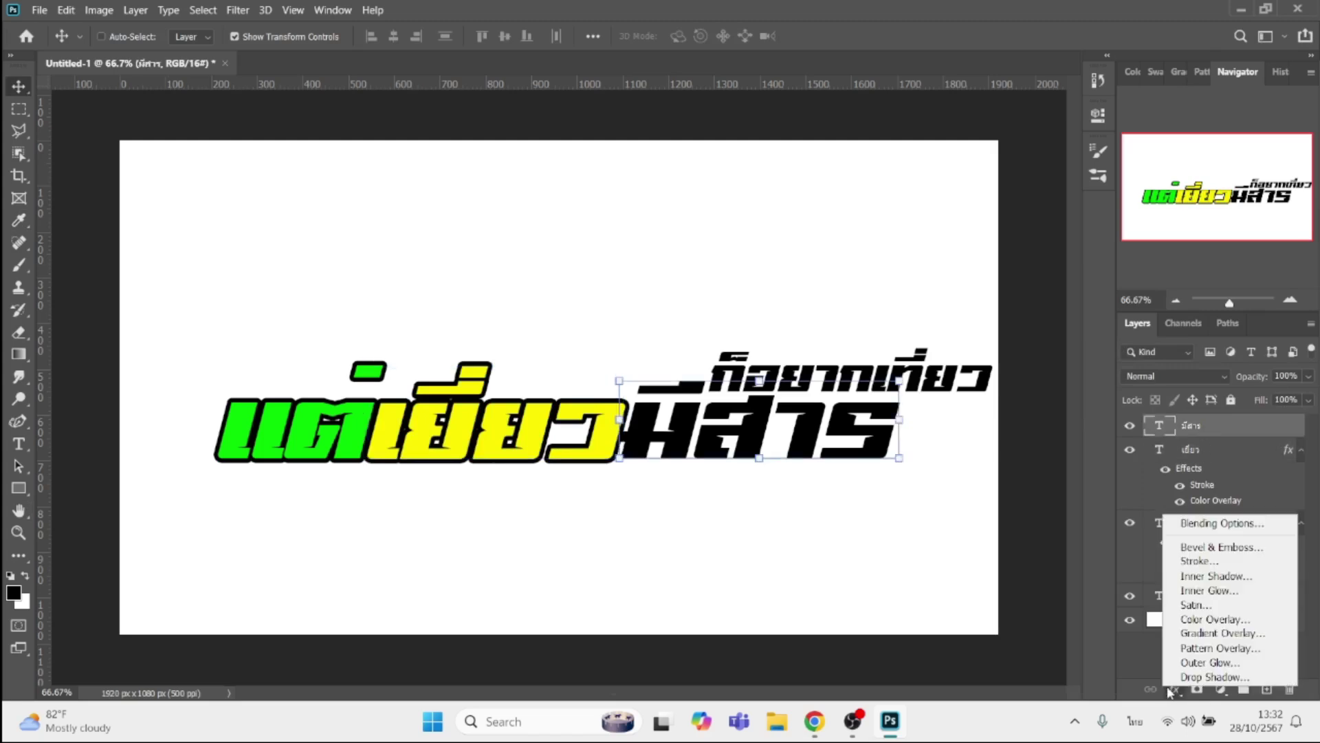
left_click(1198, 561)
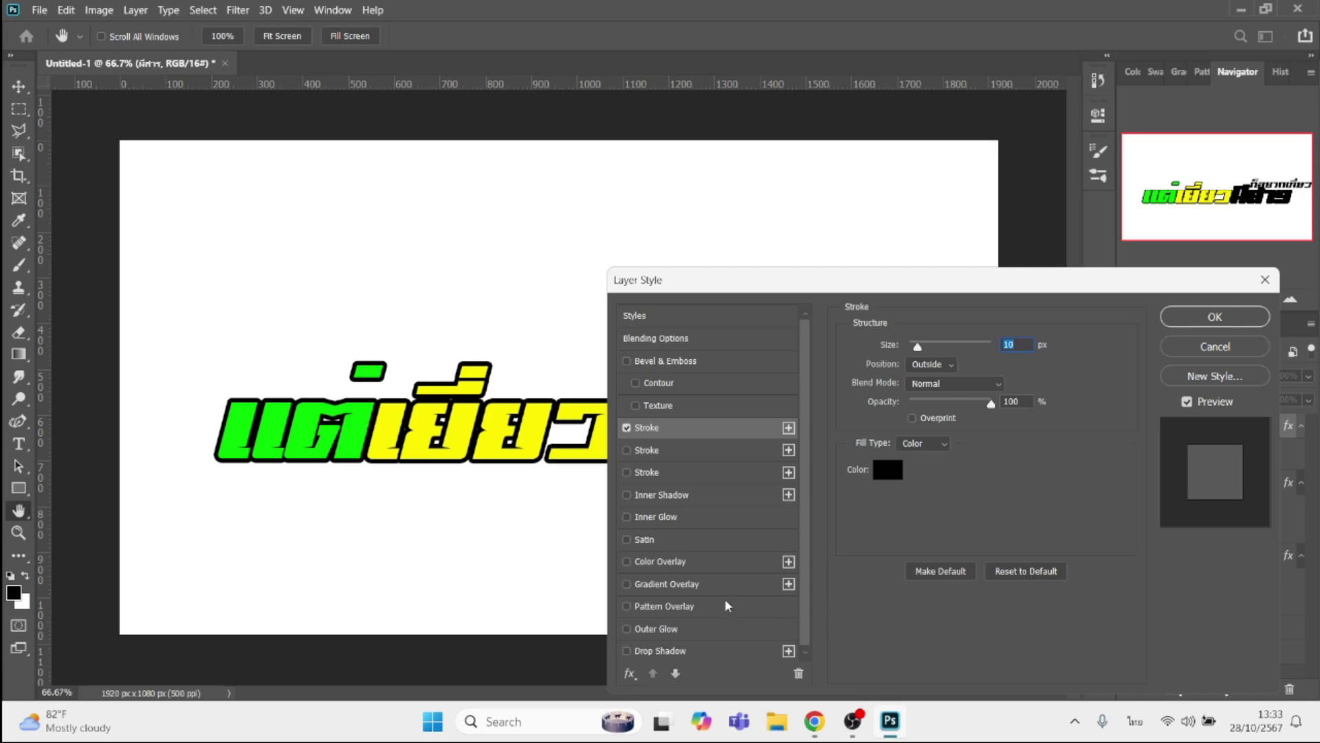
left_click(695, 560)
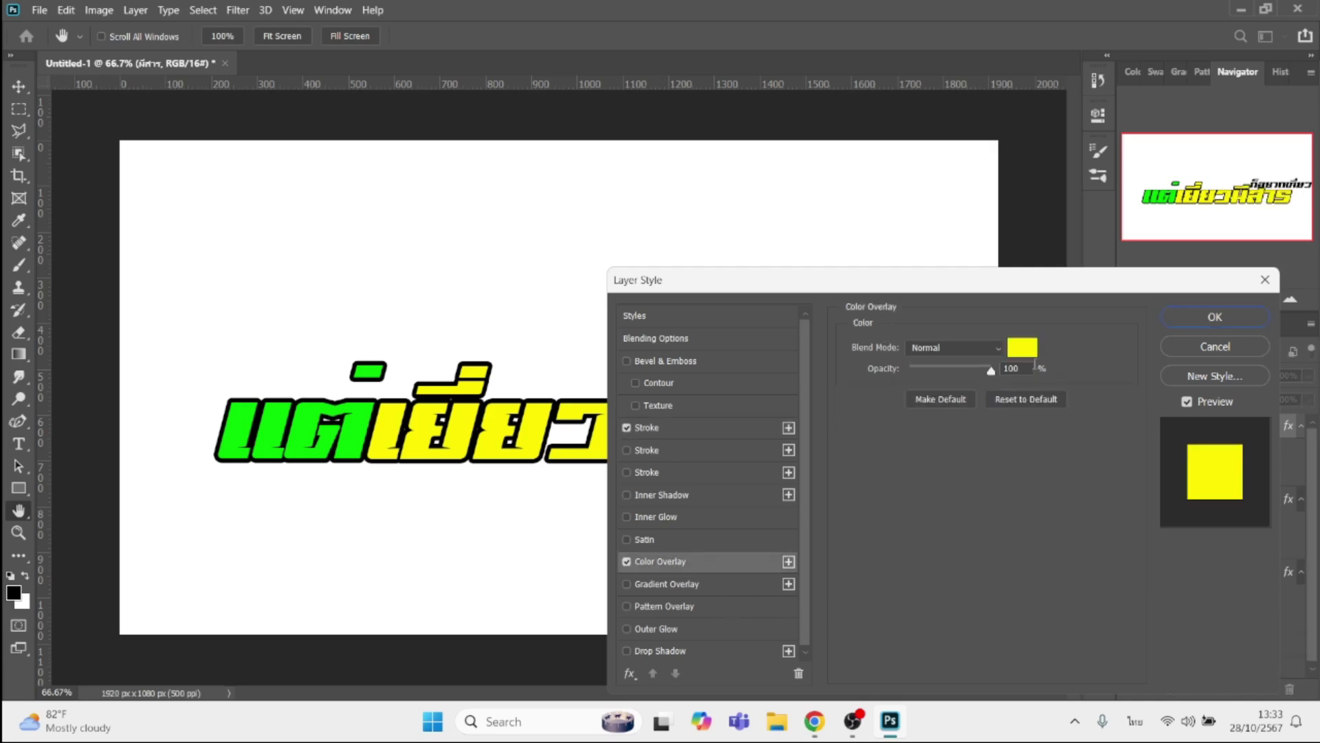
left_click(1025, 347)
left_click(1106, 610)
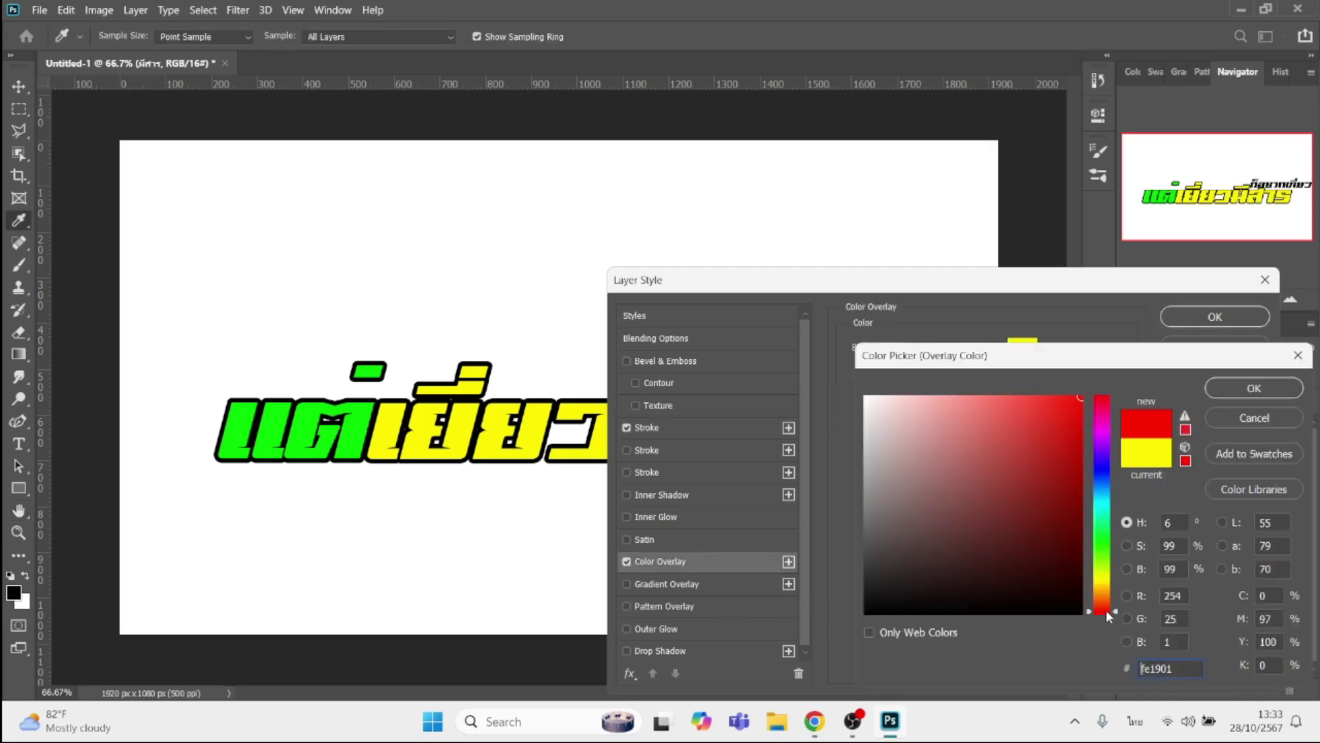
key("Return")
key("Return")
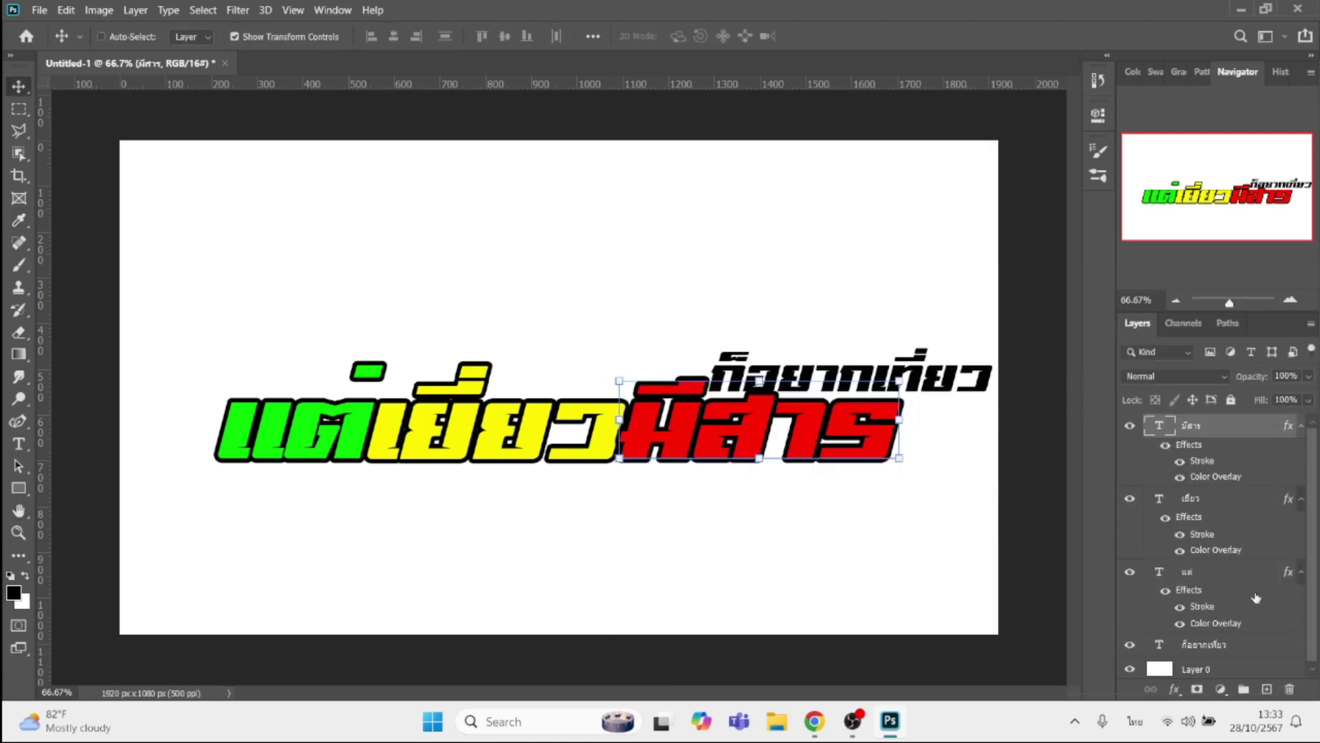
- Move ก็อยากเที่ยว to the top of the layer stack and add a white fcfafa overlay
left_click(1227, 647)
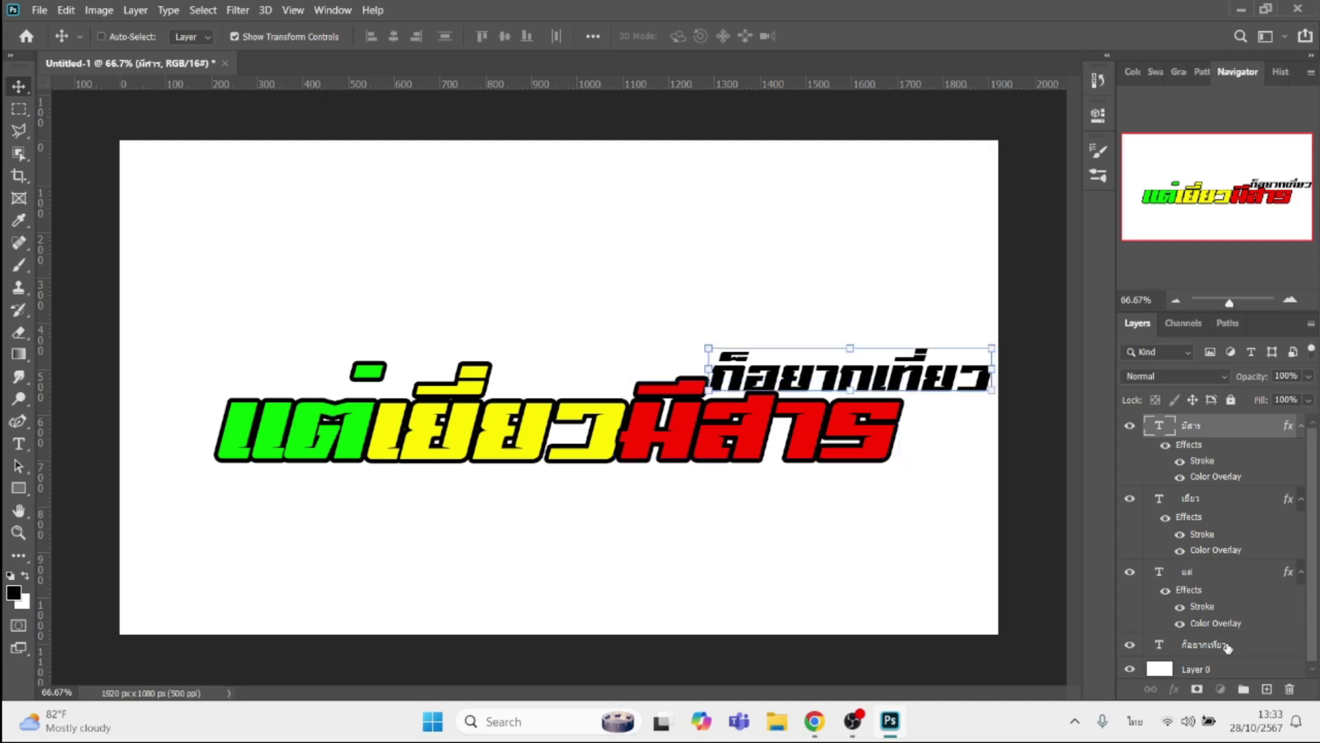
left_click_drag(1220, 653, 1206, 419)
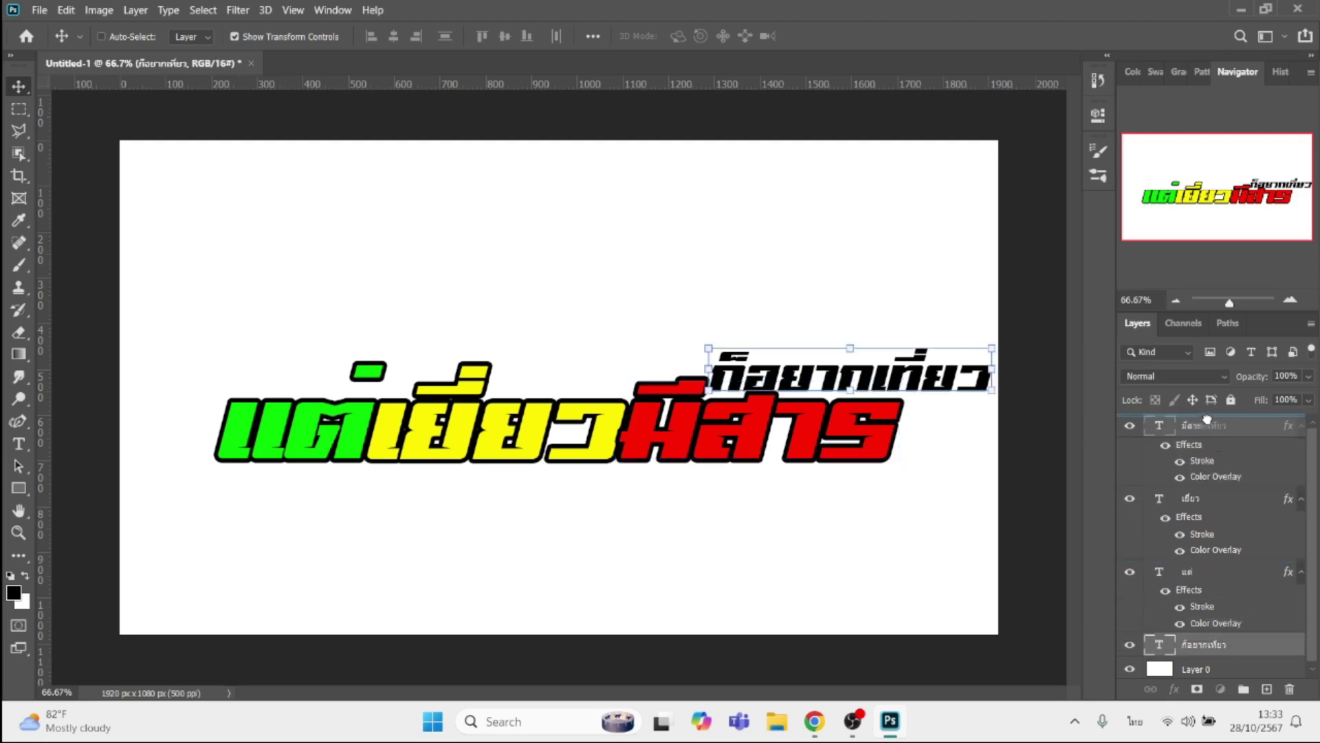
left_click(1175, 689)
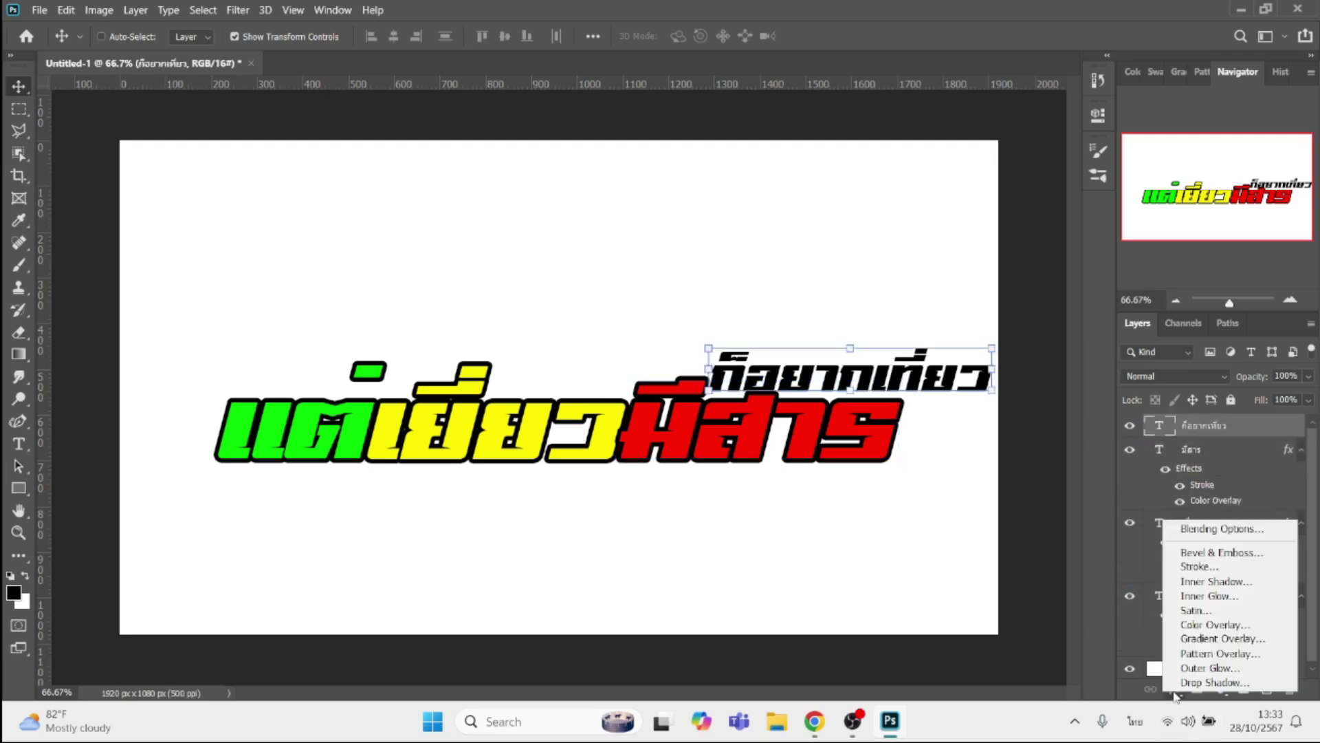
left_click(1208, 566)
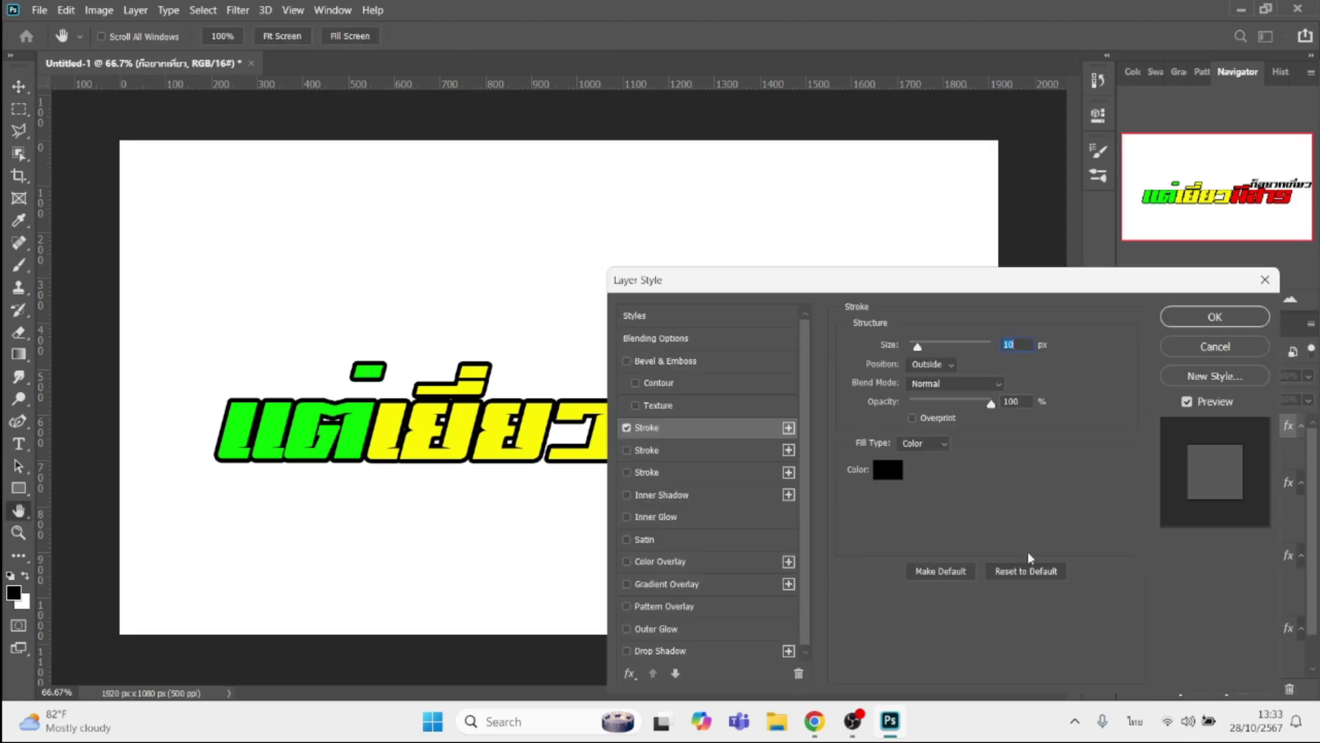
left_click(733, 563)
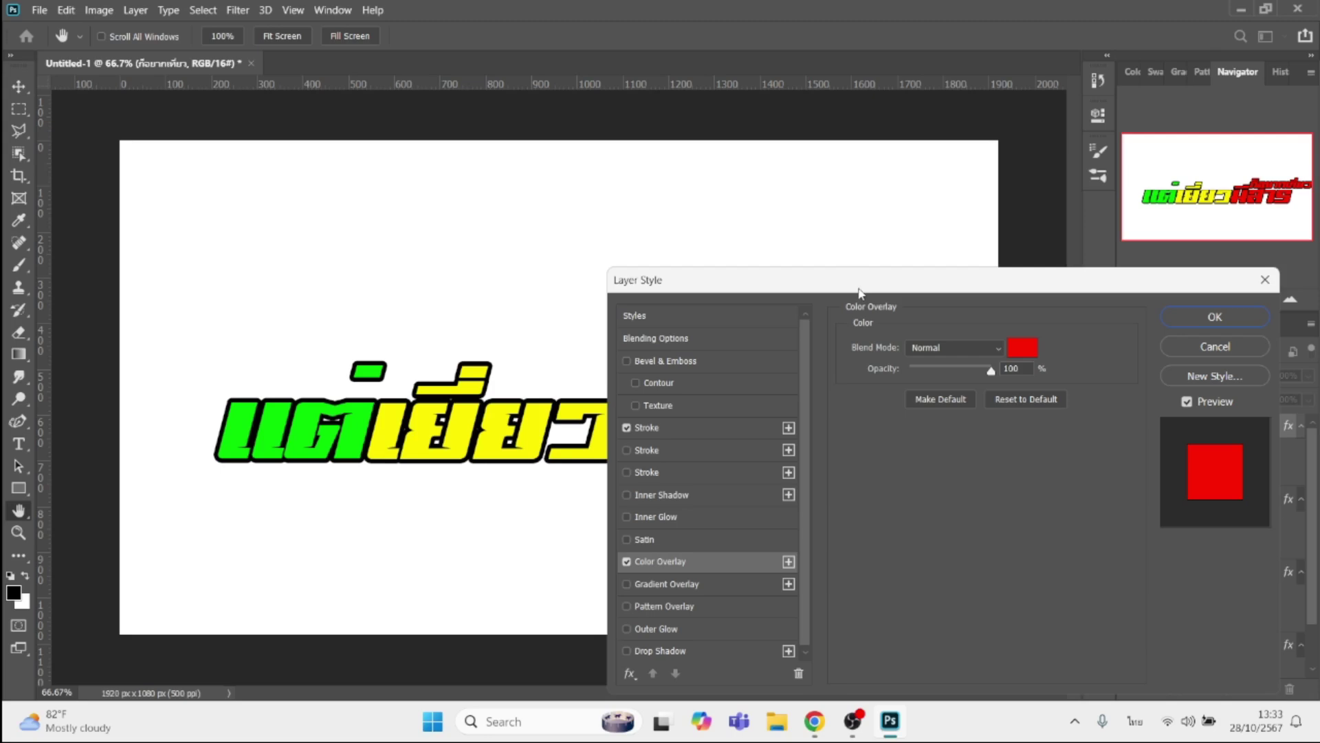
left_click_drag(860, 293, 885, 456)
left_click(1058, 513)
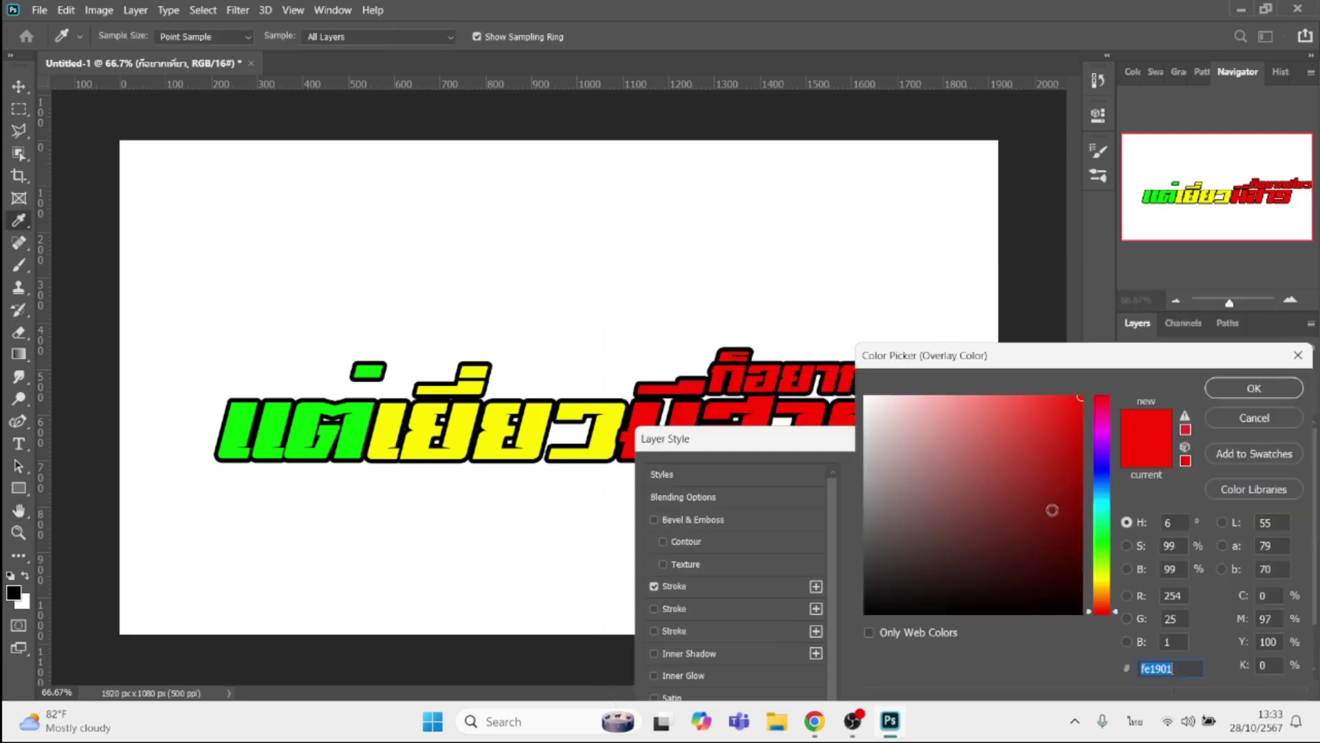
left_click(867, 397)
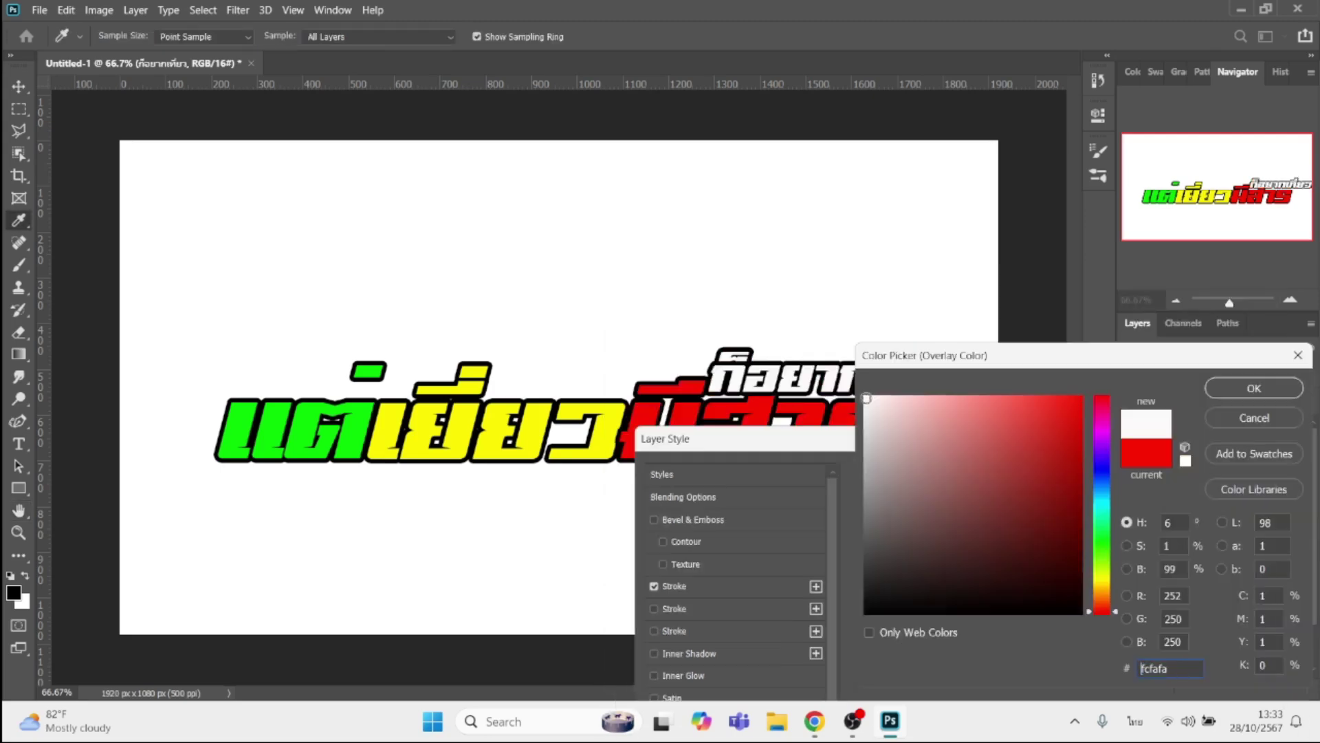
key("Return")
key("Return")
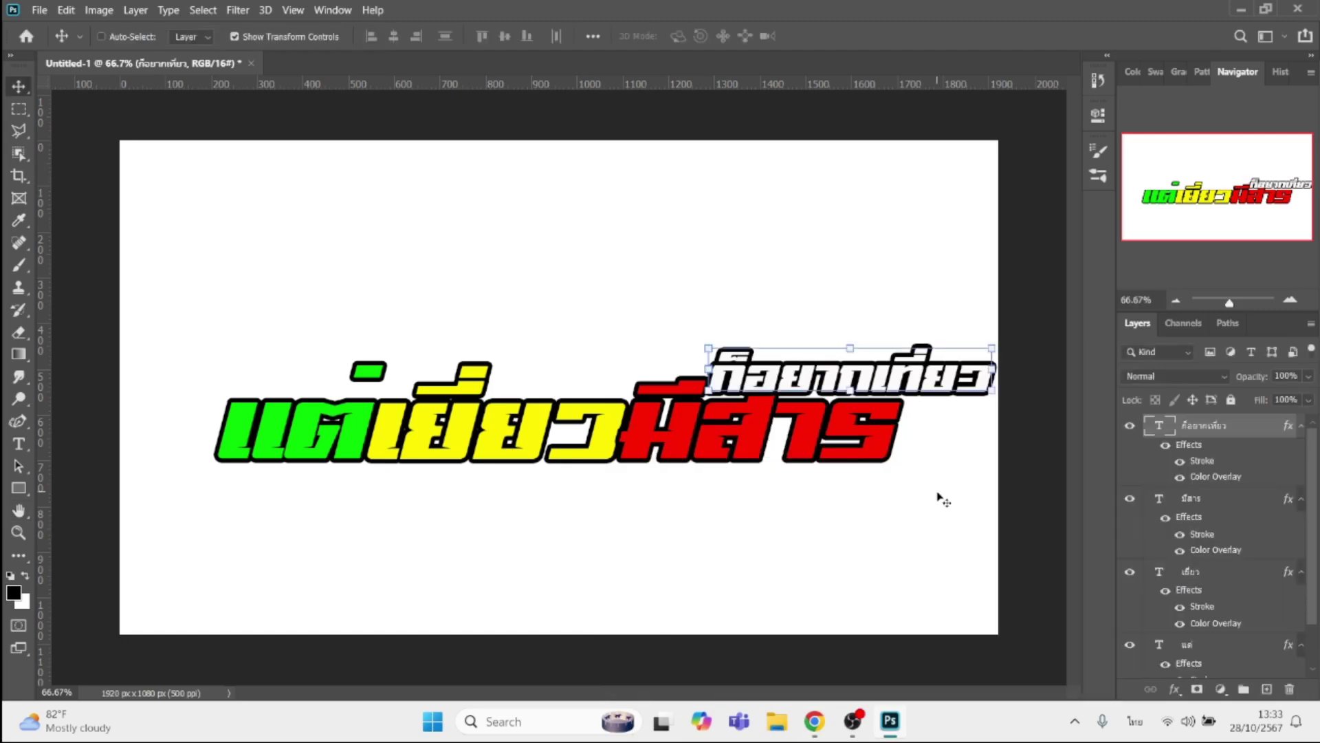
- Nudge ก็อยากเที่ยว down, then shift the whole slogan slightly left and down
left_click(1202, 504)
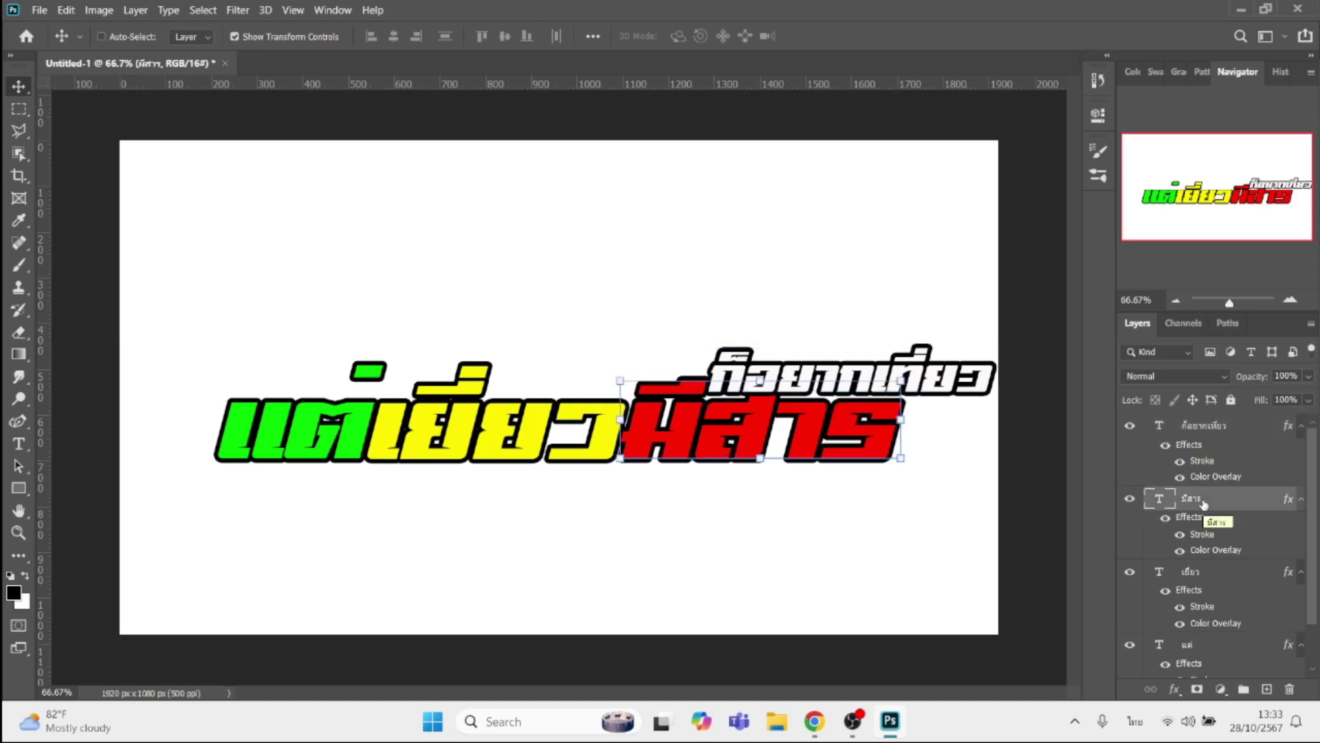
left_click(1209, 433)
key("Down")
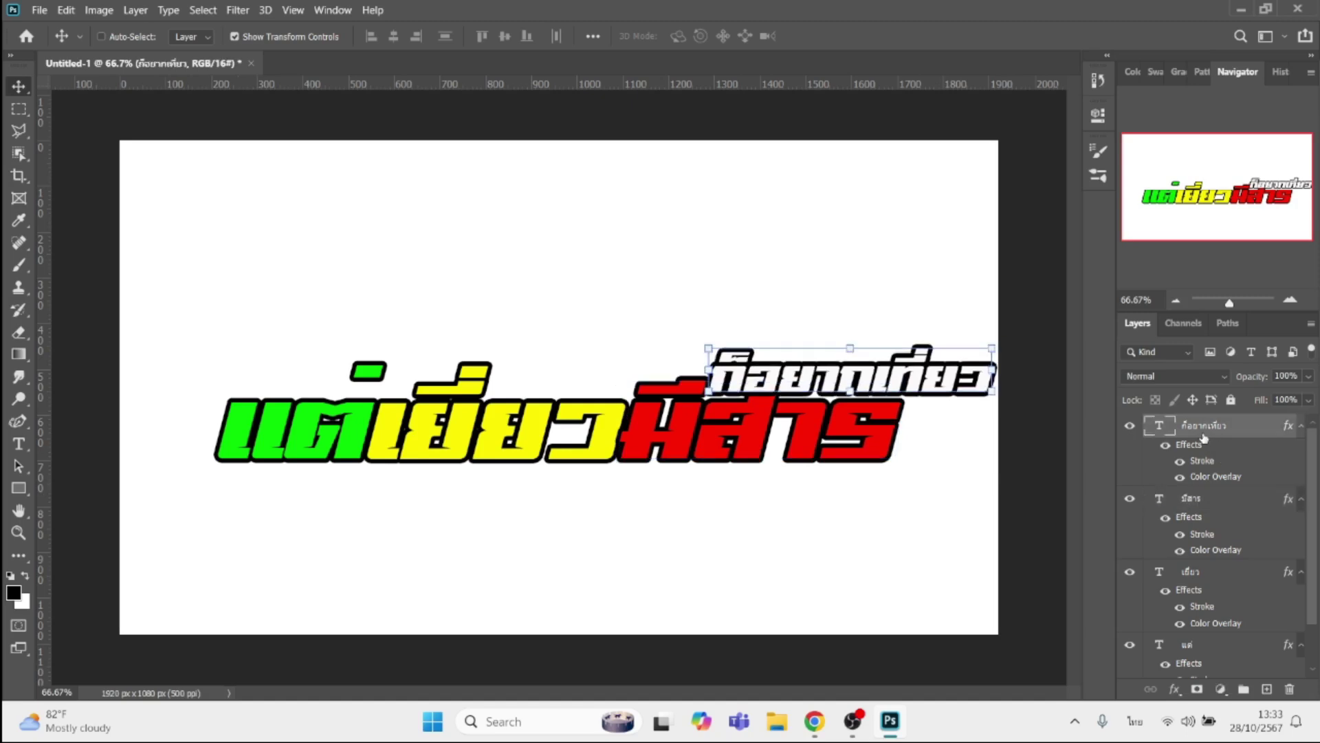
key("Down")
key("Down")
key("Down")
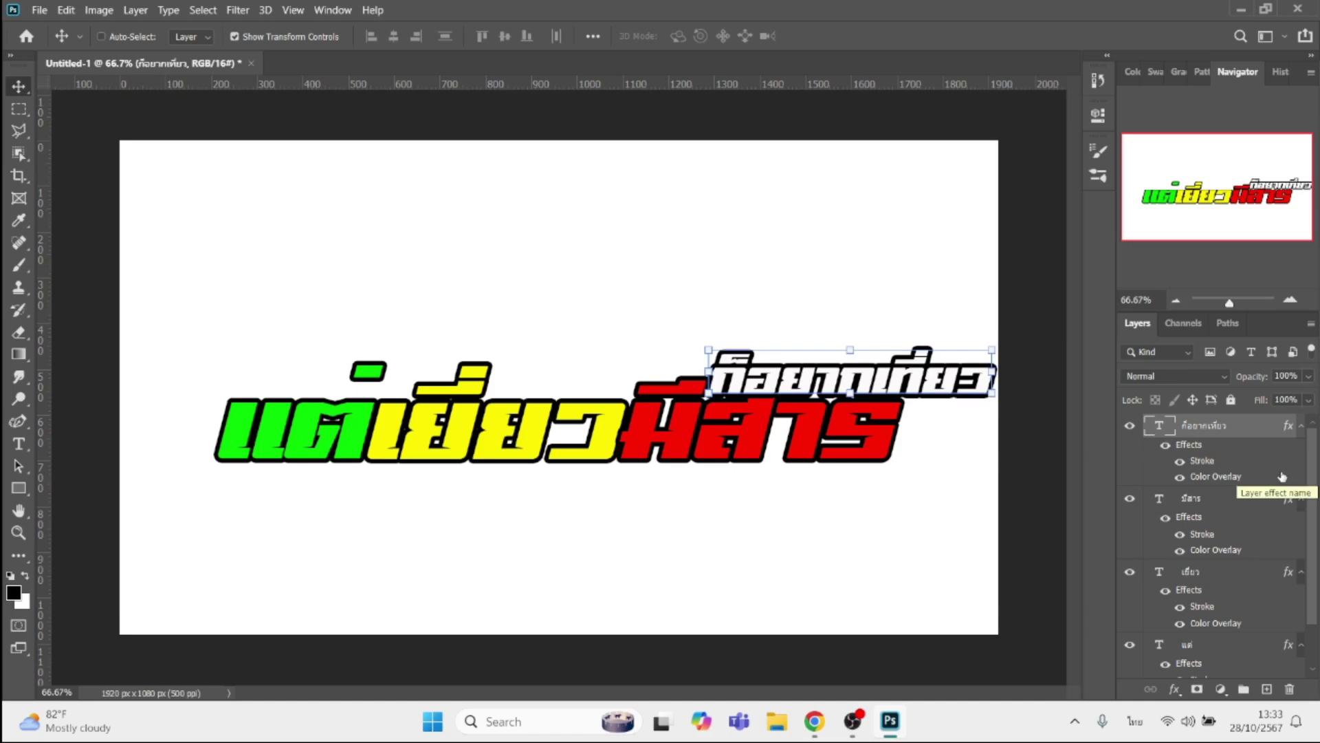
scroll(1228, 519, "down", 2)
left_click(1210, 601, "shift")
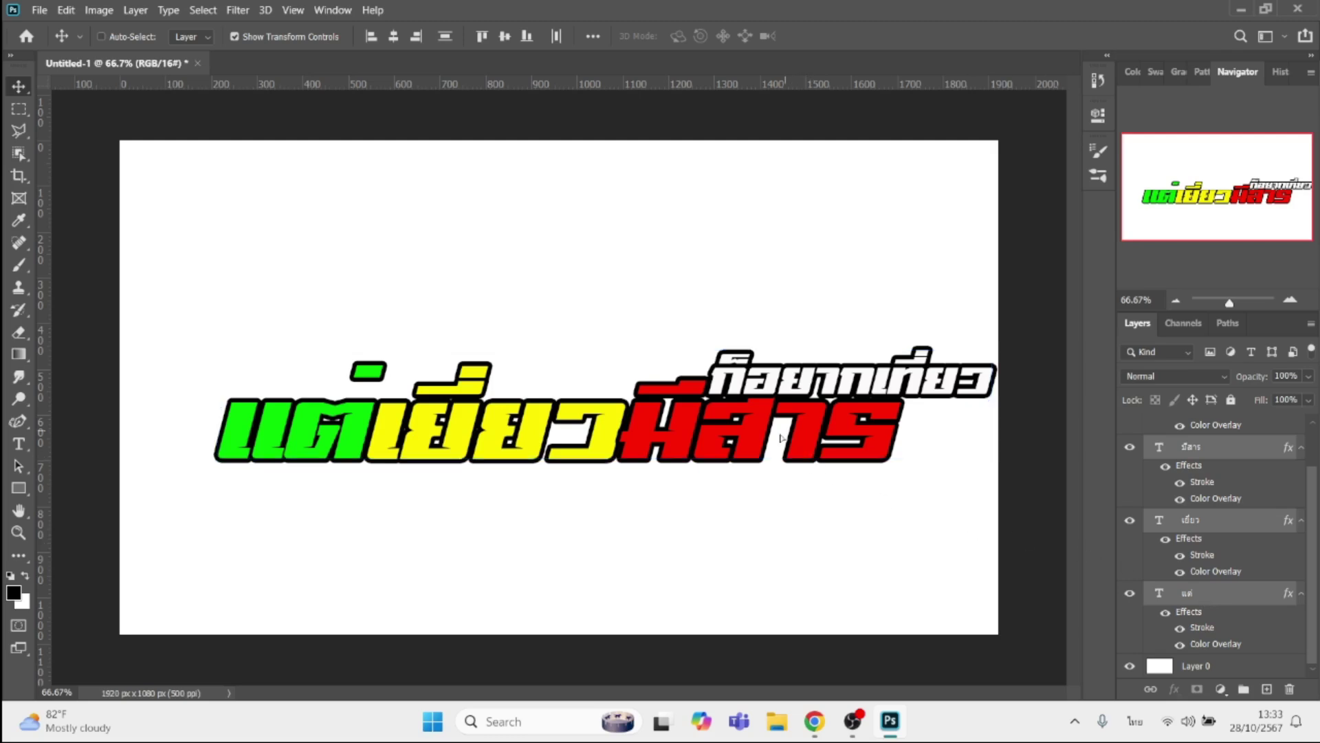
left_click_drag(792, 433, 771, 448)
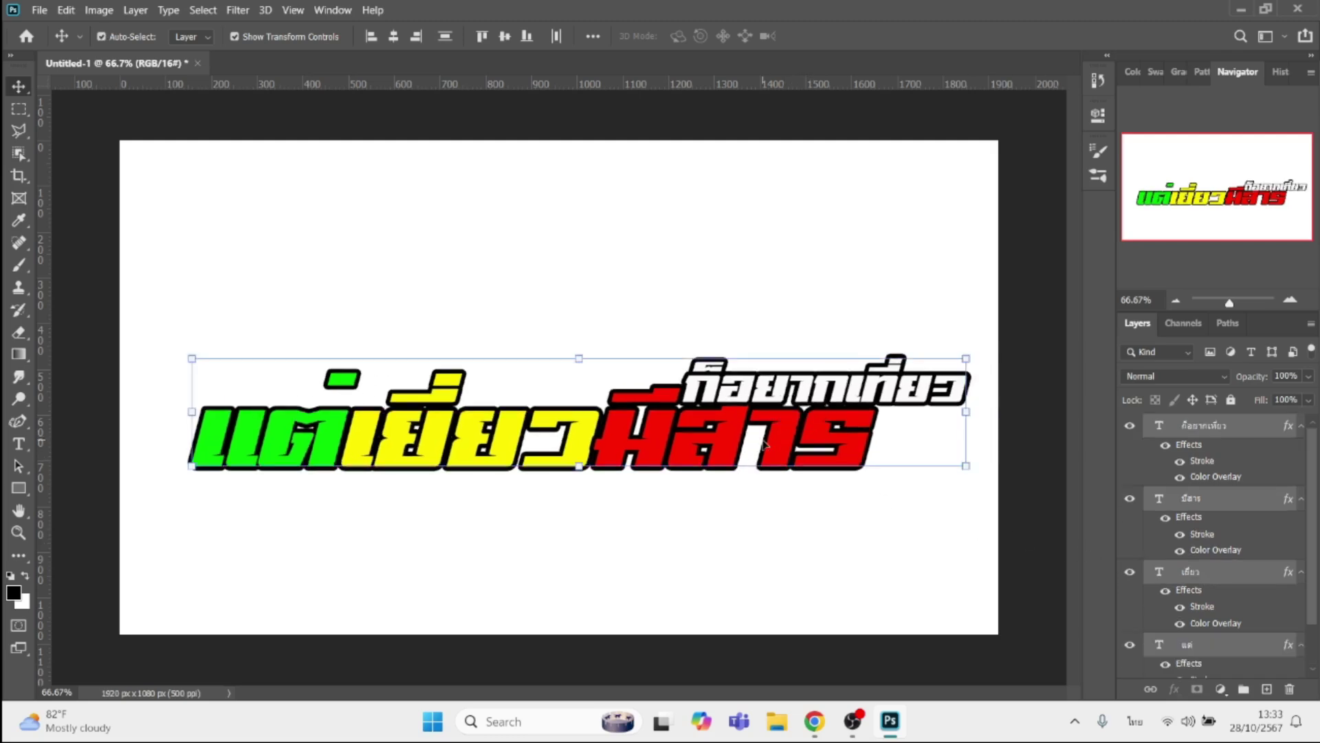
- Duplicate all text layers and offset the copies slightly up and right
key("ctrl+j")
mouse_move(1228, 427)
left_mouse_down()
mouse_move(1269, 513)
mouse_move(1281, 721)
mouse_move(1289, 688)
left_mouse_up()
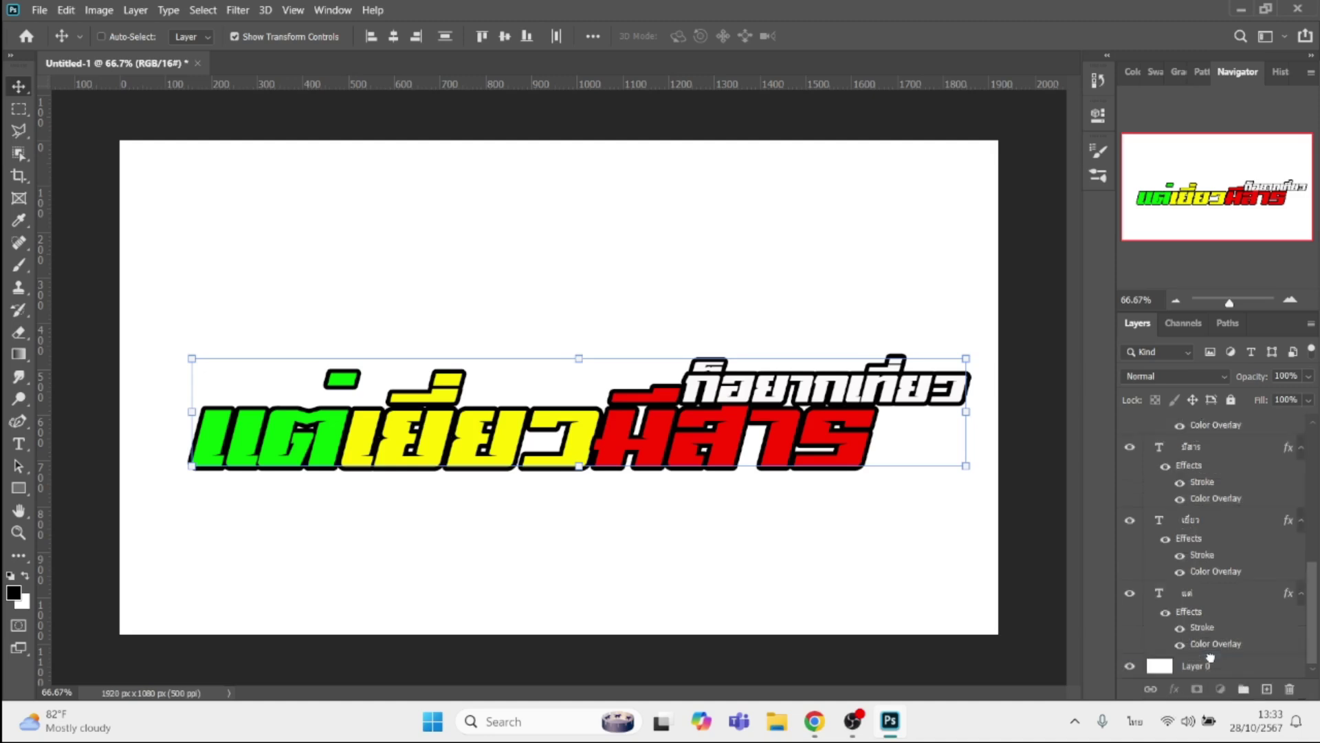
key("ctrl+z")
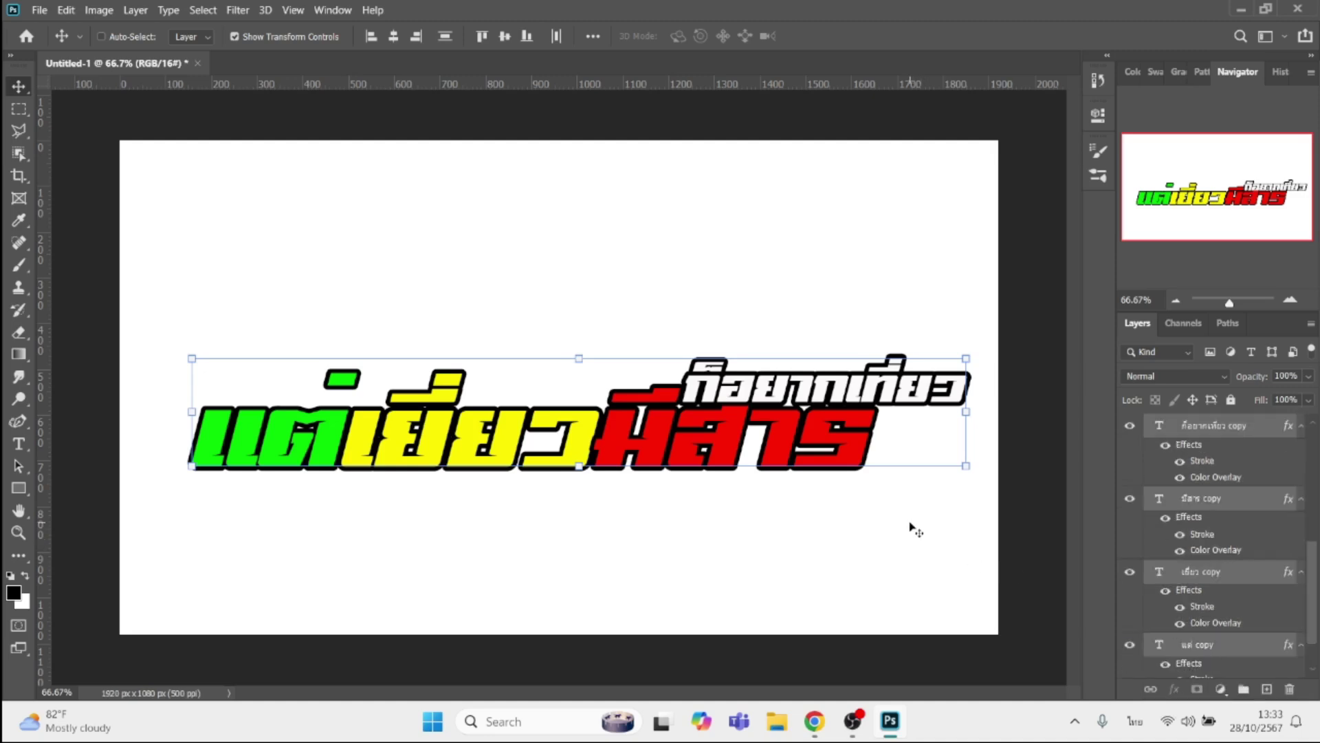
key("Up")
key("Up")
key("Up")
key("Up")
key("Up")
key("Up")
key("Up")
key("Up")
key("Up")
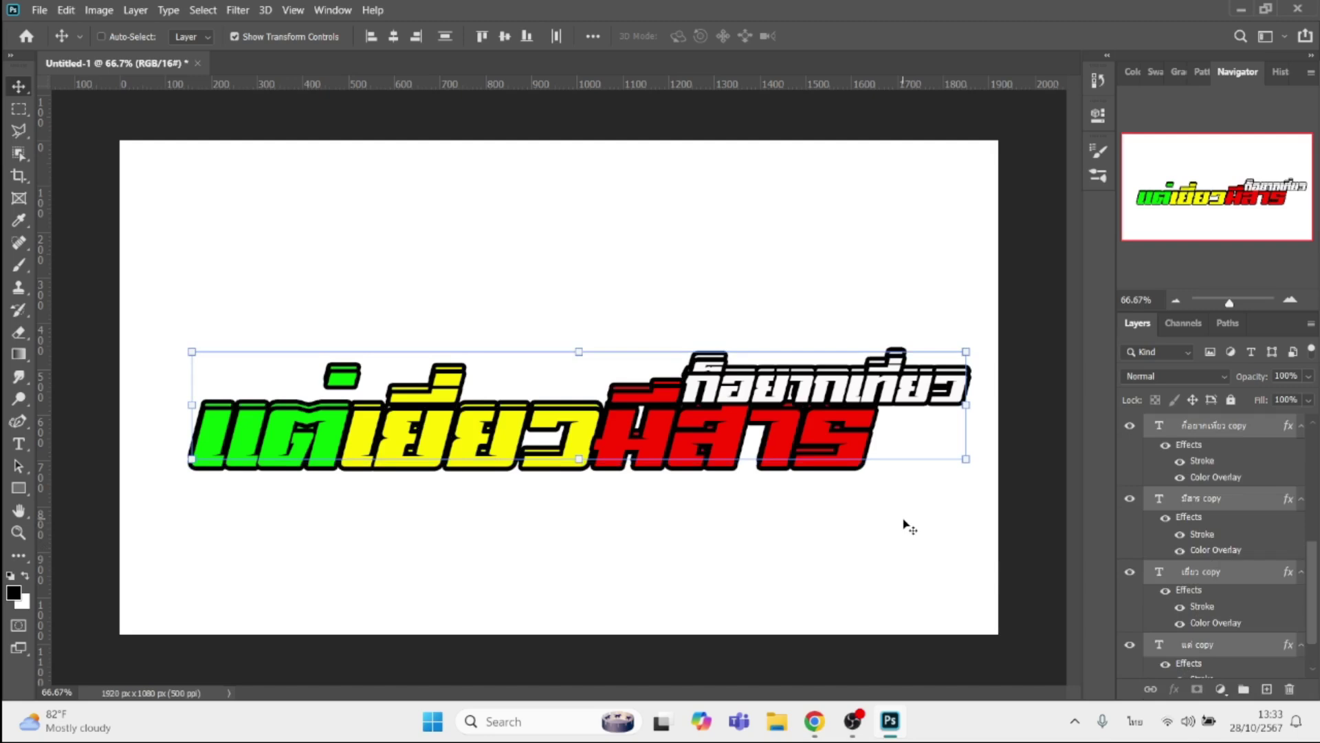
key("Right")
key("Right")
key("Right")
key("Right")
key("Right")
key("Right")
key("Right")
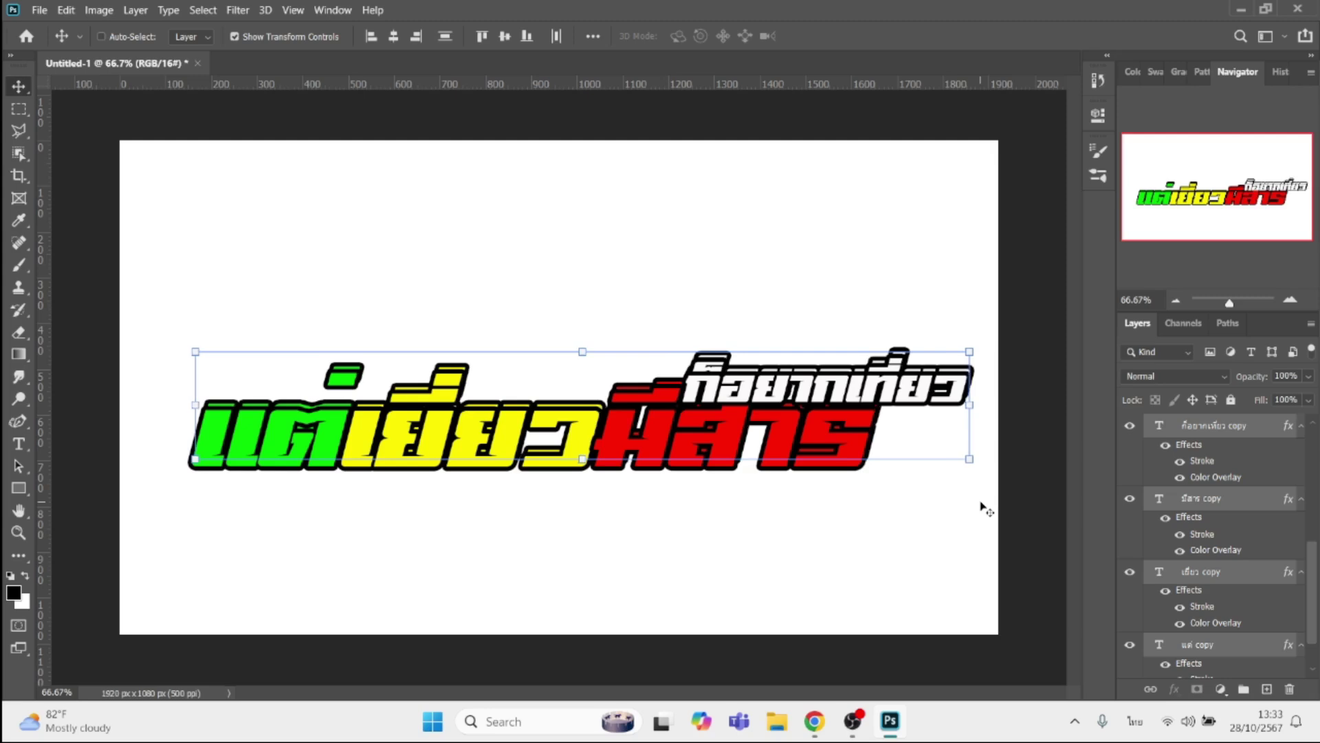
- Hide the colour overlays on all four copied word layers
scroll(1206, 652, "down", 1)
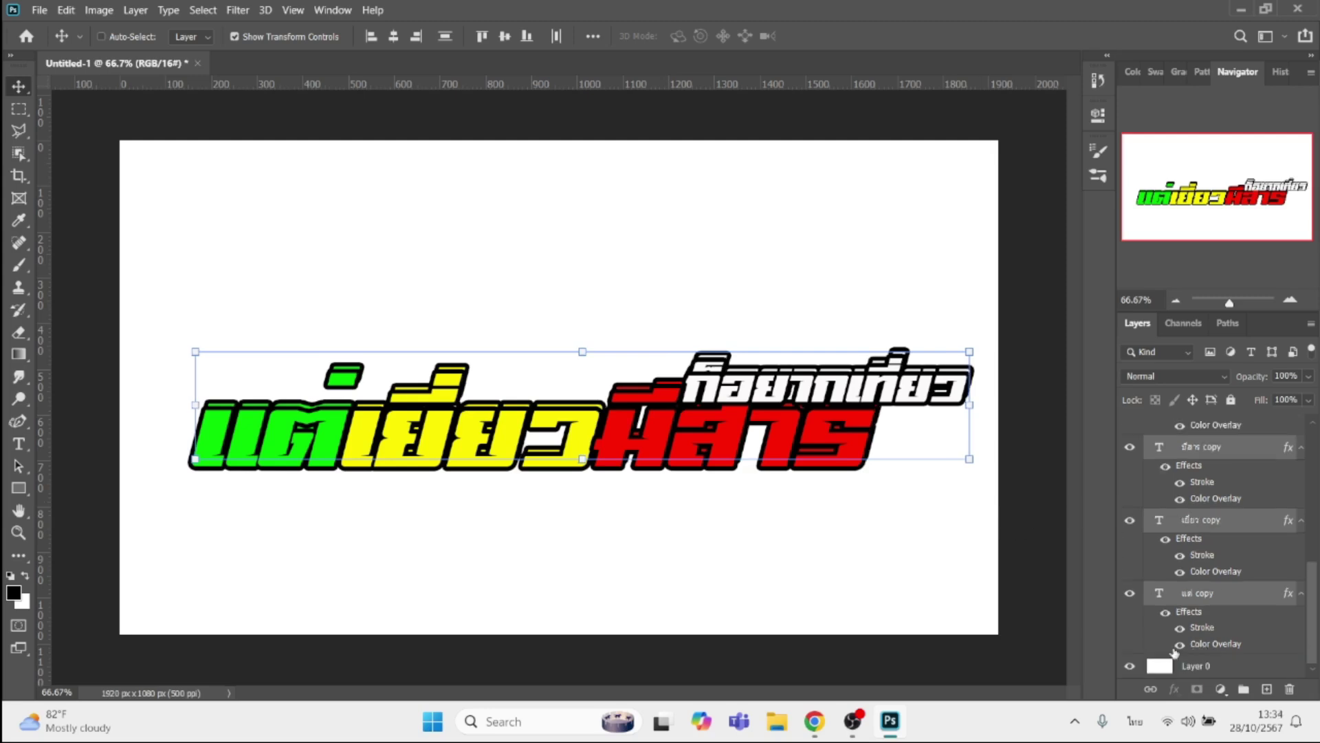
left_click(1180, 644)
left_click(1180, 572)
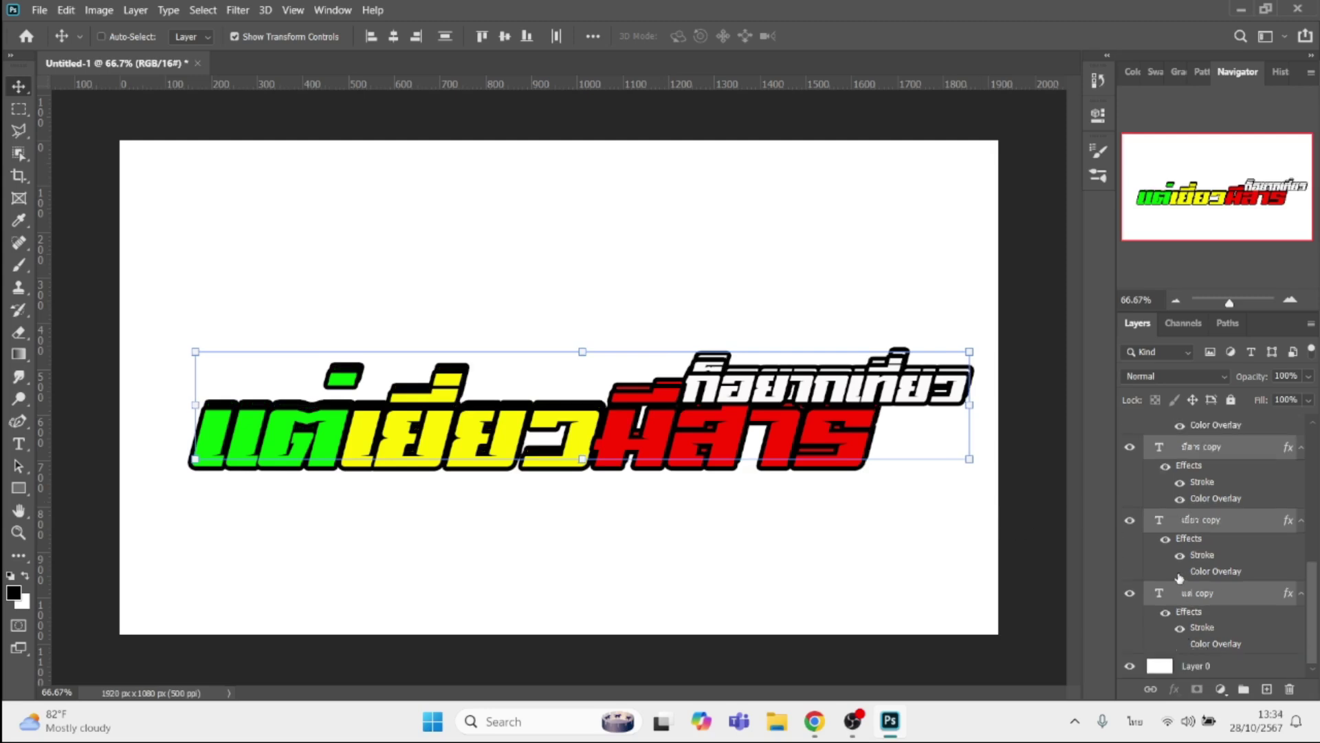
left_click(1178, 499)
scroll(1180, 505, "up", 1)
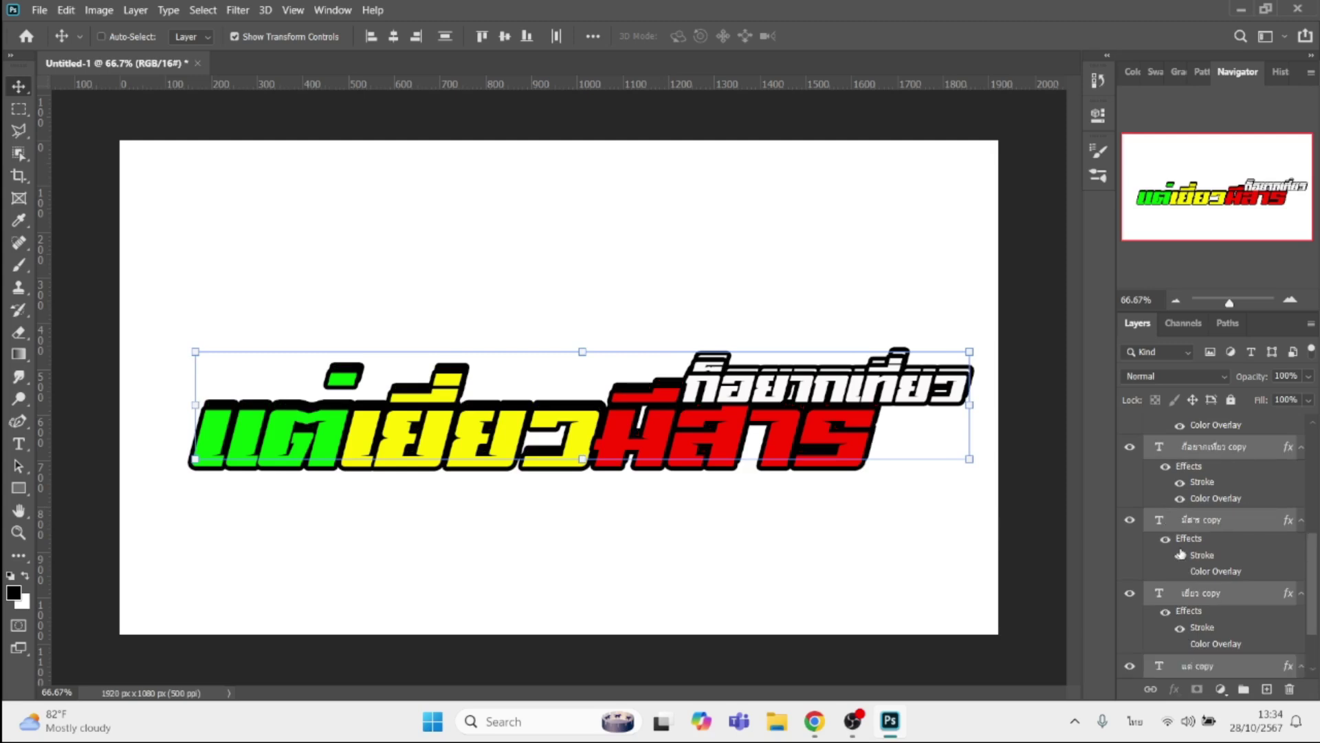
left_click(1180, 500)
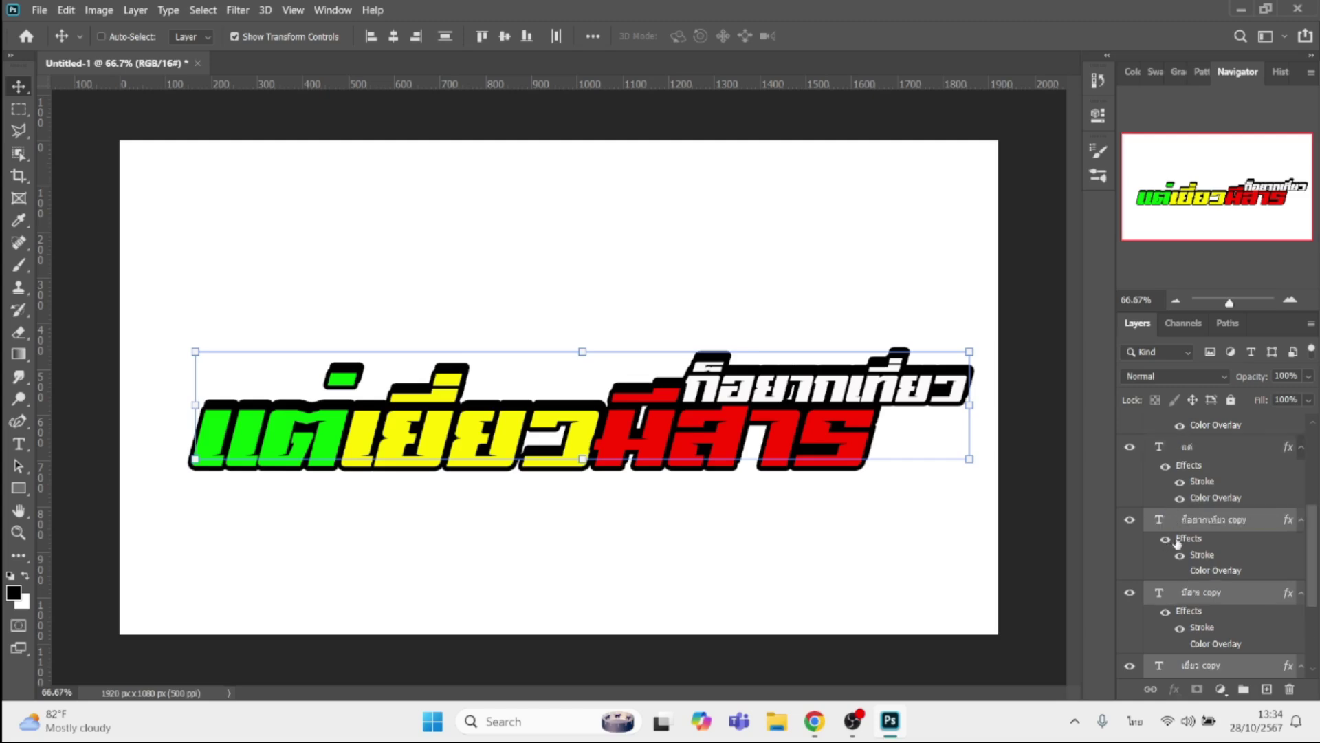
scroll(1180, 540, "down", 5)
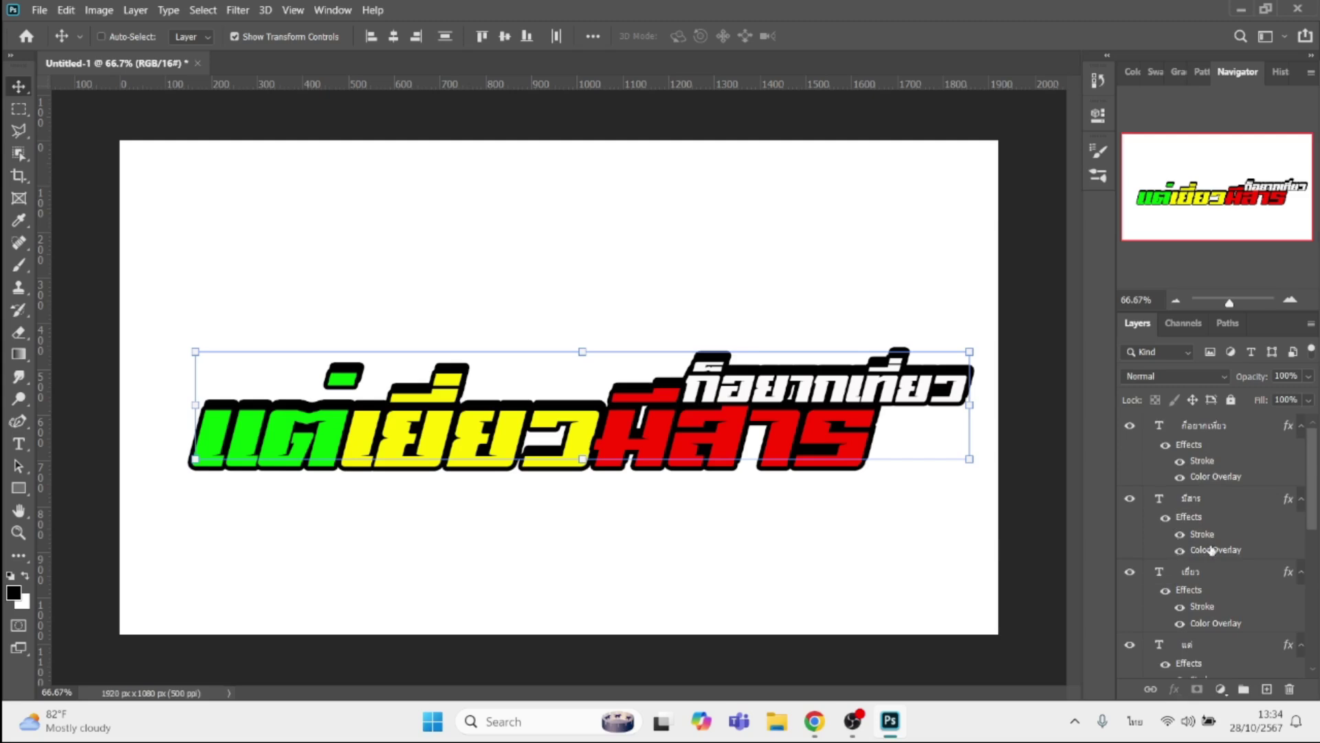
left_click(1199, 425)
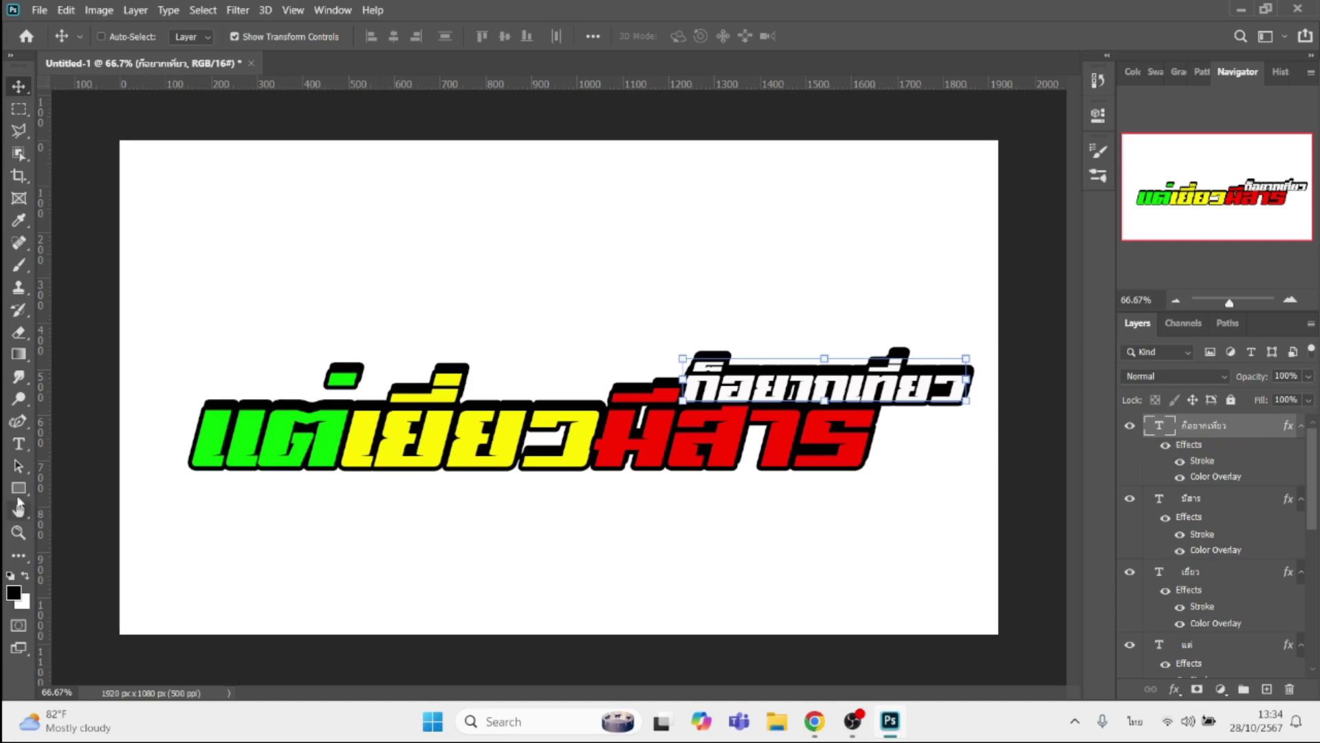
- Draw a 1549x99 px black bar under the main words, rasterize it, and place it below ก็อยากเที่ยว
left_click(19, 487)
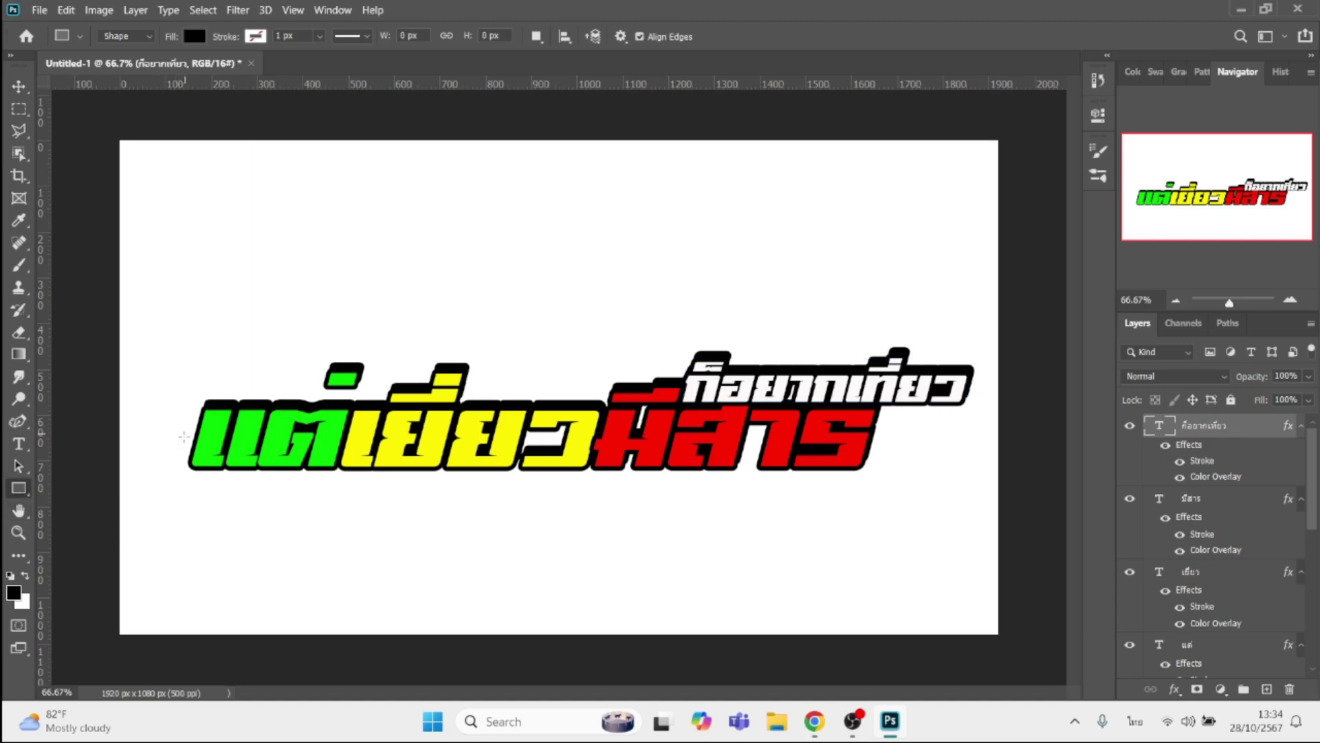
left_click_drag(180, 439, 887, 484)
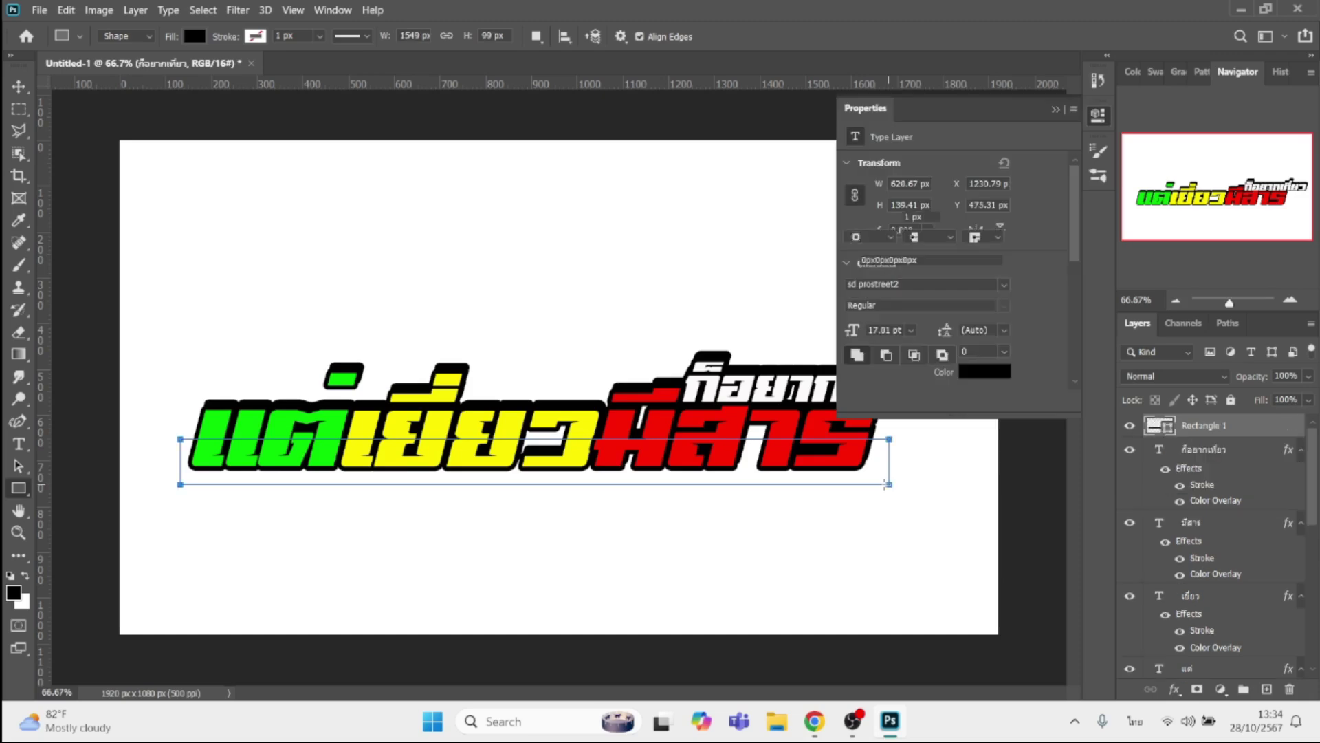
left_click(1057, 110)
right_click(1211, 431)
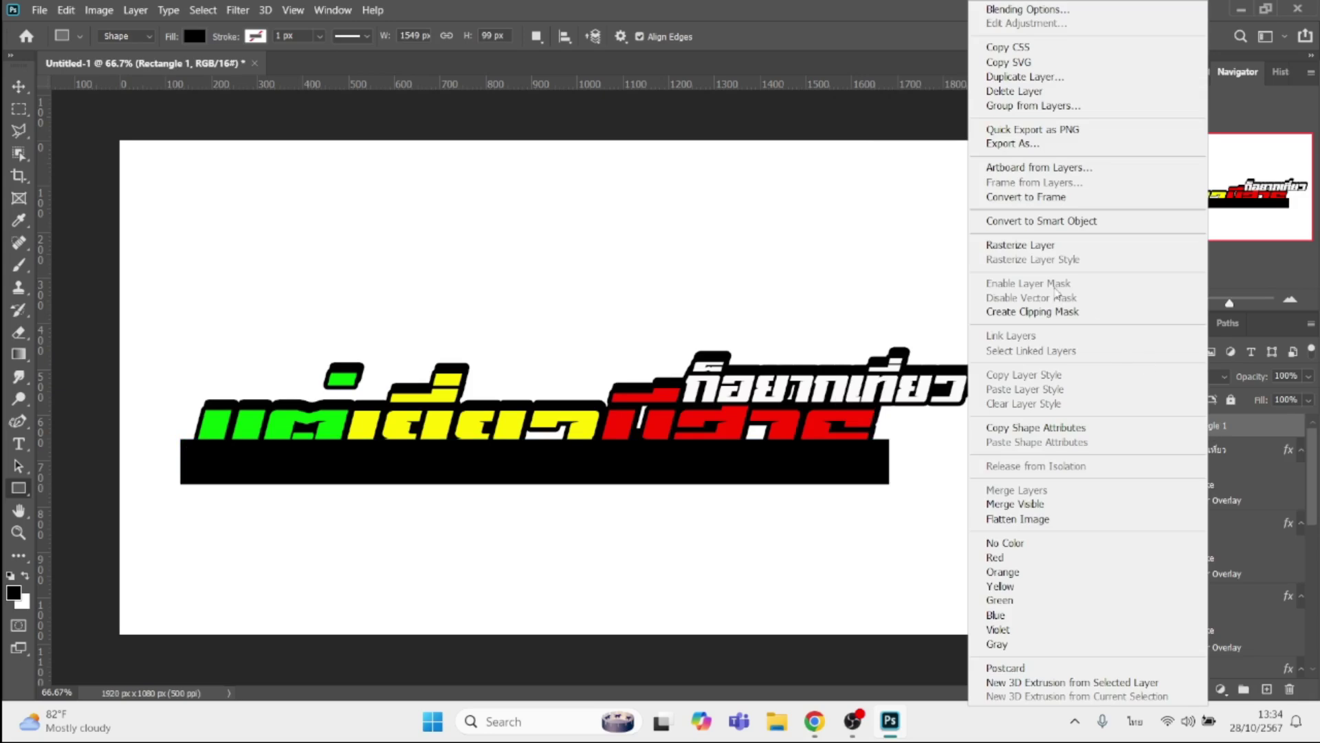
left_click(1031, 246)
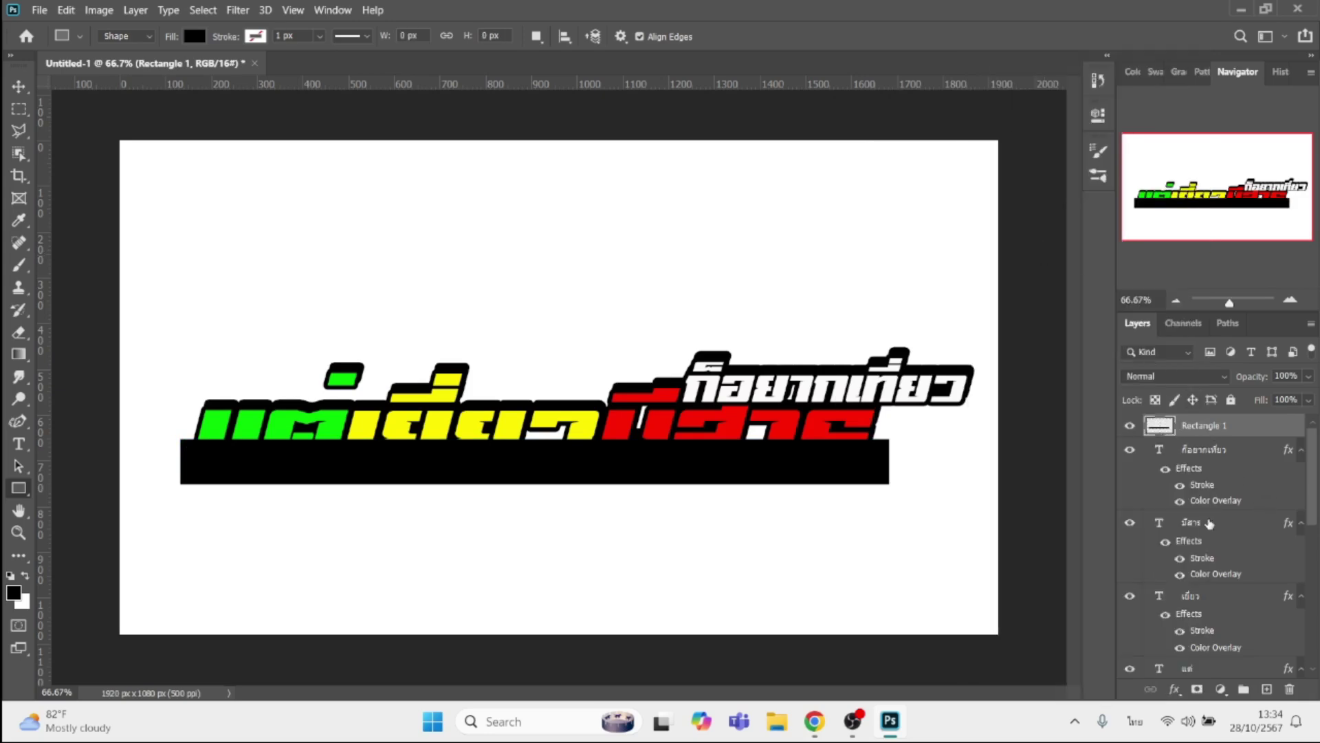
left_click_drag(1207, 434, 1216, 505)
- Select the red word's letters with Object Selection
left_click(1214, 524)
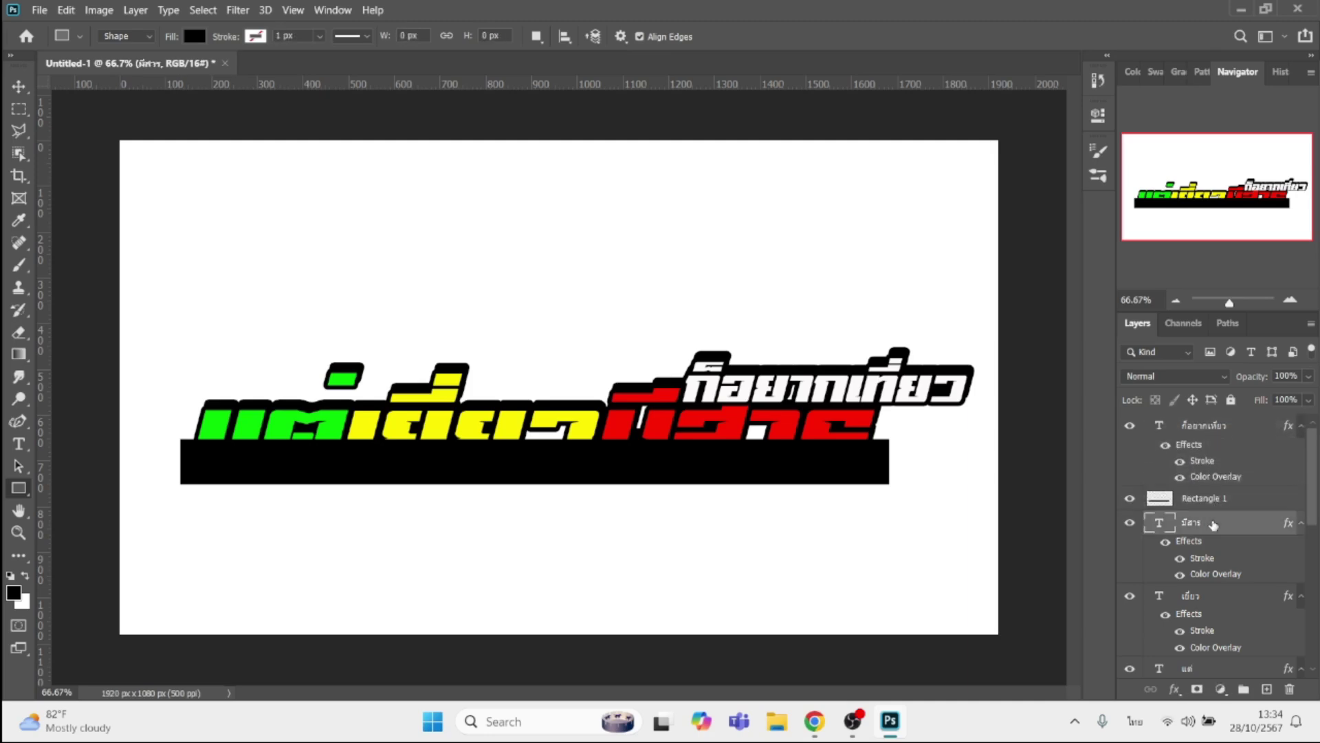
key("w")
left_click_drag(565, 351, 912, 535)
- Cut the bar sections under the red and yellow words into their own layers
left_click(1215, 500)
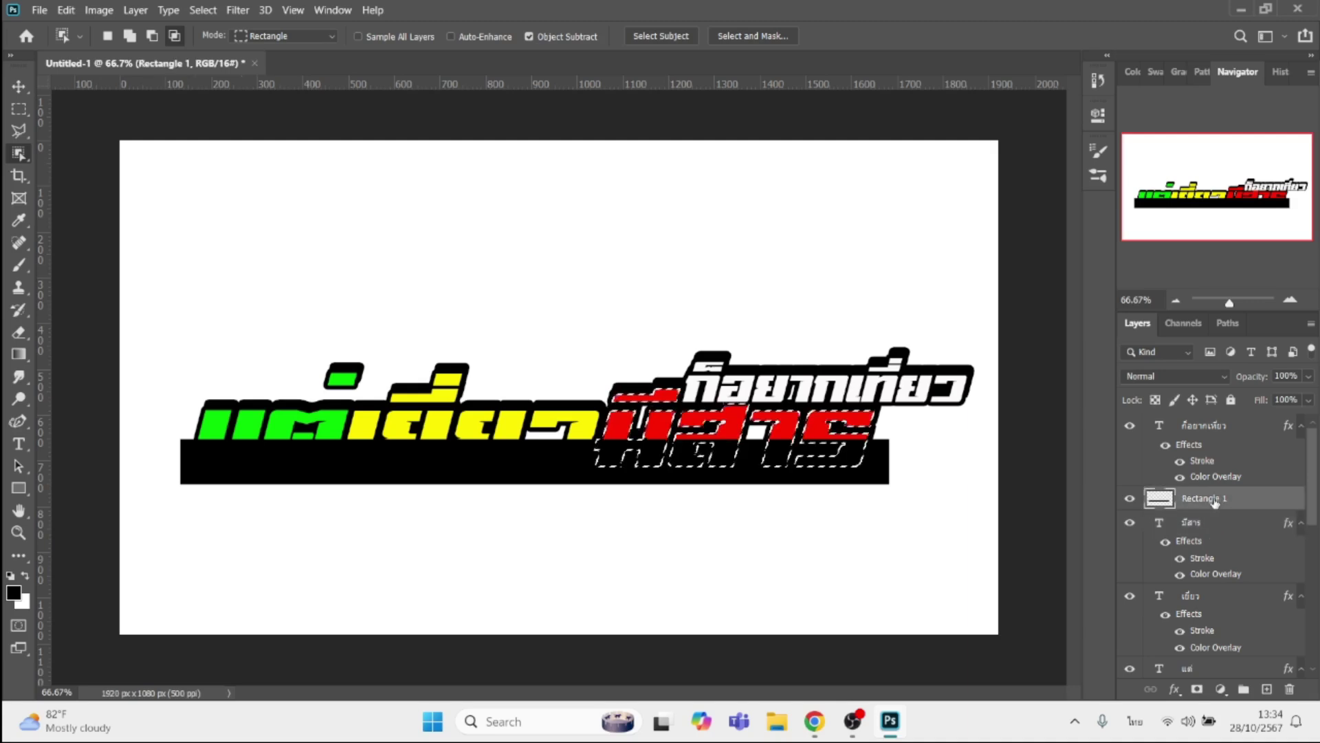
right_click(805, 447)
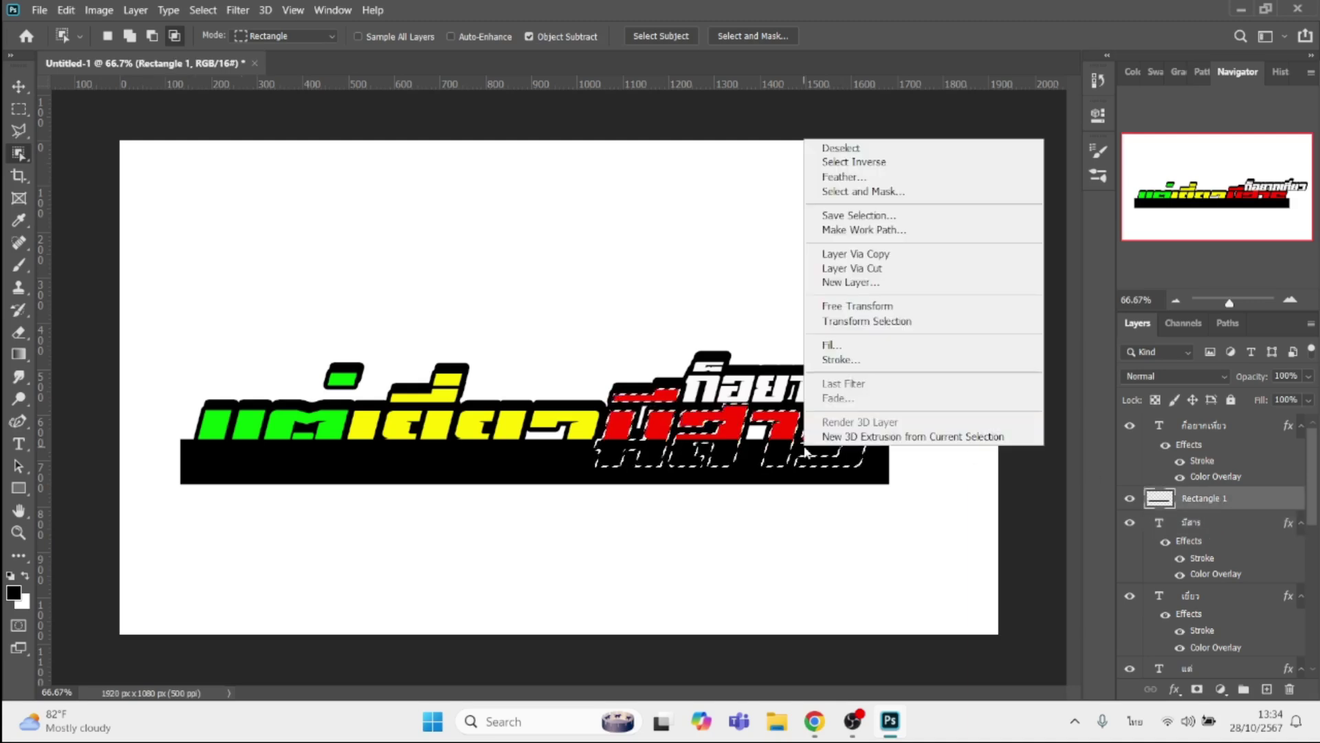
left_click(874, 269)
left_click(1217, 622)
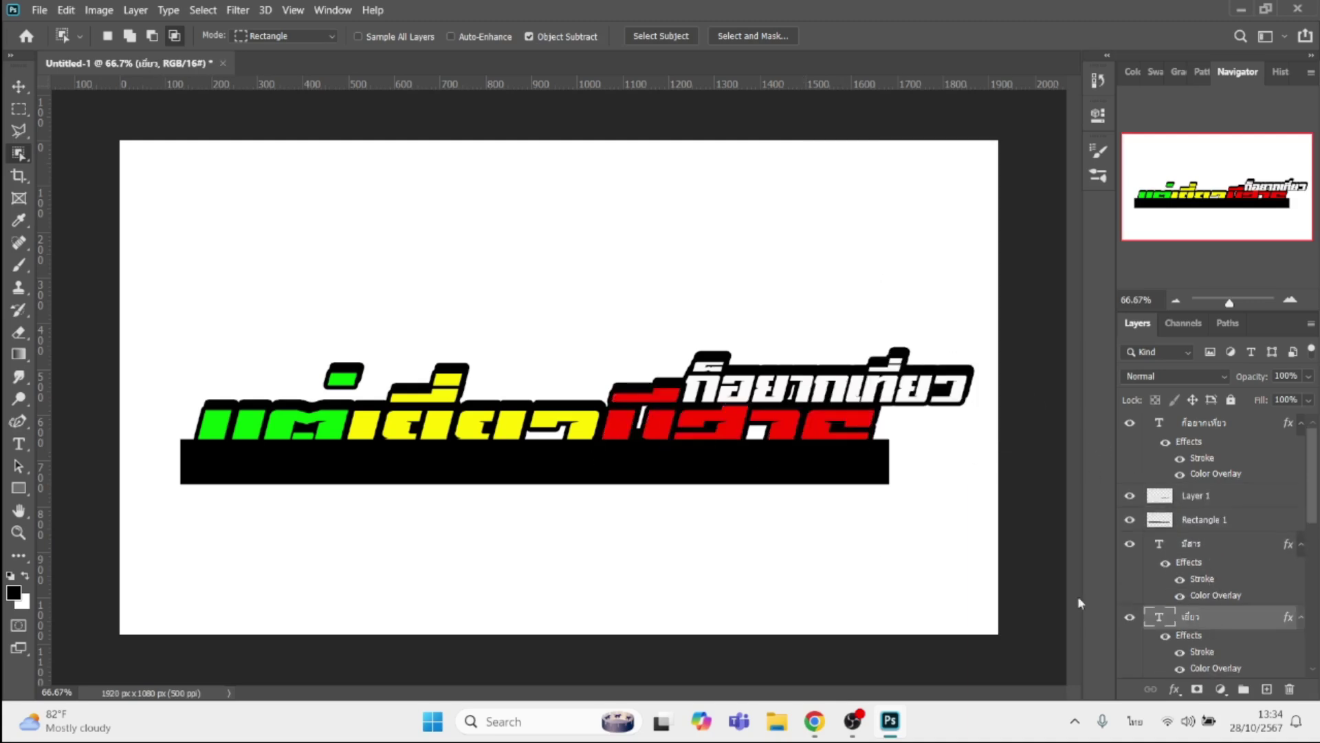
left_click_drag(318, 310, 654, 548)
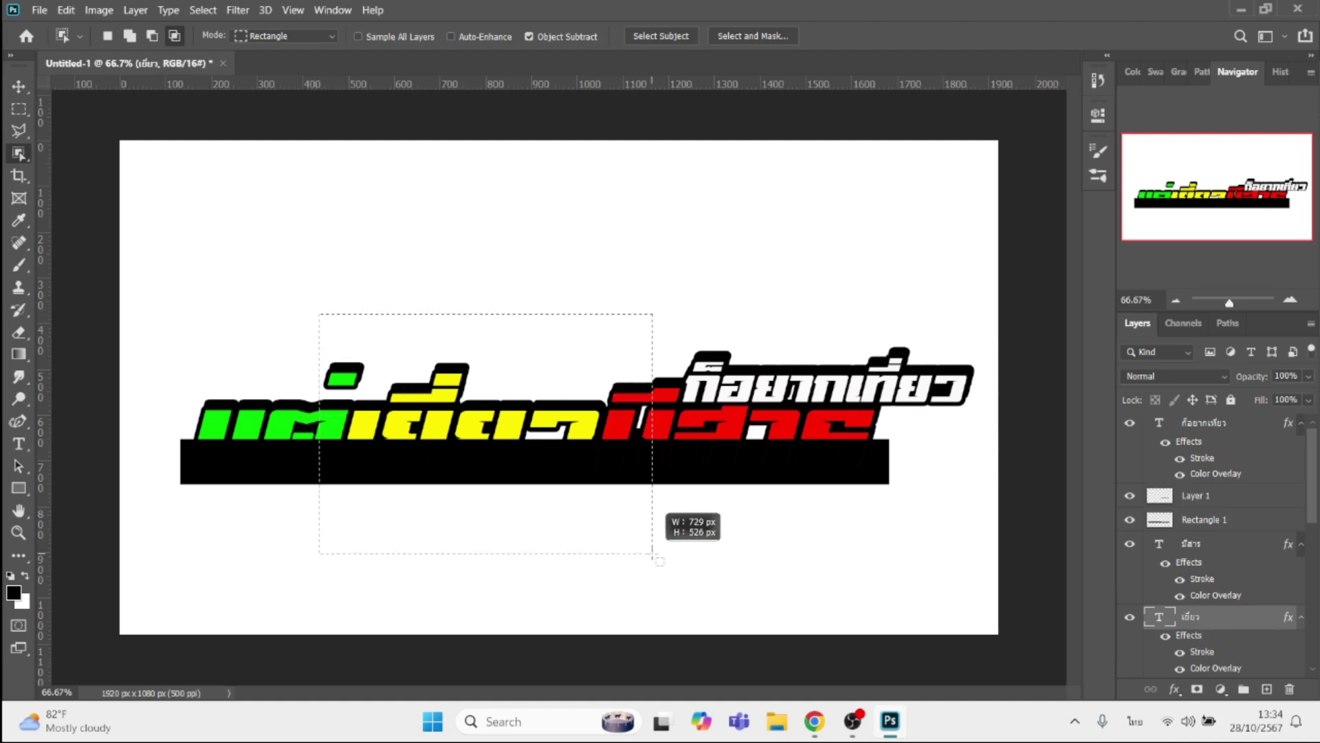
left_click(1203, 520)
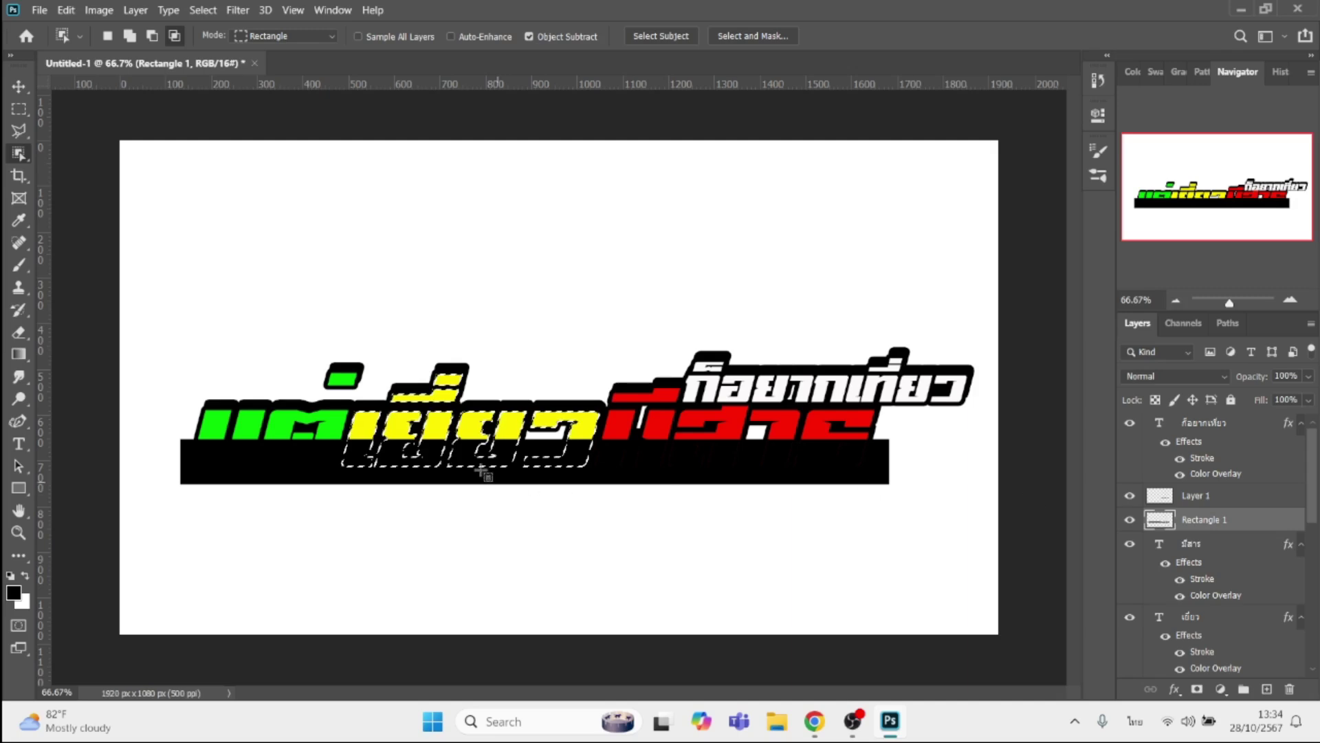
right_click(473, 447)
left_click(518, 262)
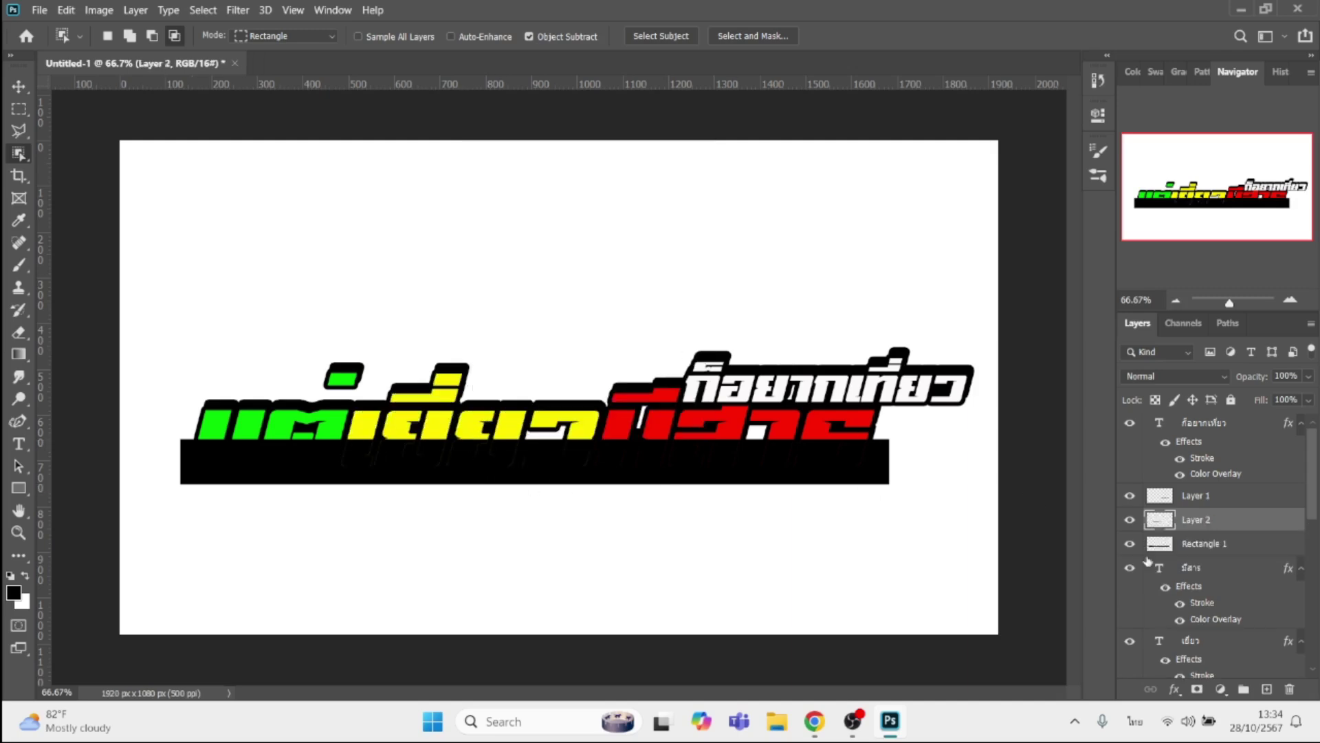
- Cut the bar section under the green word แต่ into its own layer
scroll(1264, 640, "down", 3)
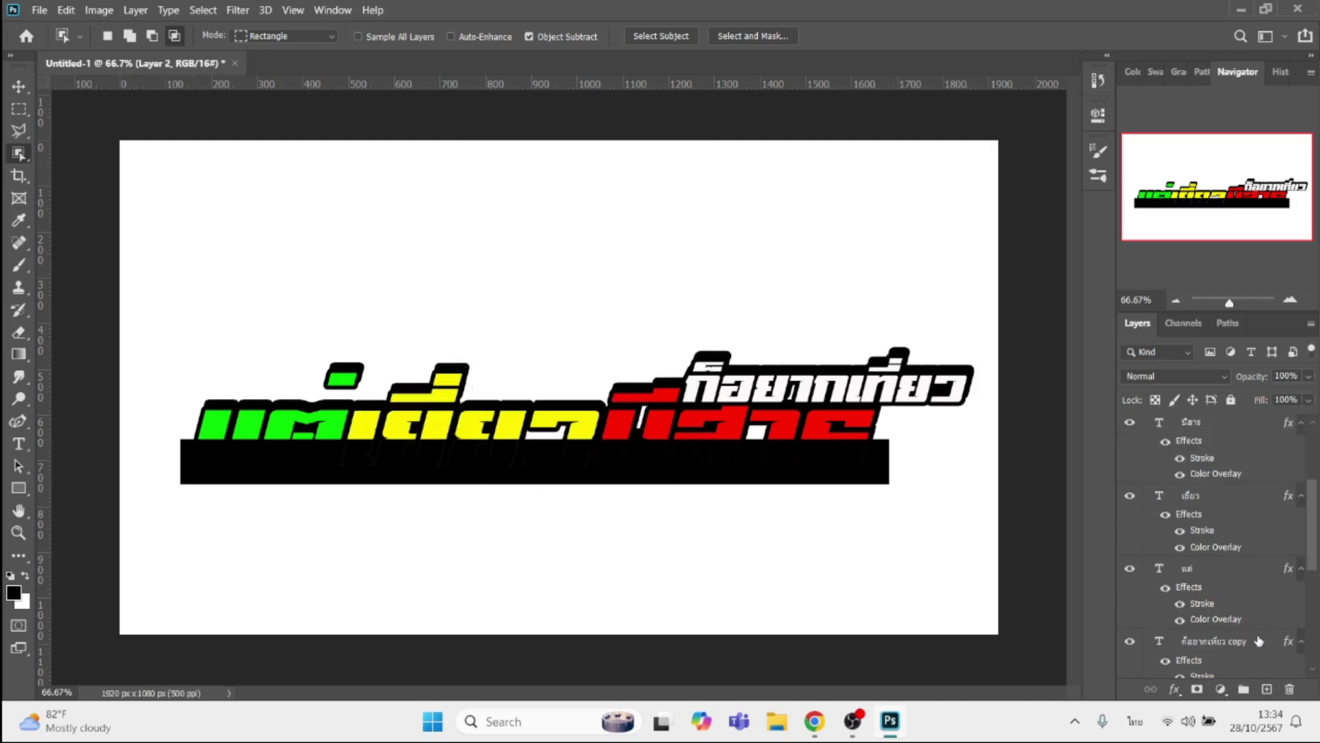
left_click(1215, 572)
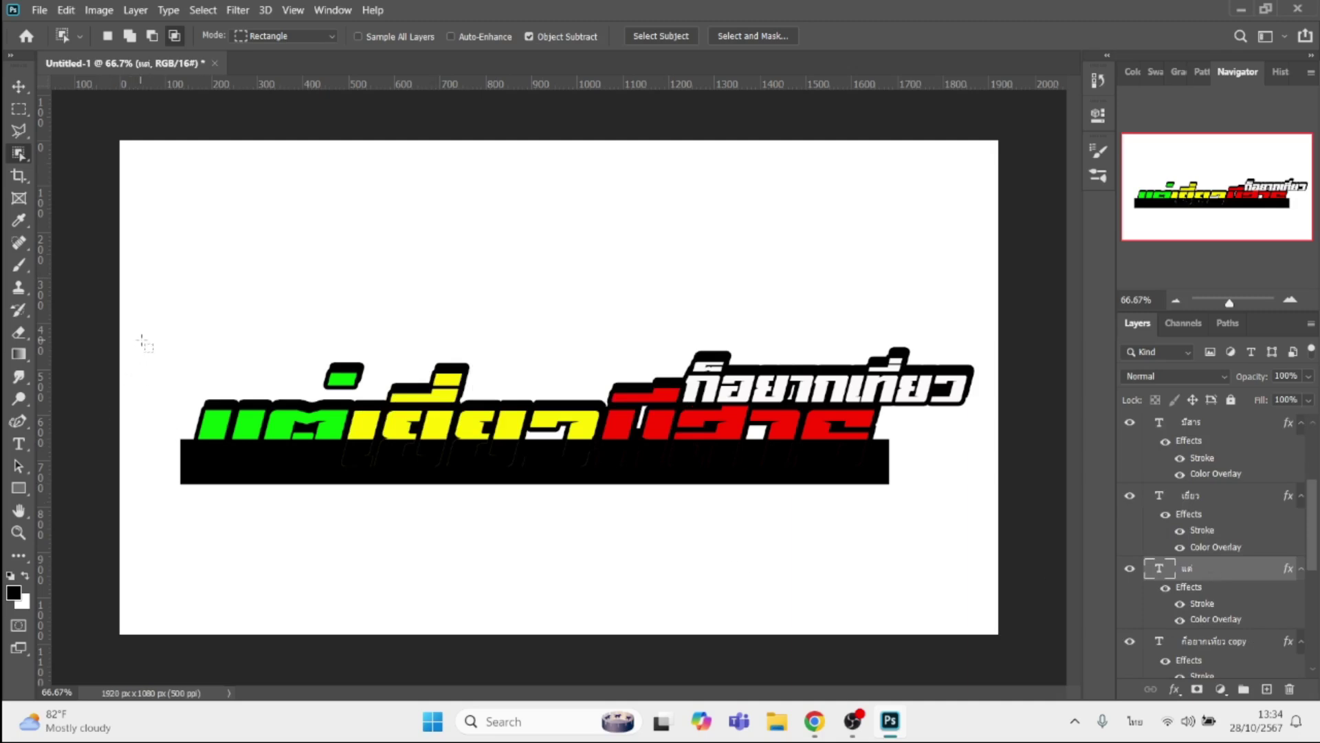
left_click_drag(142, 341, 409, 529)
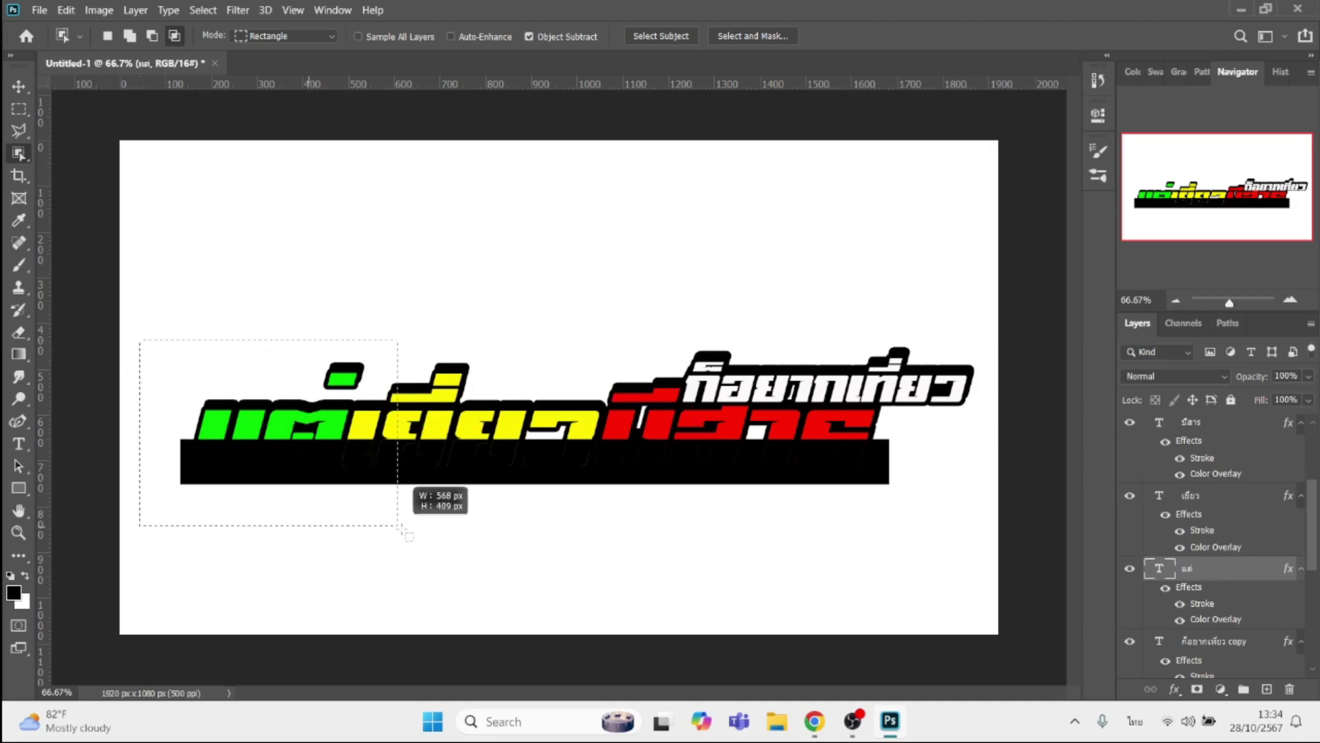
scroll(1187, 544, "up", 3)
left_click(1196, 543)
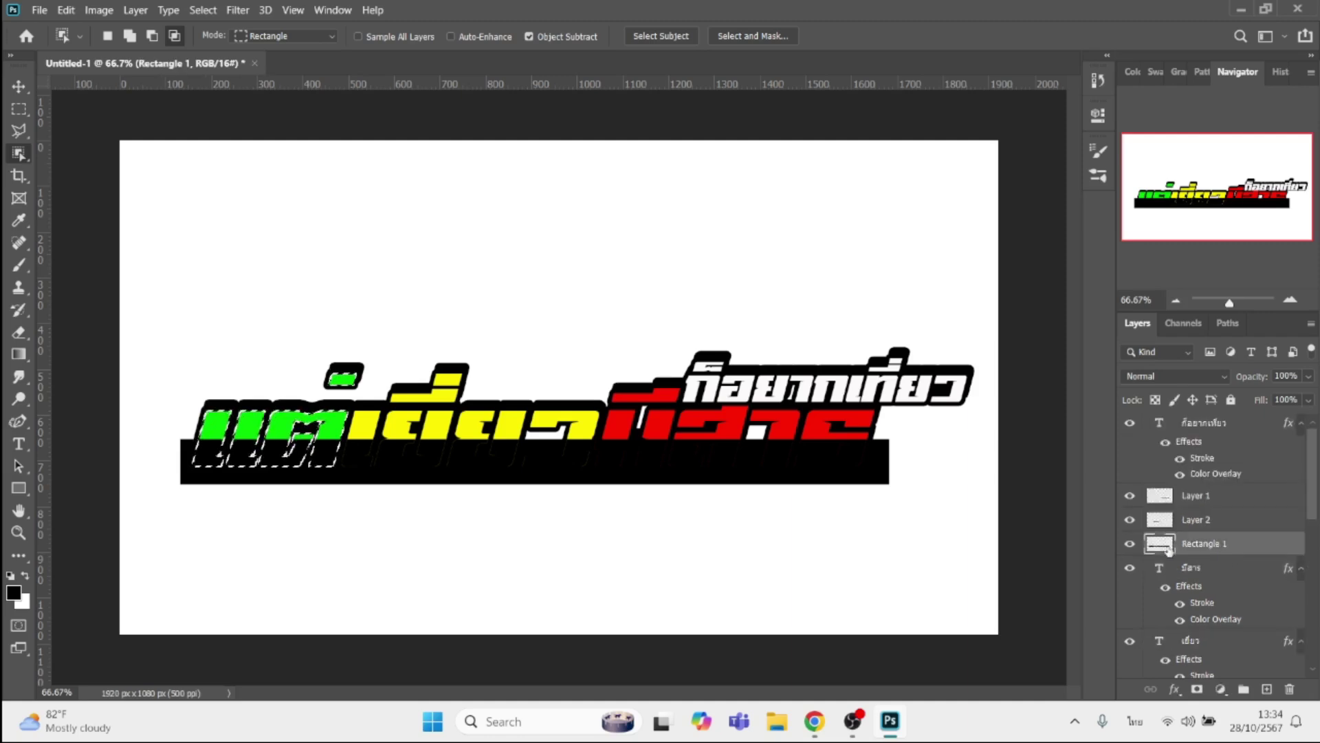
right_click(301, 473)
left_click(368, 256)
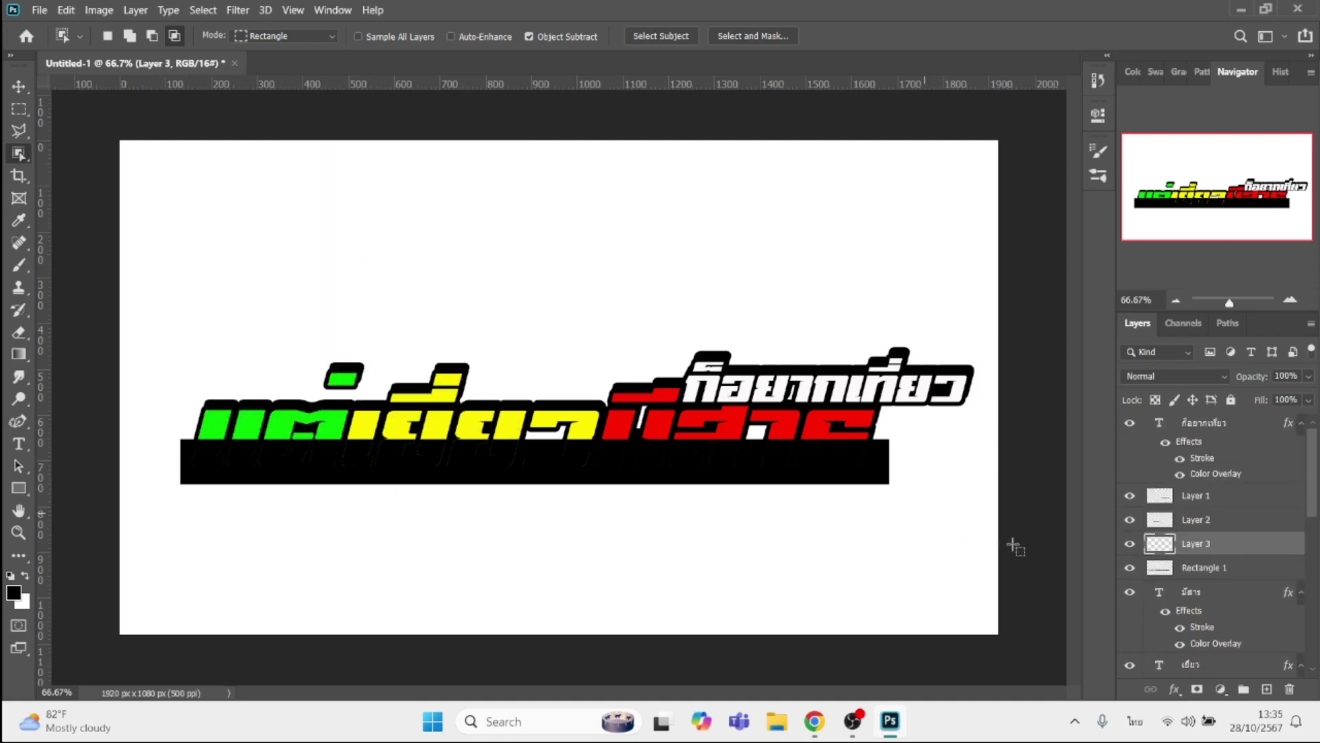
left_click(1203, 576)
- Delete the leftover bar and give Layer 3 a dark green 03a103 colour overlay
key("Delete")
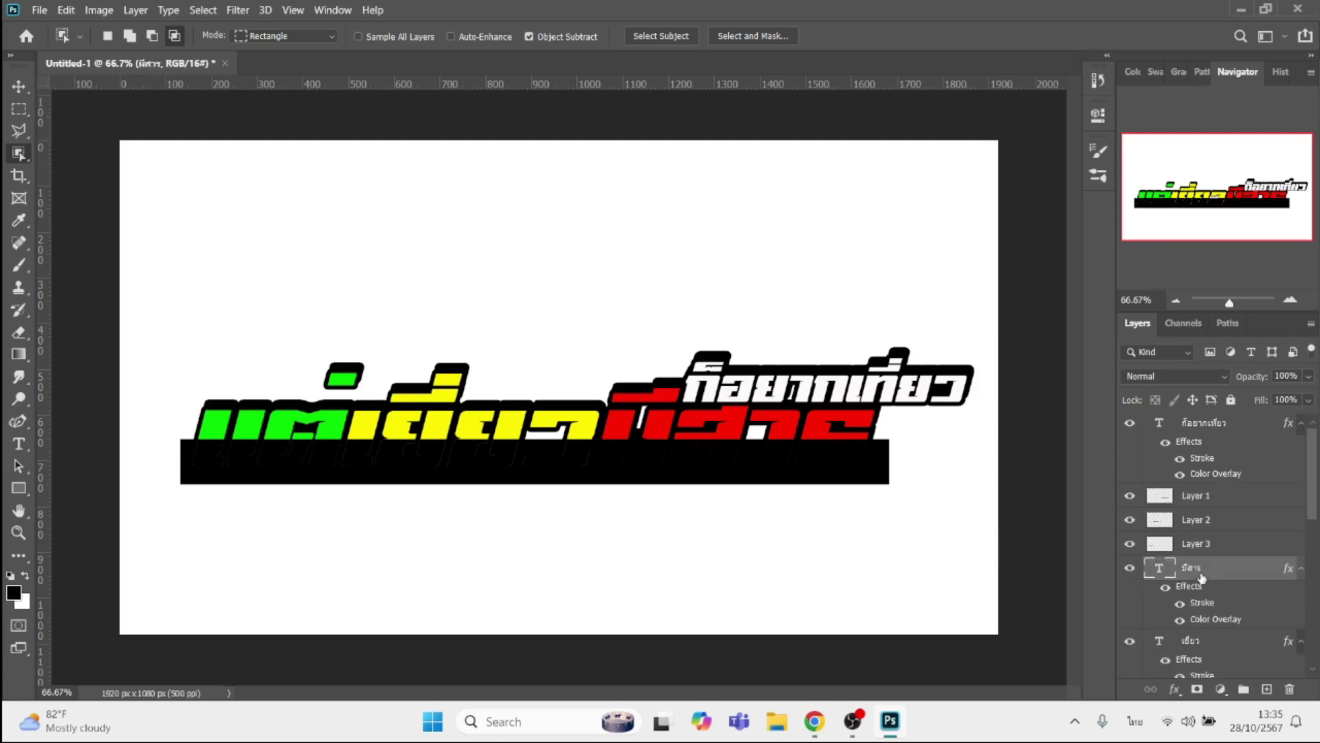
left_click(1196, 548)
key("v")
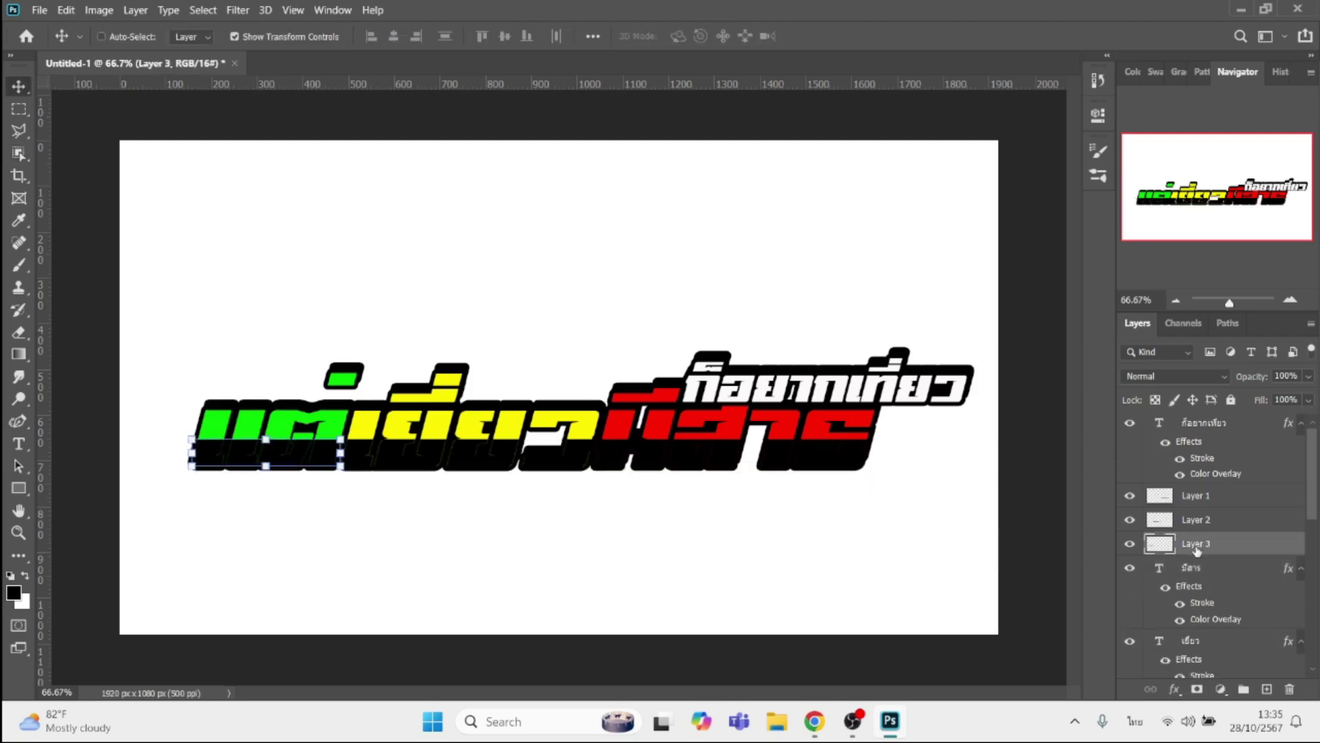
left_click(1175, 689)
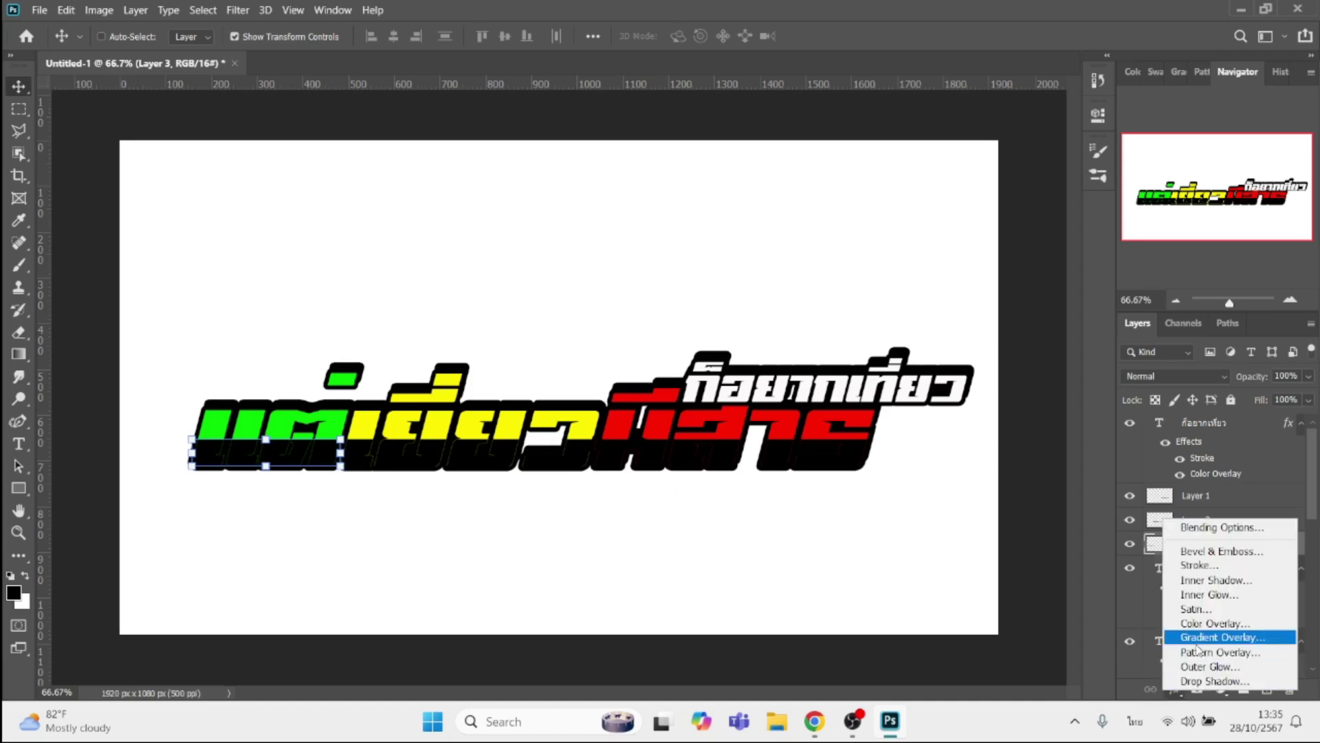
left_click(1203, 629)
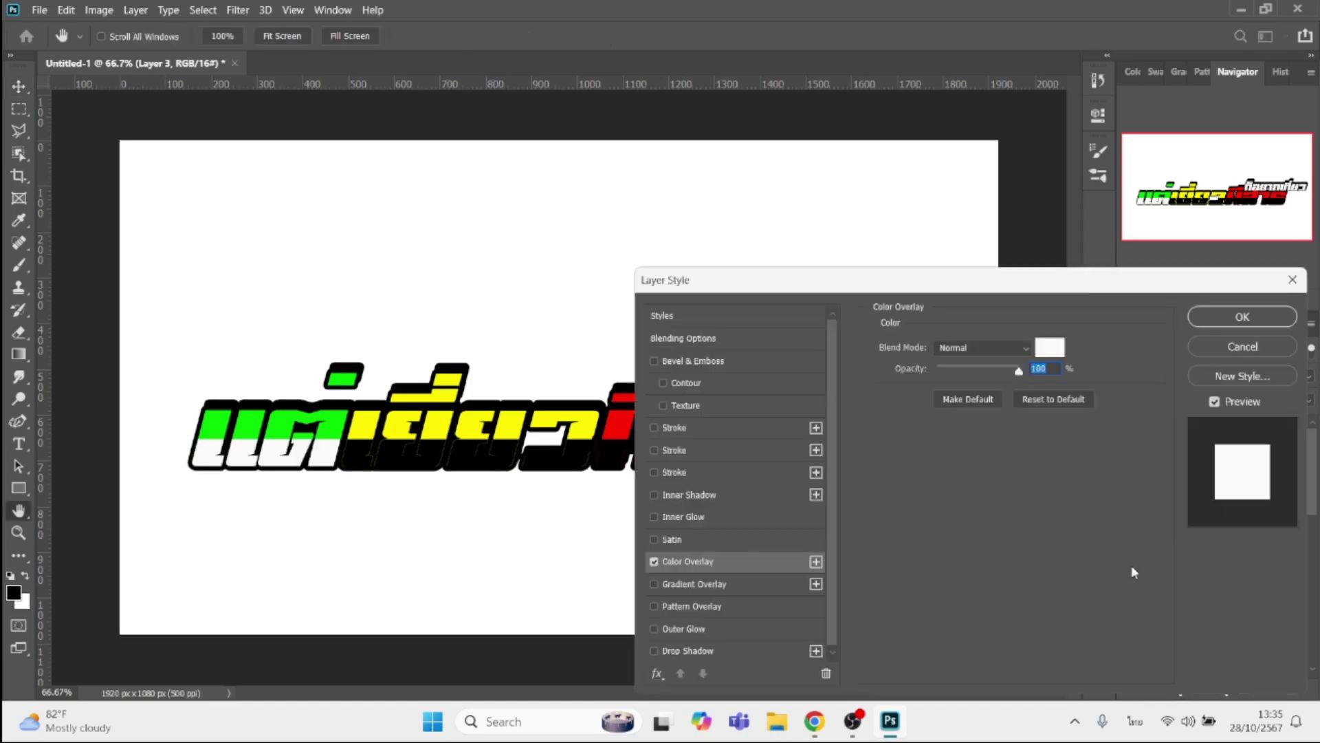
left_click(1050, 346)
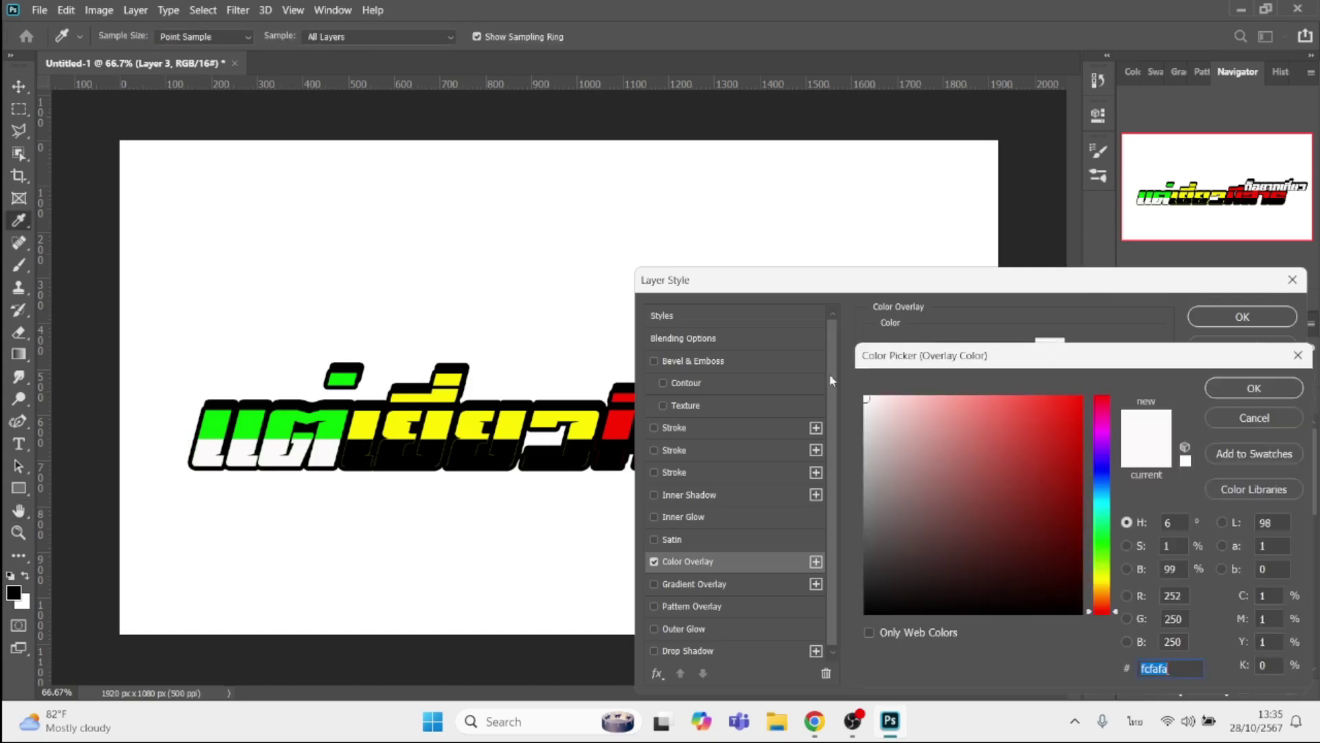
left_click(337, 420)
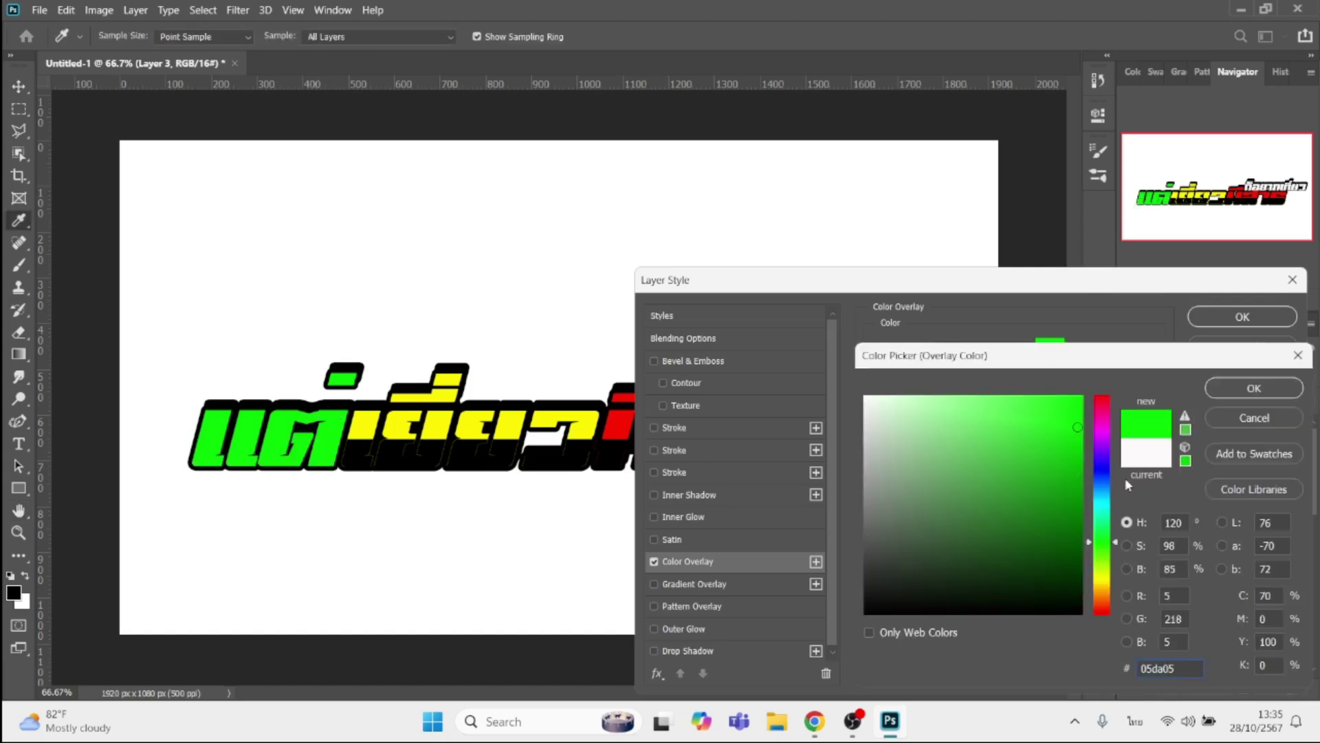
left_click(1081, 475)
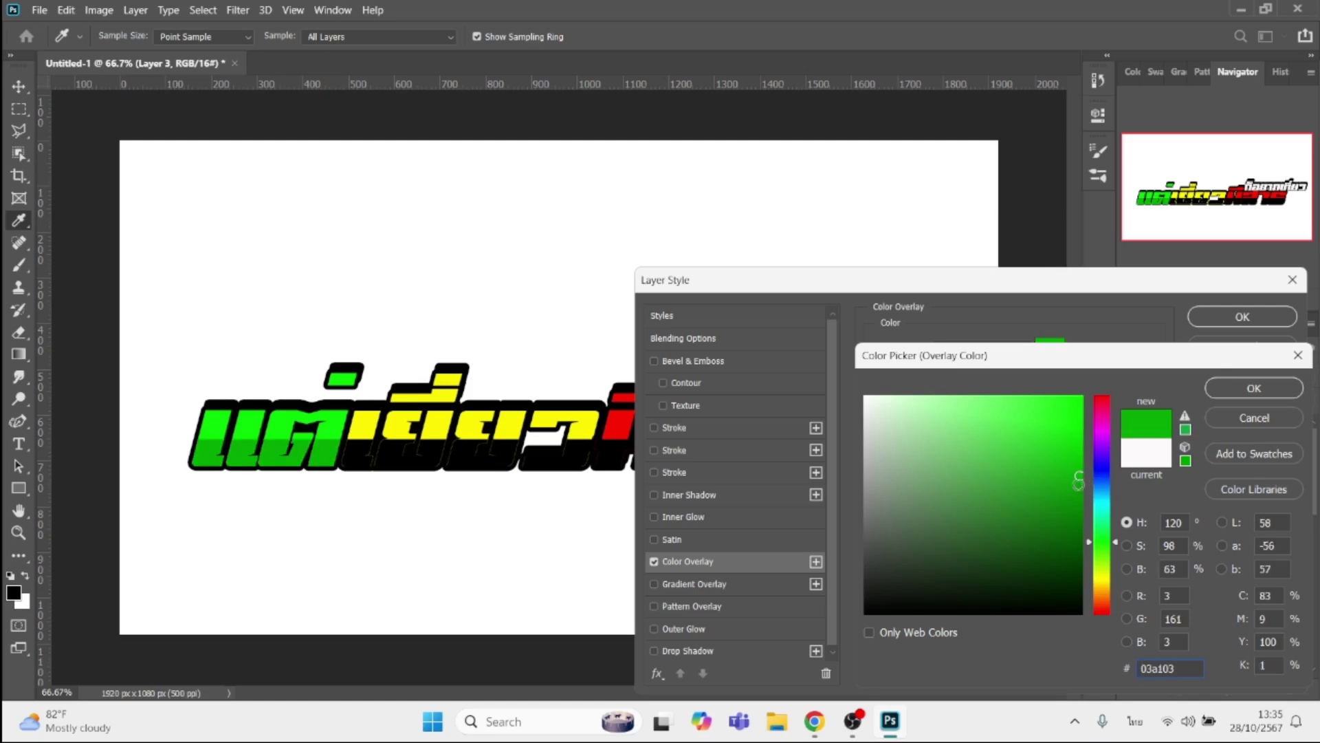
key("Return")
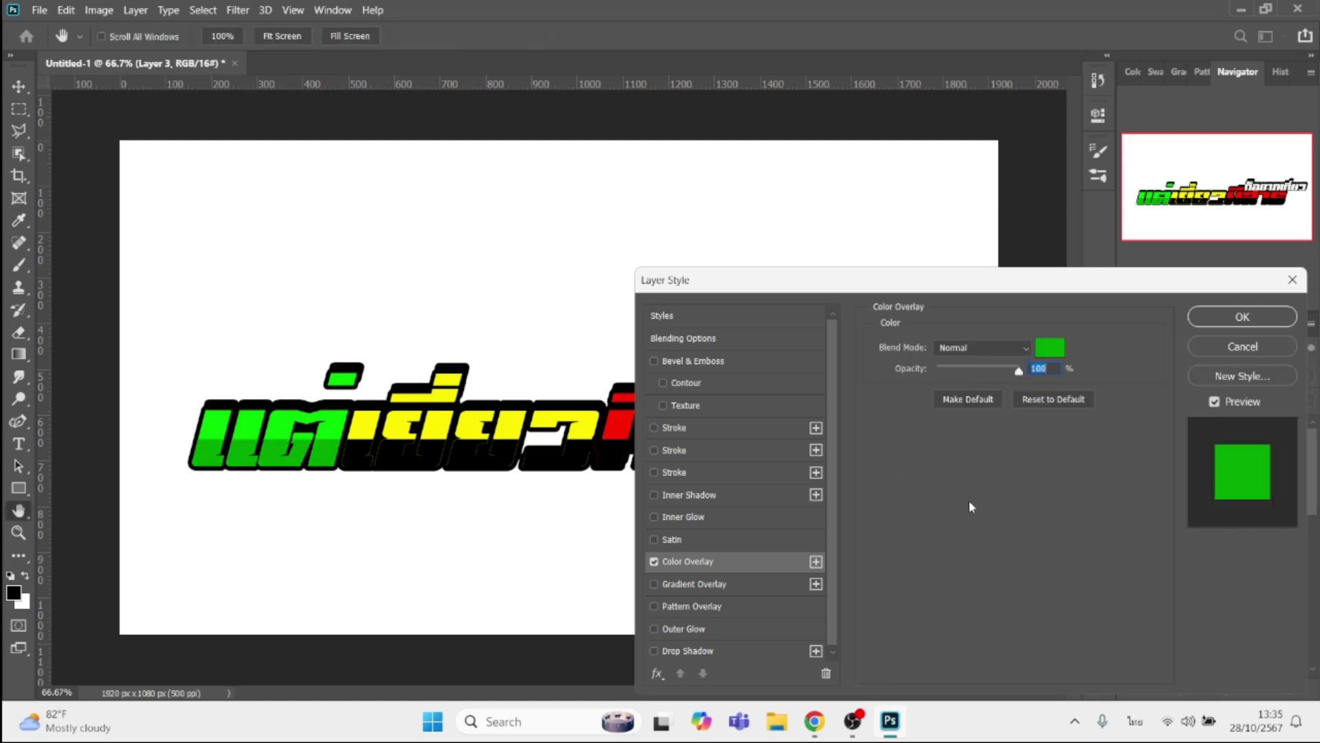
key("Return")
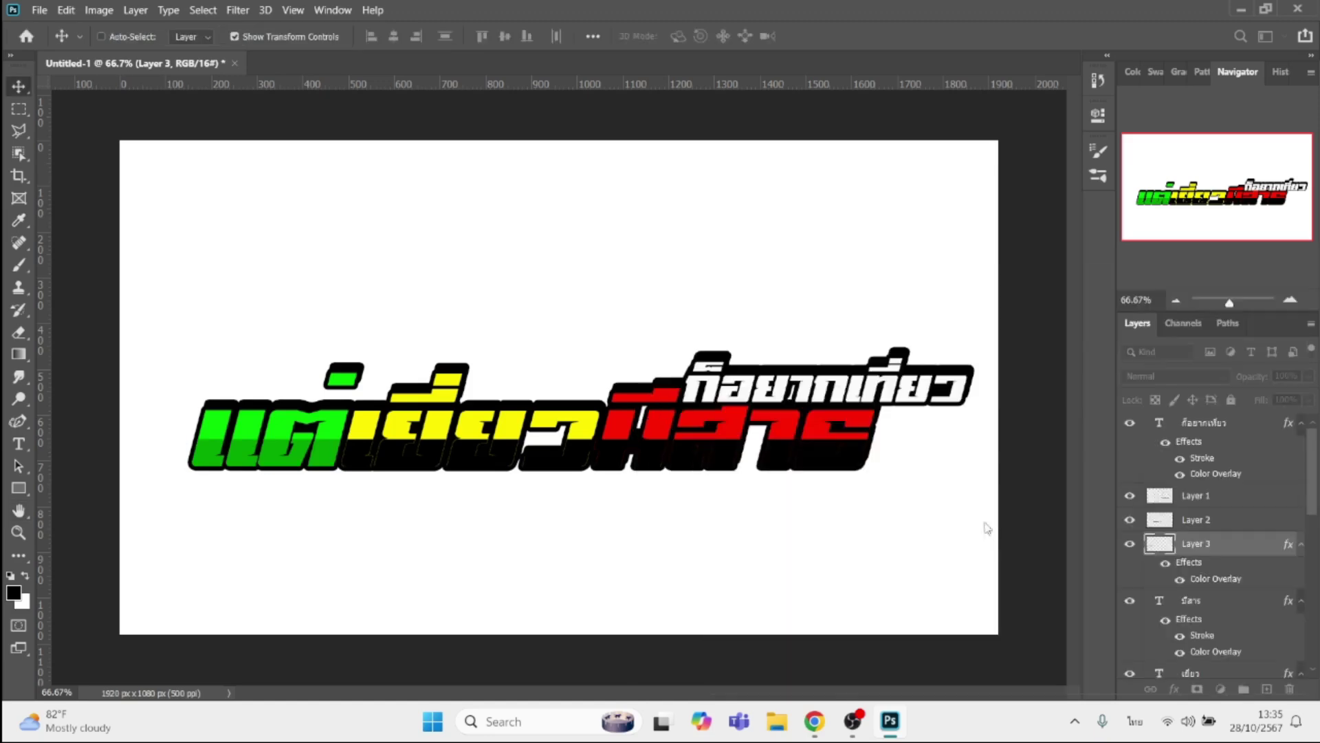
- Give Layer 2 under เยี่ยว an orange overlay, sampled from the yellow and hue-shifted to orange
left_click(1214, 526)
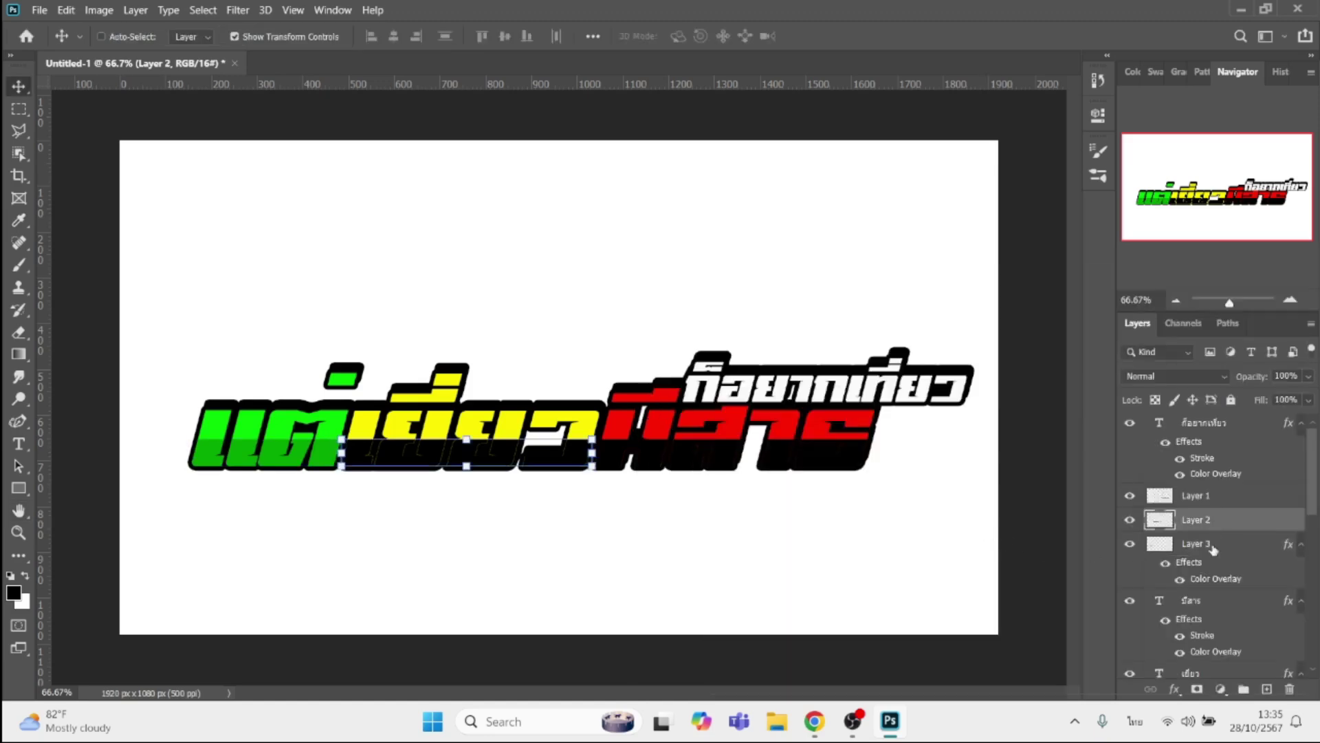
left_click(1175, 690)
left_click(1200, 631)
left_click(1050, 347)
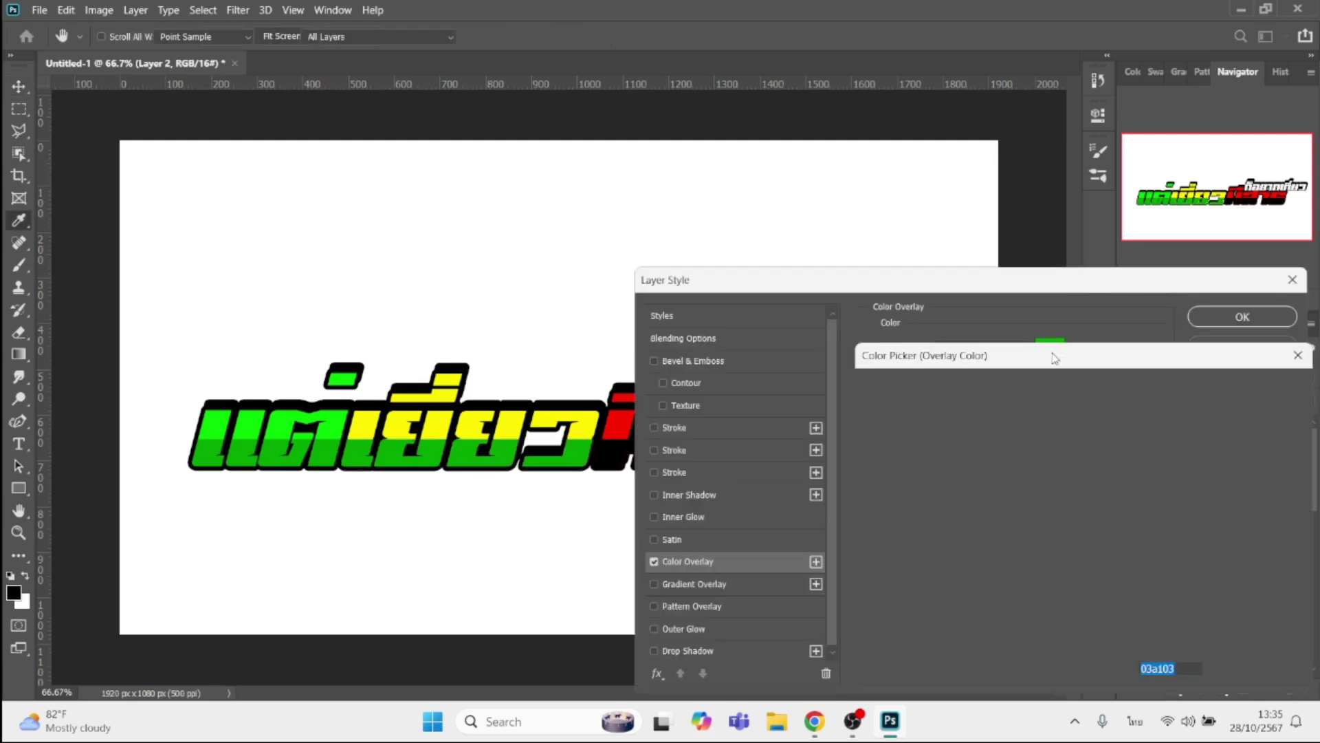
left_click(593, 411)
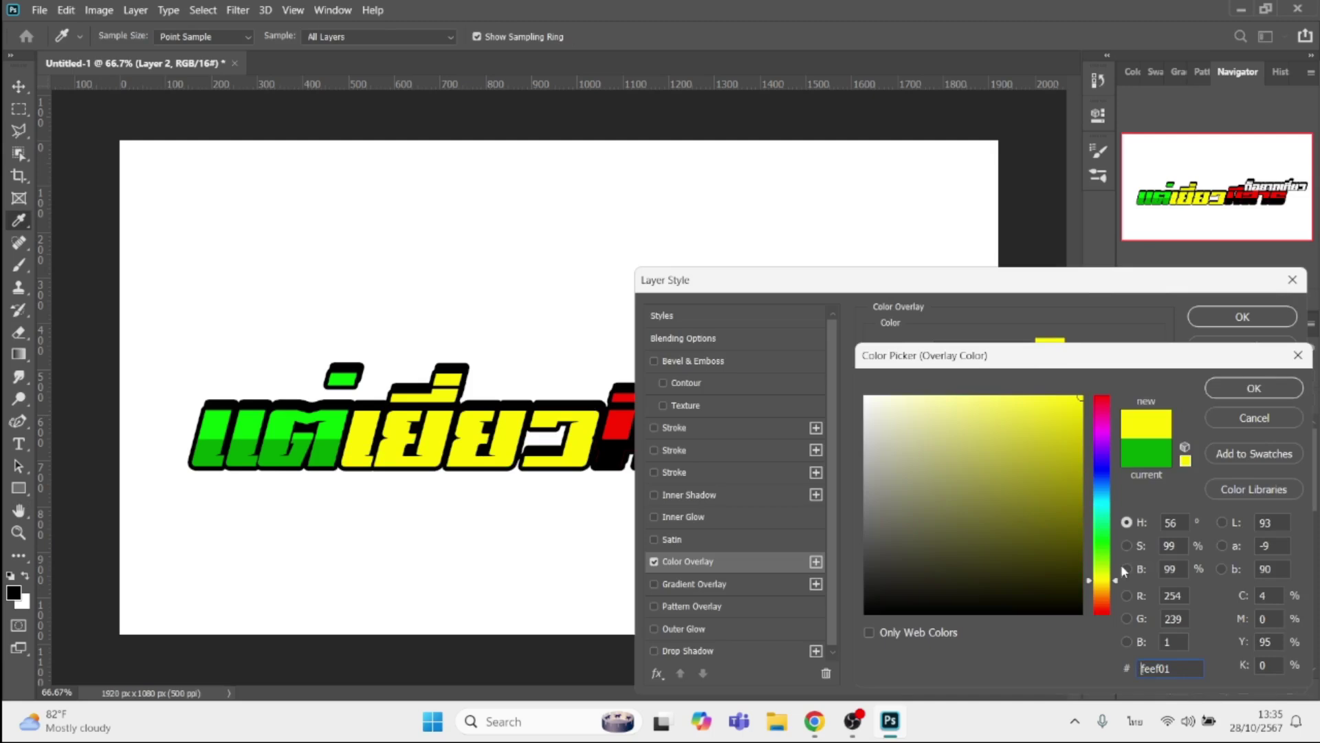
left_click(1106, 591)
key("Return")
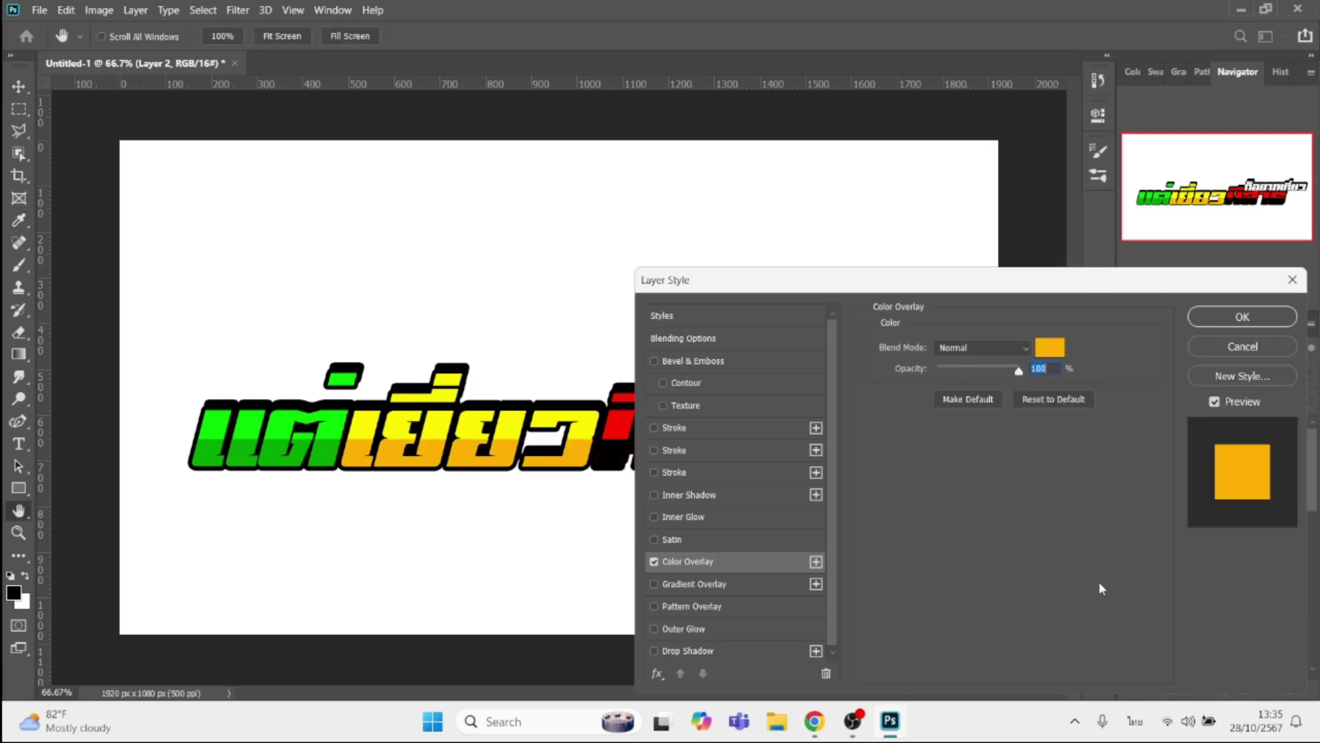
key("Return")
- Give Layer 1 under มีสาร a dark red b81301 overlay sampled from the red word
left_click(1219, 502)
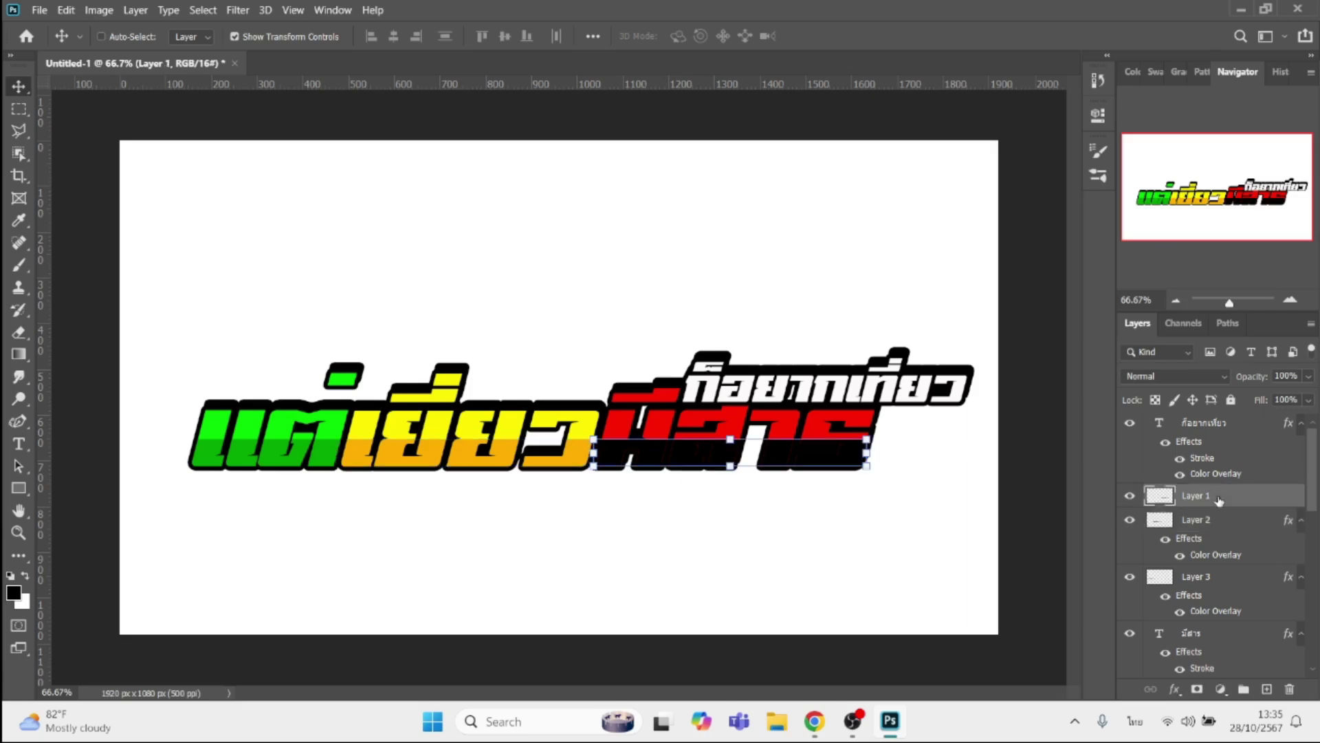
left_click(1175, 688)
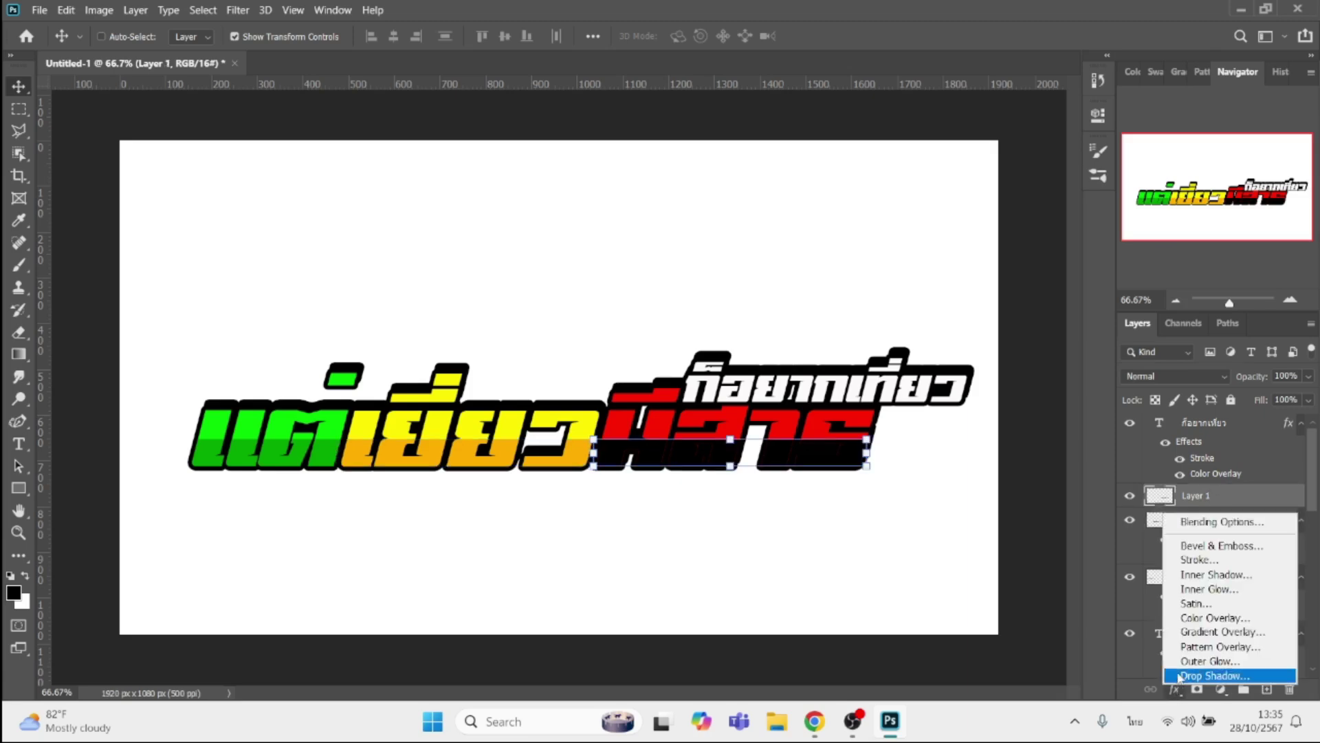
left_click(1196, 617)
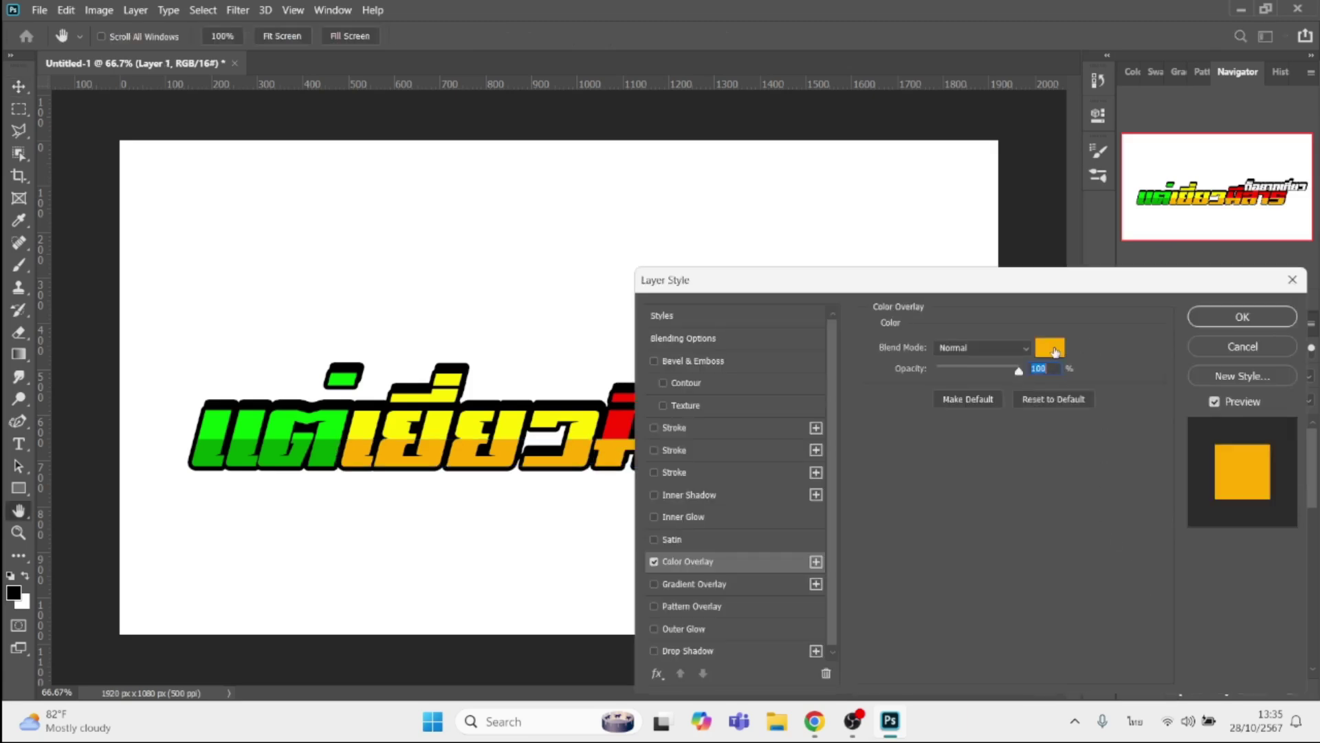
left_click(1056, 351)
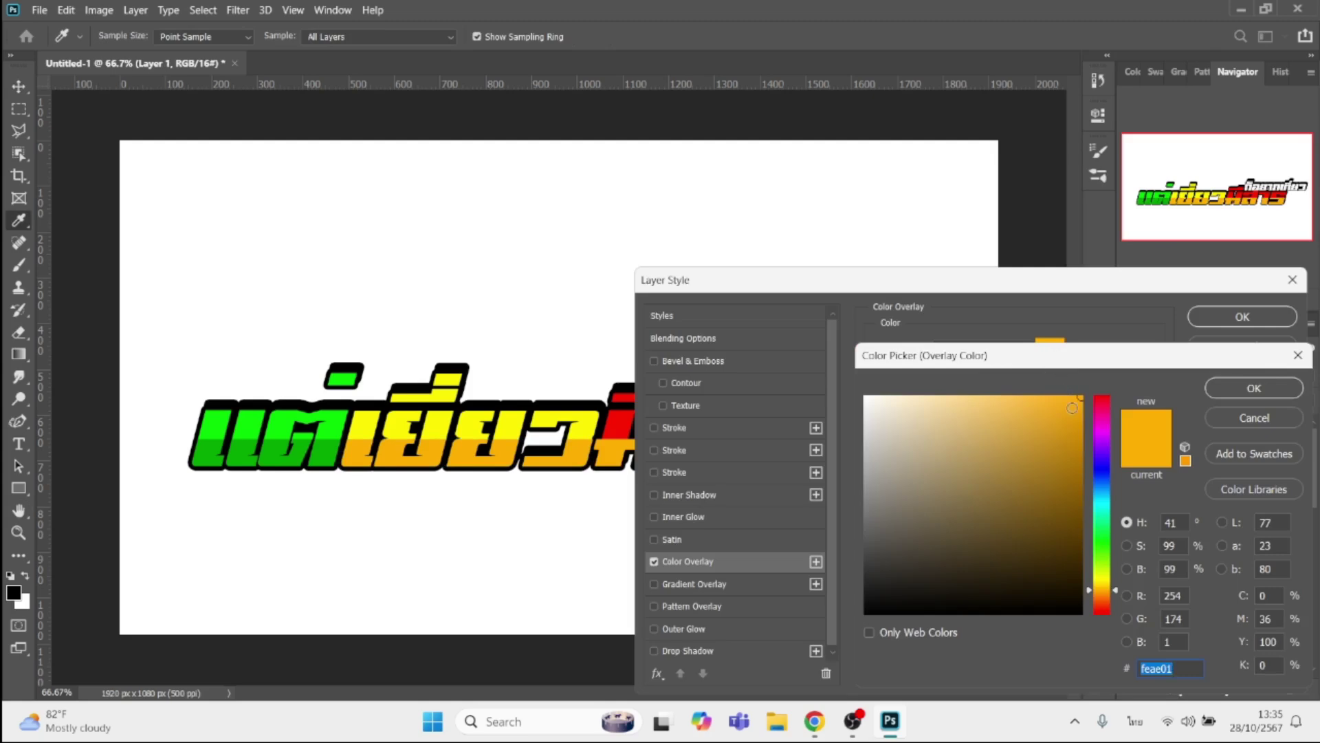
left_click(619, 417)
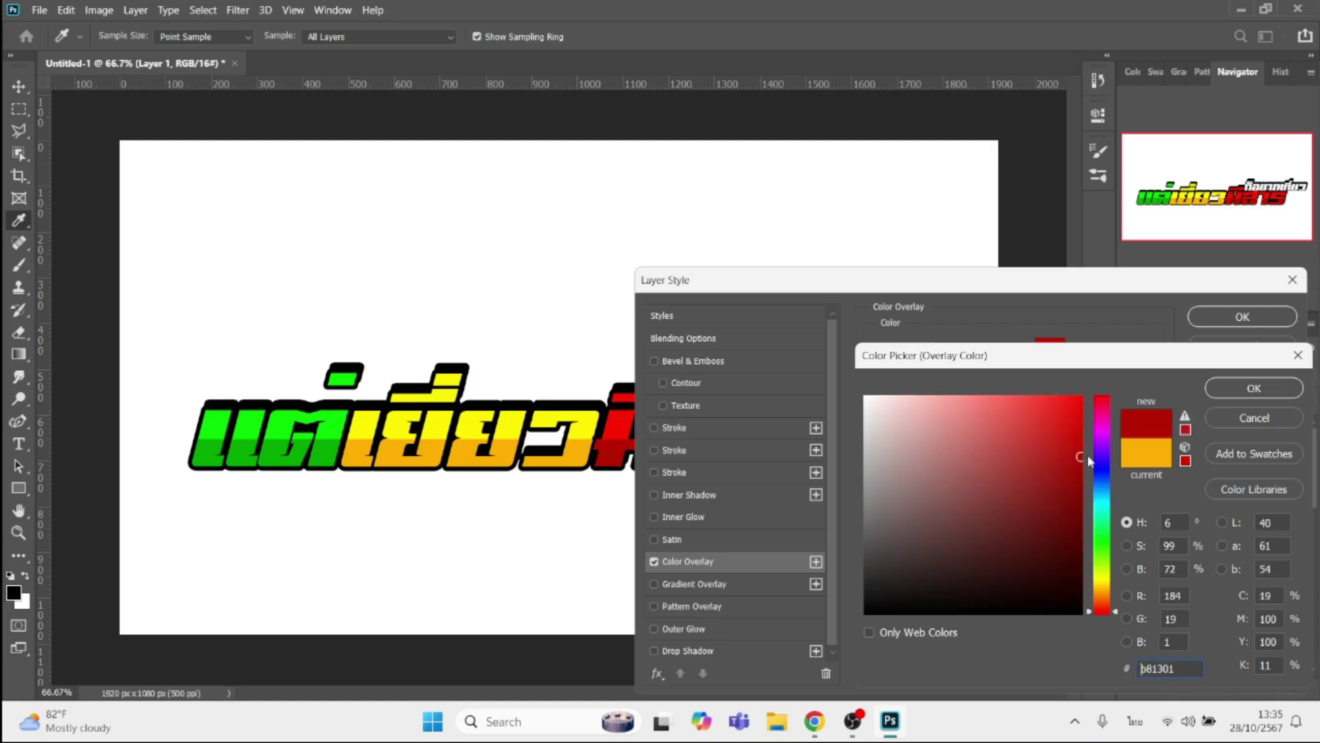
key("Return")
key("Return")
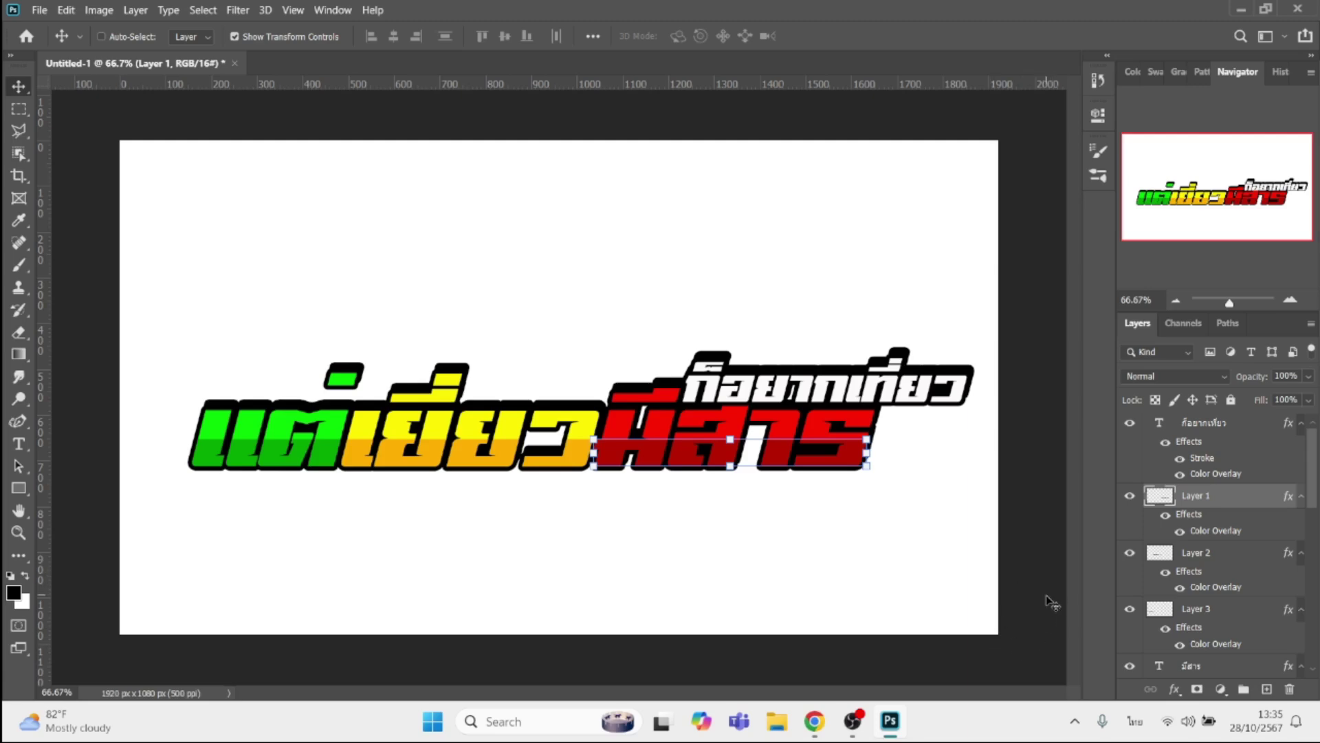
scroll(1237, 568, "down", 3)
scroll(1217, 581, "down", 3)
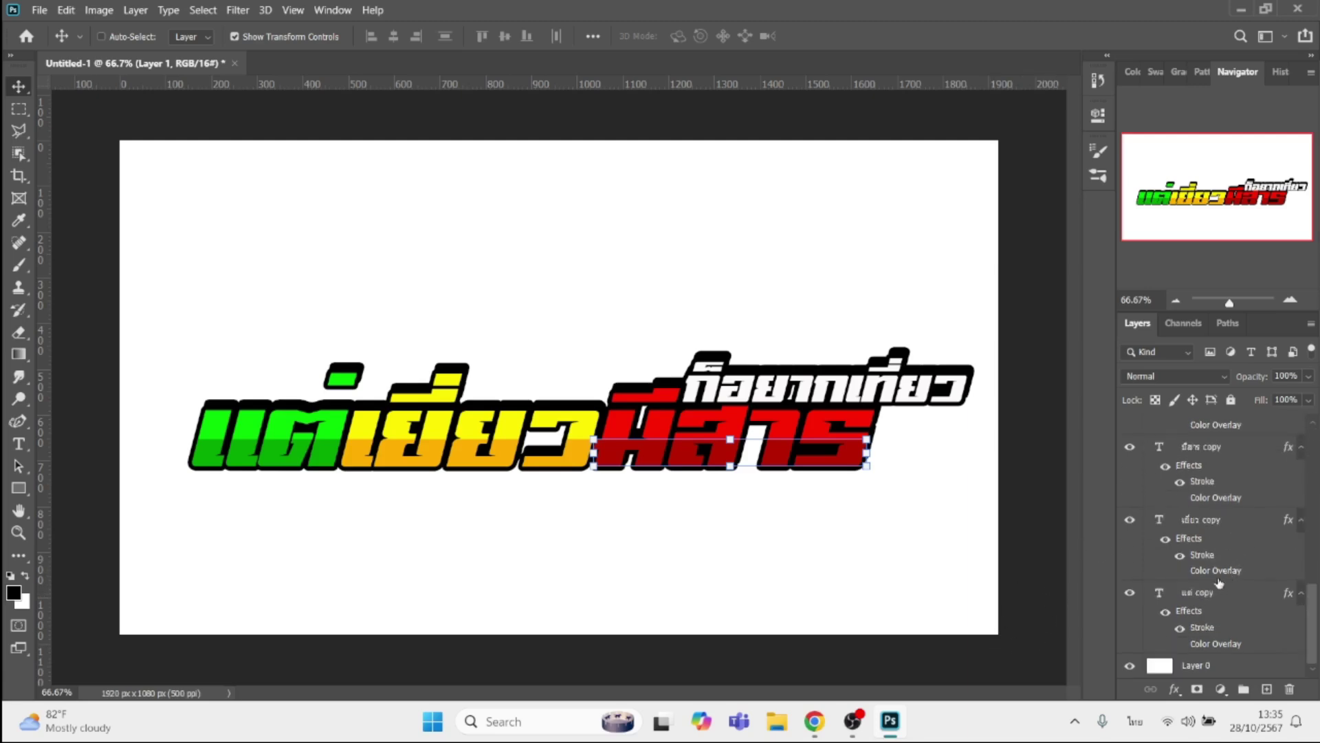
- Locate and select the ยืนเยี่ยว mascot image in the รูปภาพ artwork folder on New Volume (D:)
left_click(779, 722)
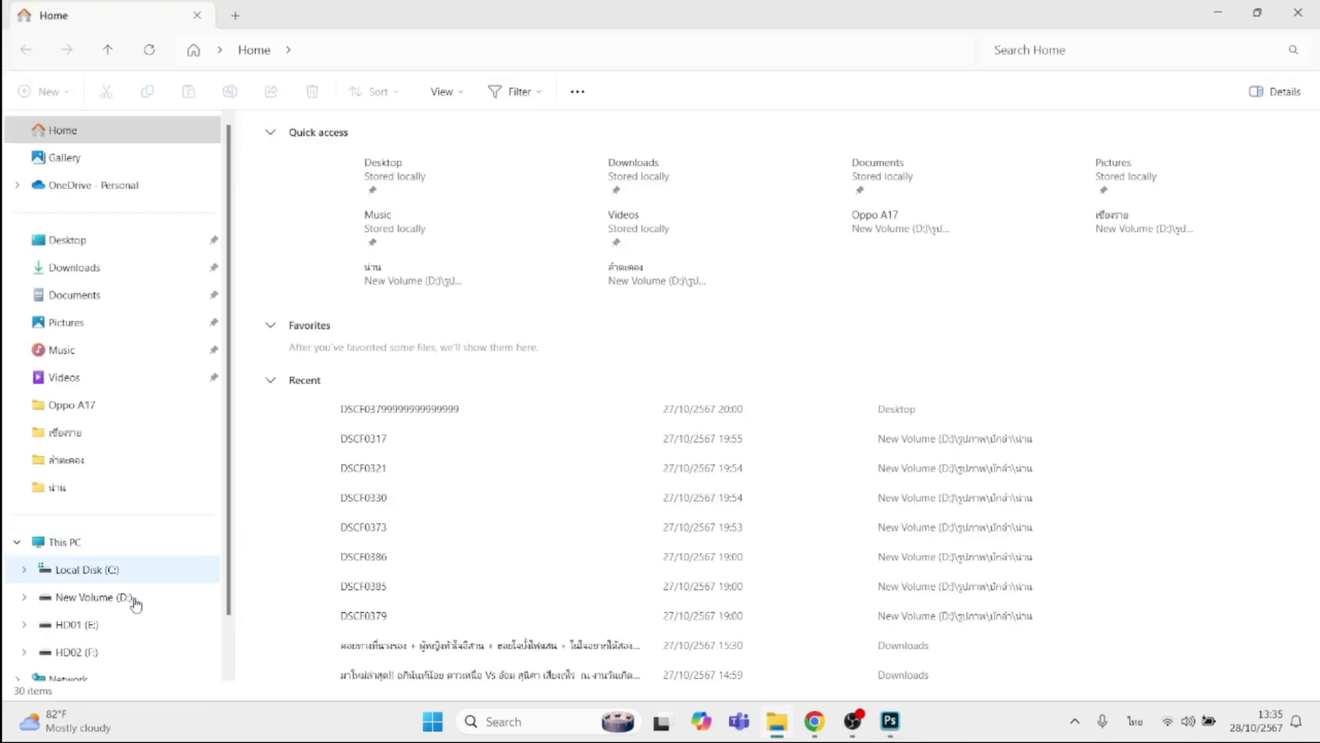
left_click(118, 598)
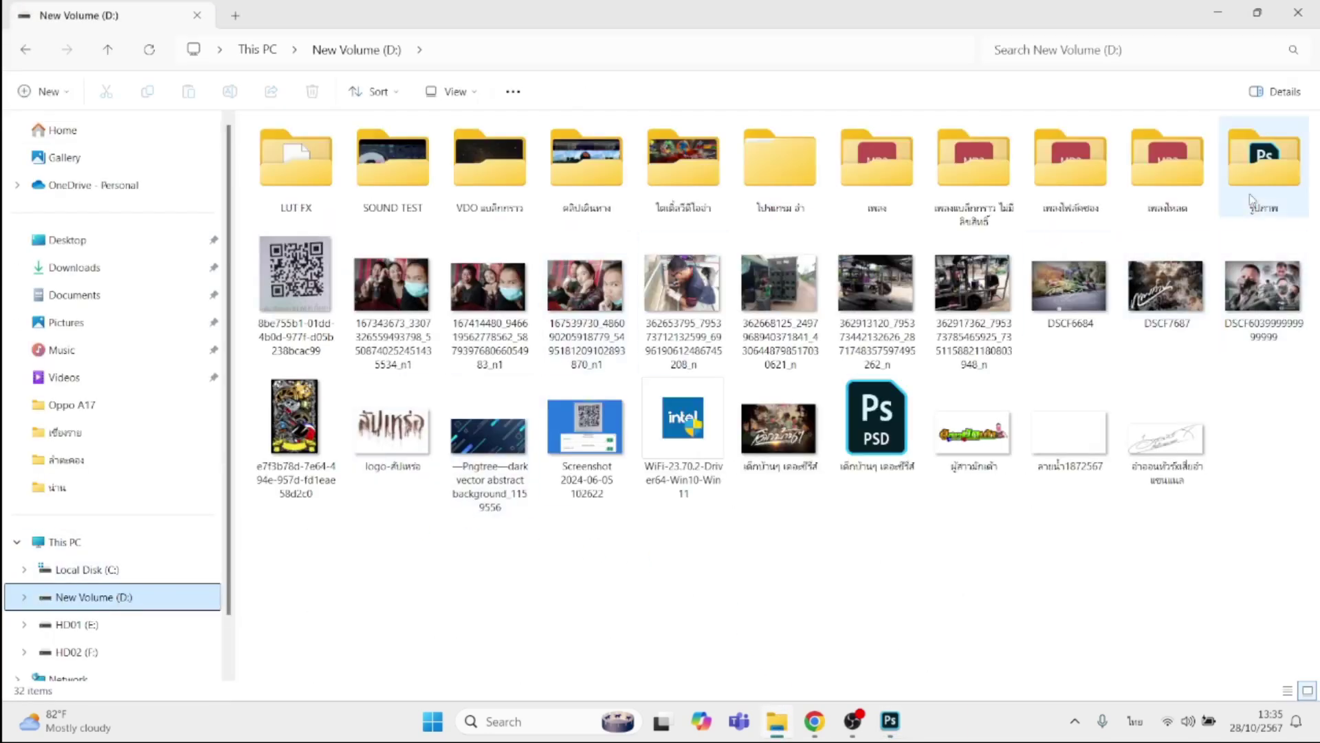
double_click(1252, 198)
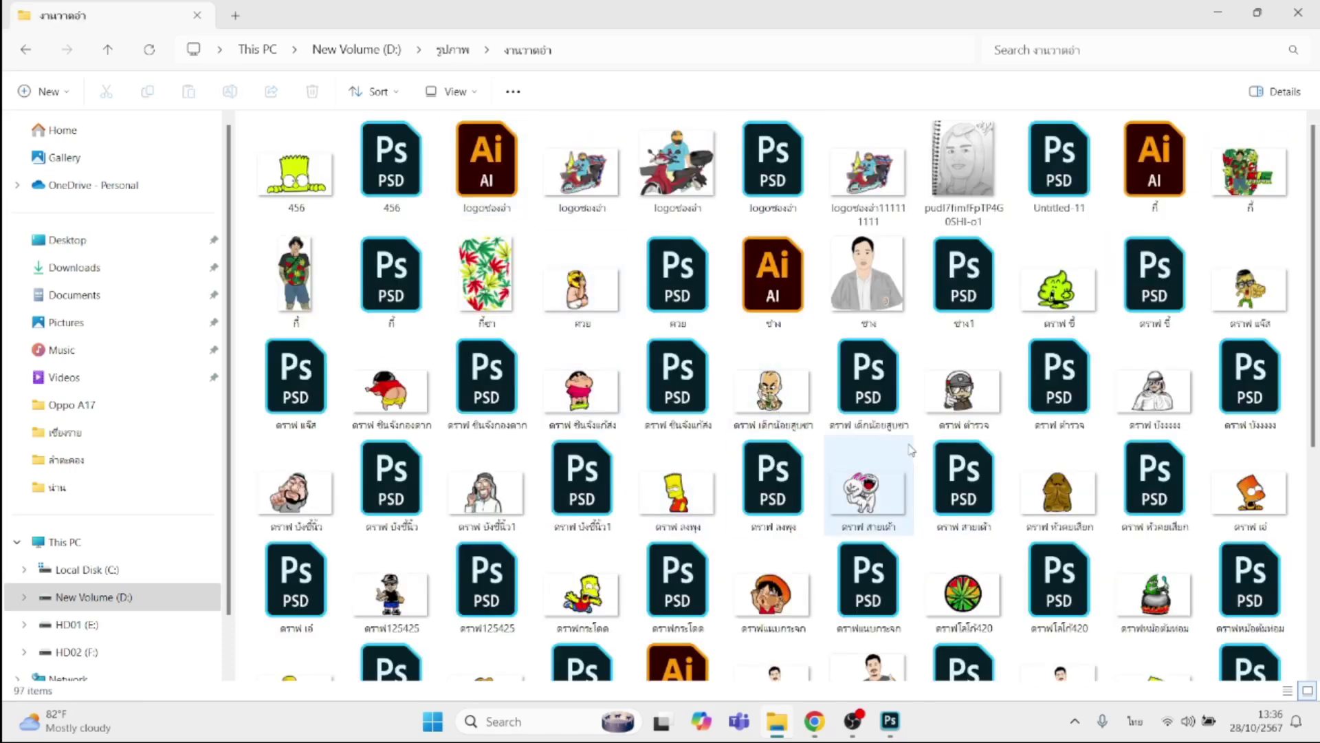
scroll(806, 503, "down", 3)
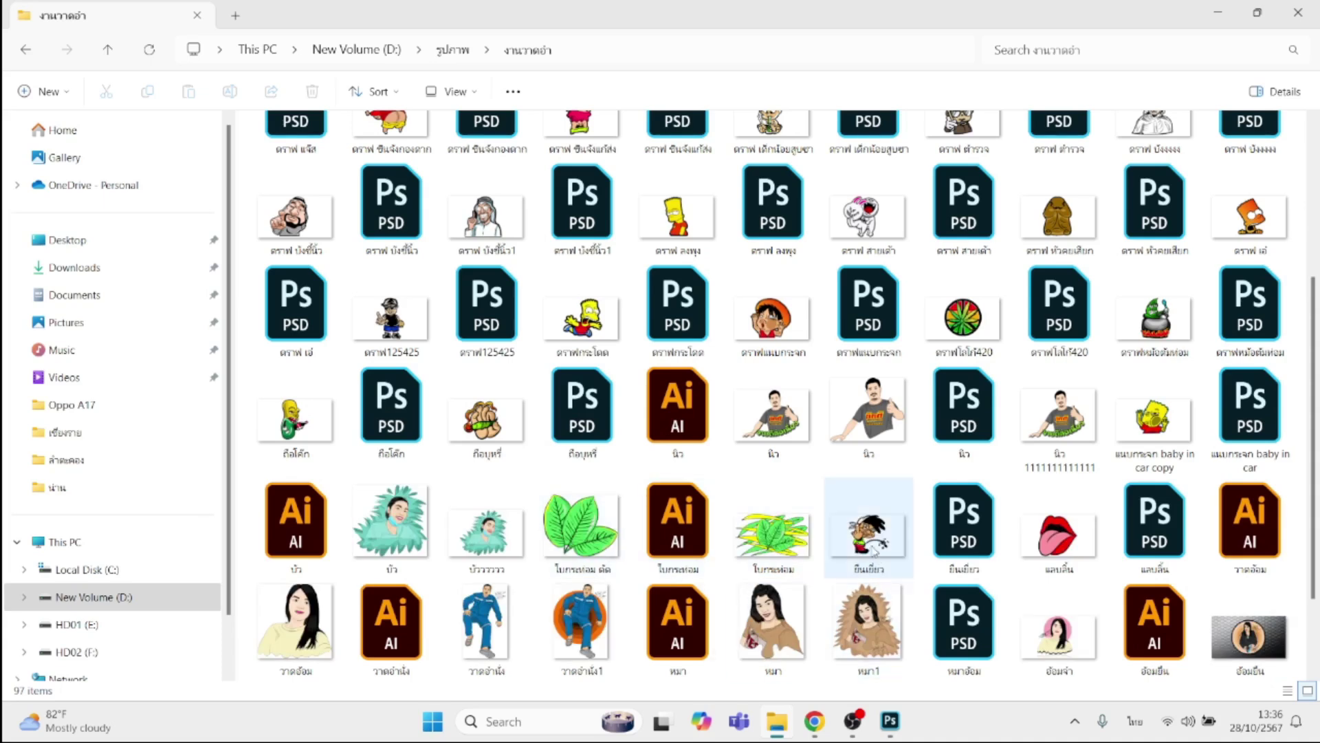
left_click(872, 550)
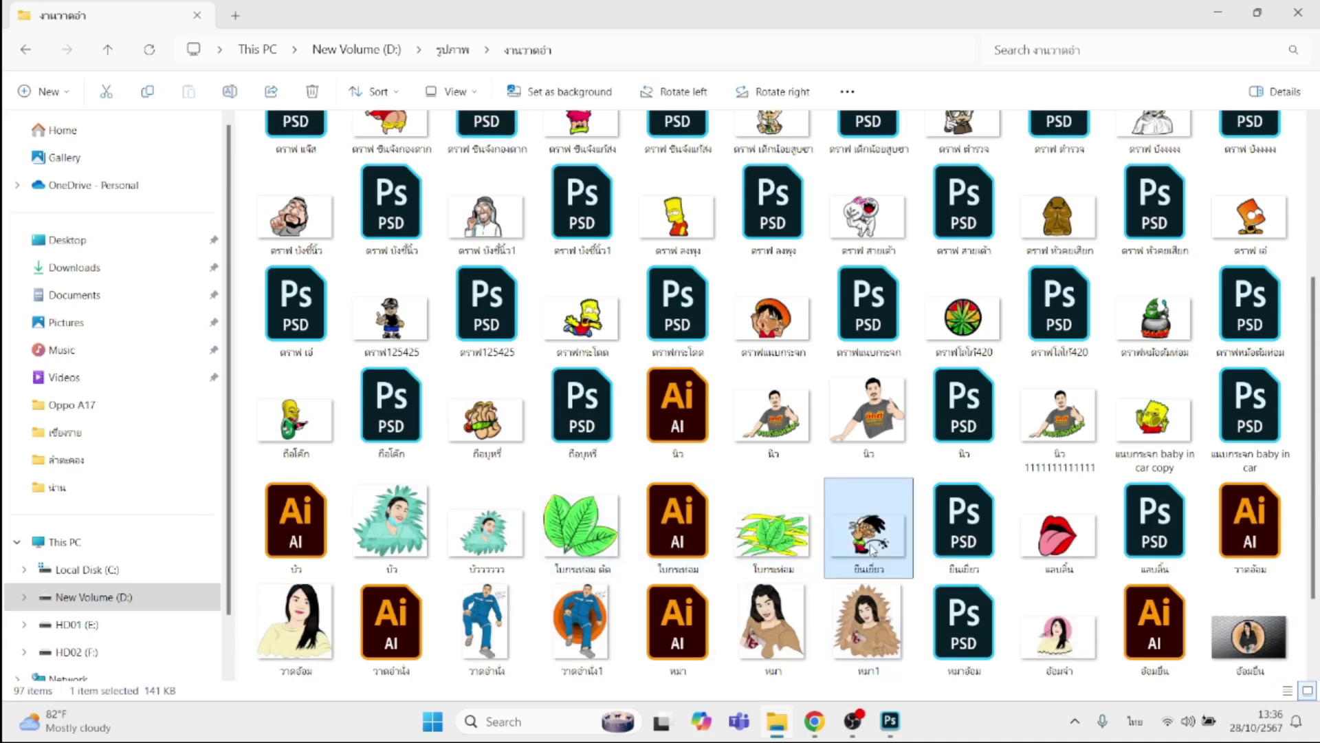
- Place the ยืนเยี่ยว mascot into the logo, shrunk to about 5%, at the slogan's left end
mouse_move(872, 550)
left_mouse_down()
mouse_move(847, 622)
mouse_move(852, 536)
left_mouse_up()
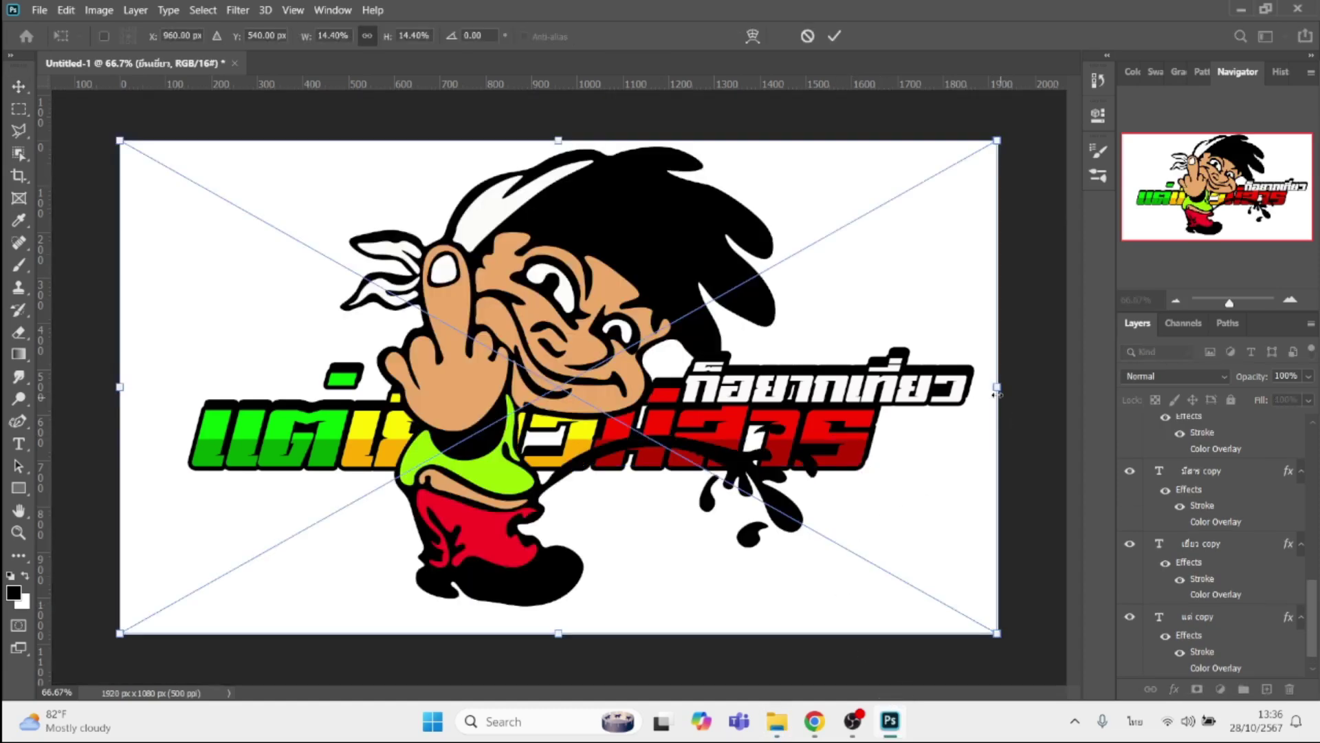
left_click_drag(997, 387, 442, 387)
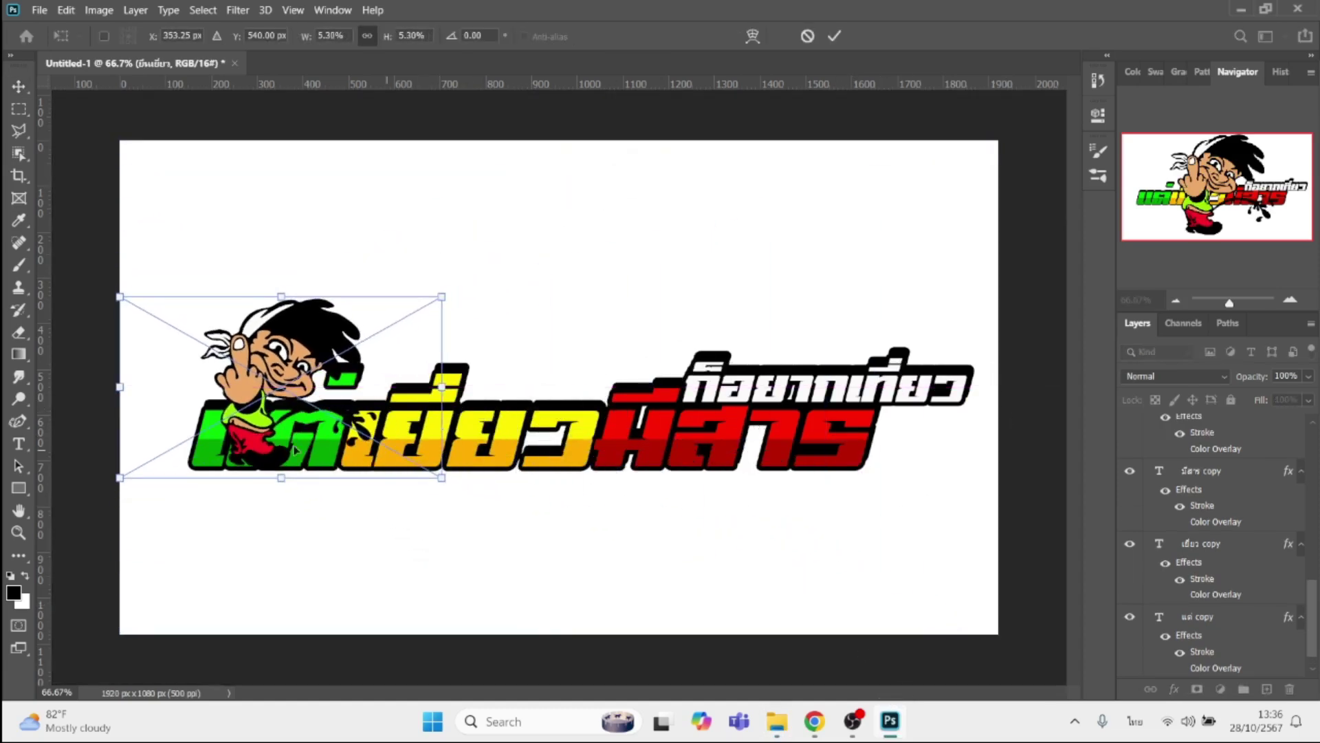
left_click_drag(261, 439, 925, 454)
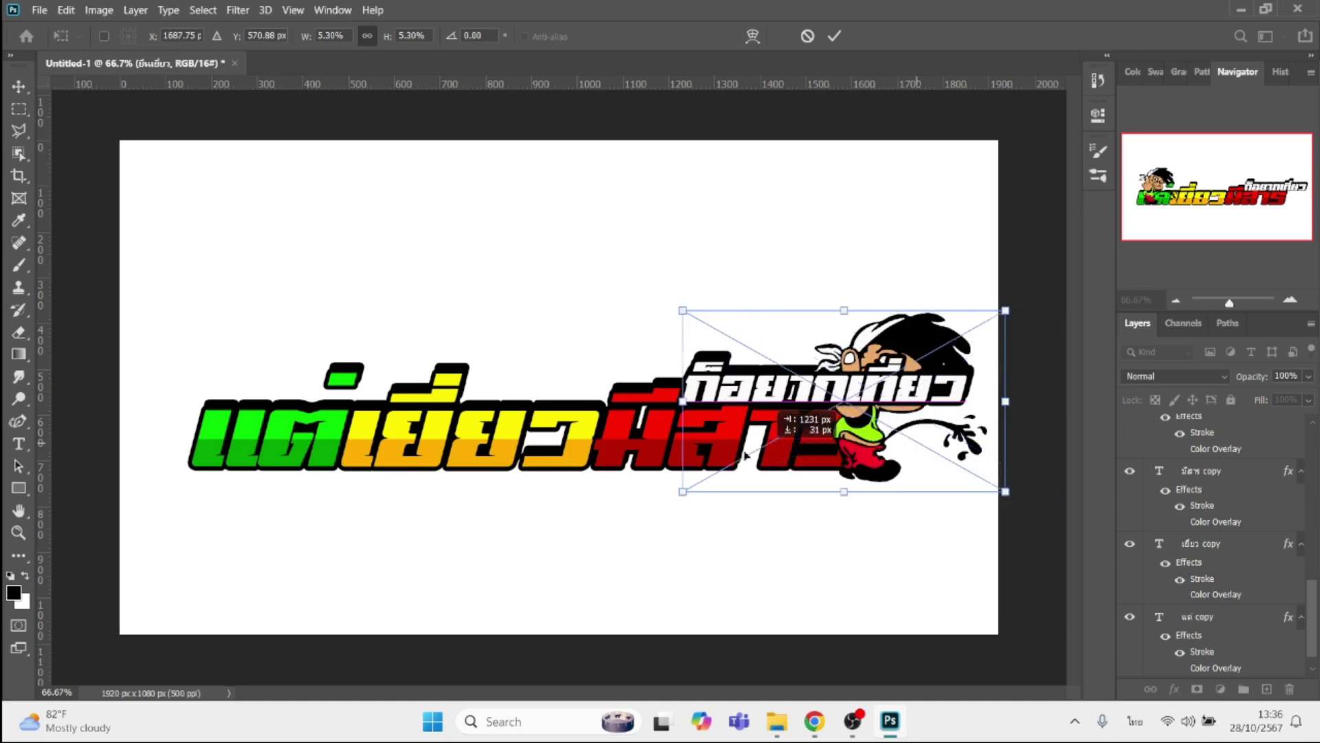
mouse_move(925, 454)
left_mouse_down()
mouse_move(153, 459)
mouse_move(176, 420)
left_mouse_up()
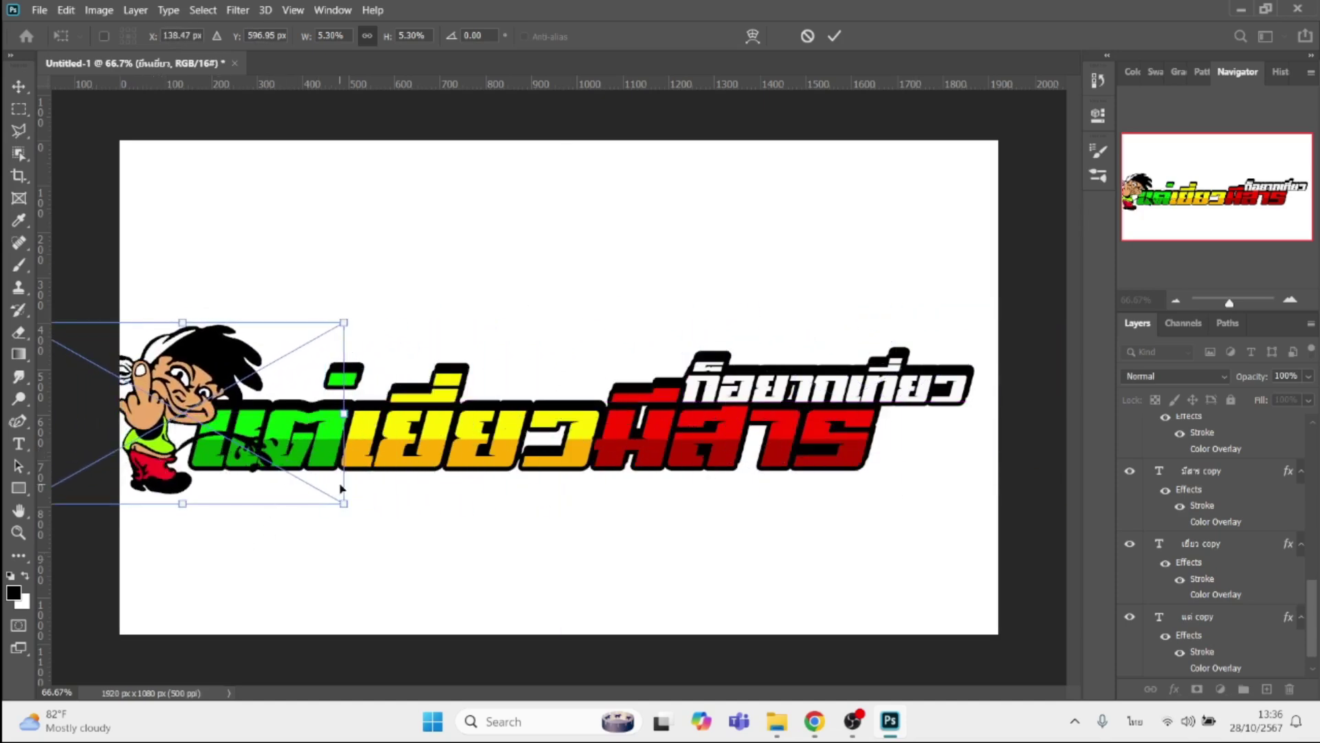
key("Return")
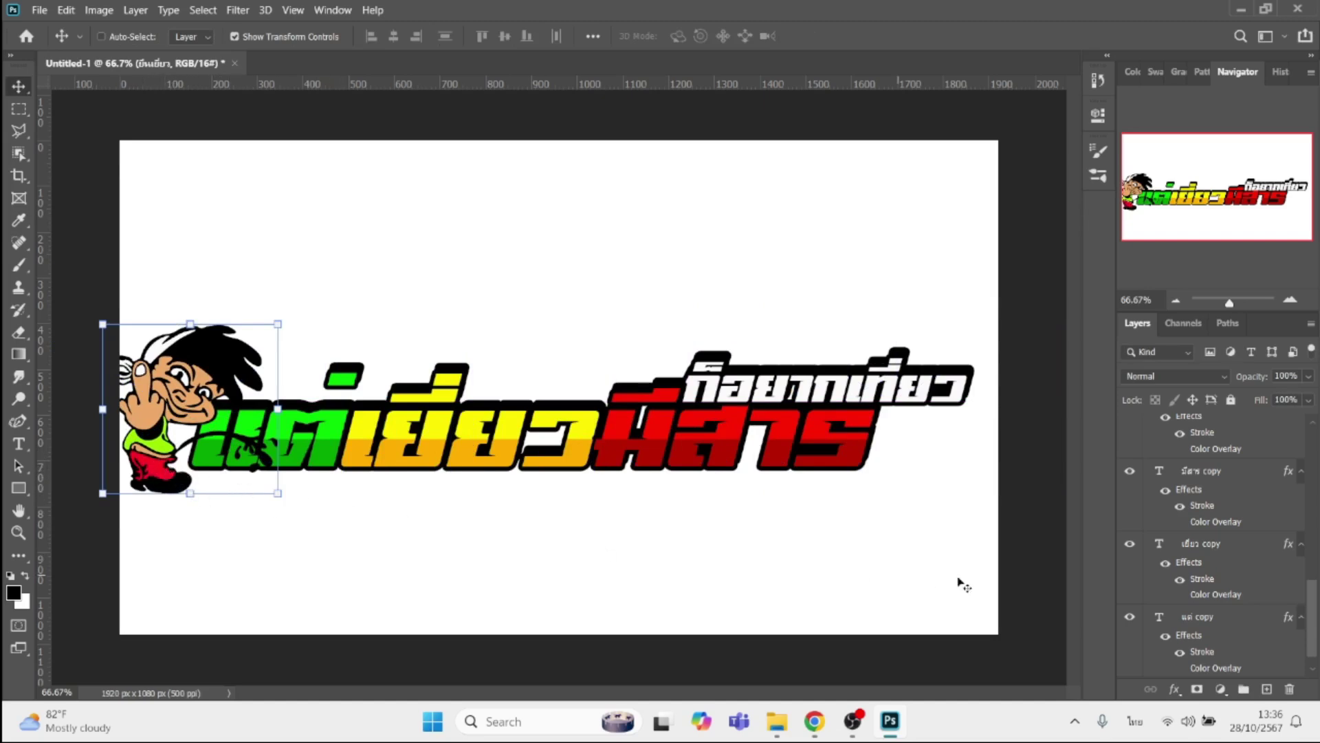
- Select all the logo layers, from แต่ copy up through the mascot
scroll(1270, 605, "down", 1)
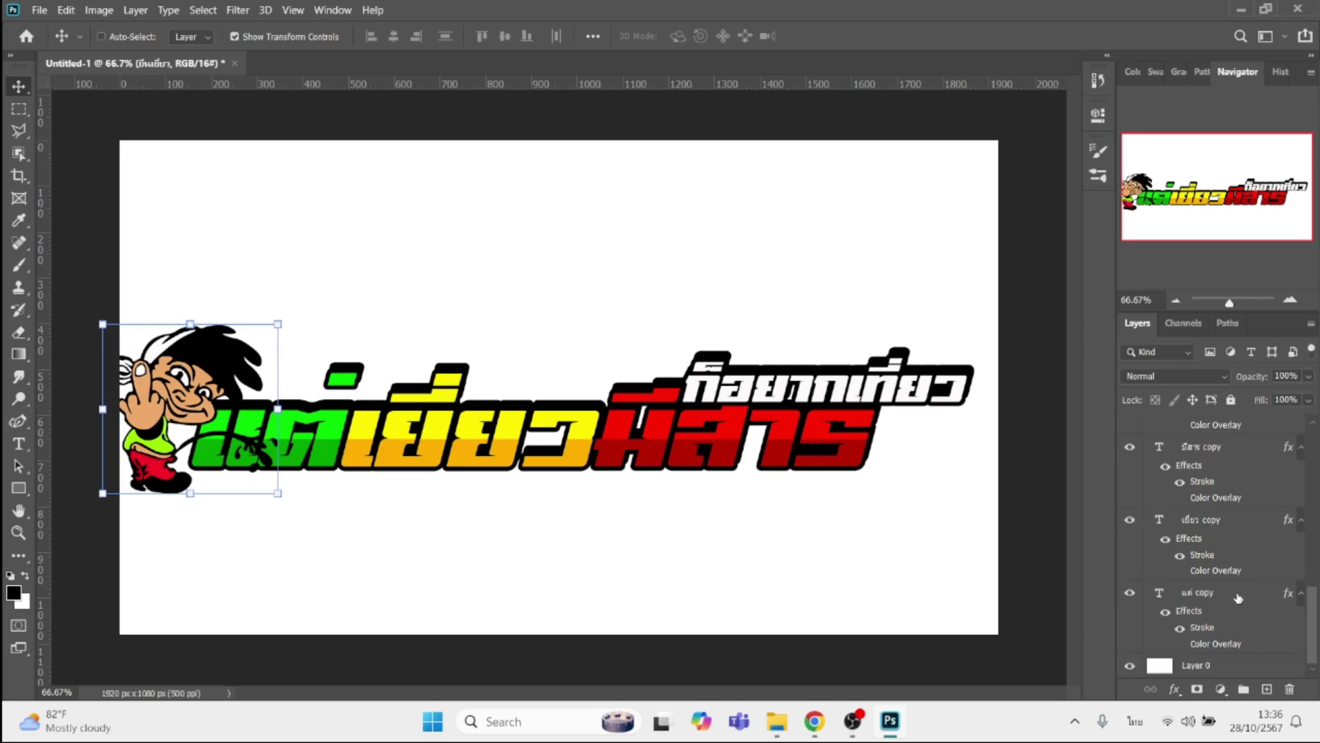
left_click(1233, 604)
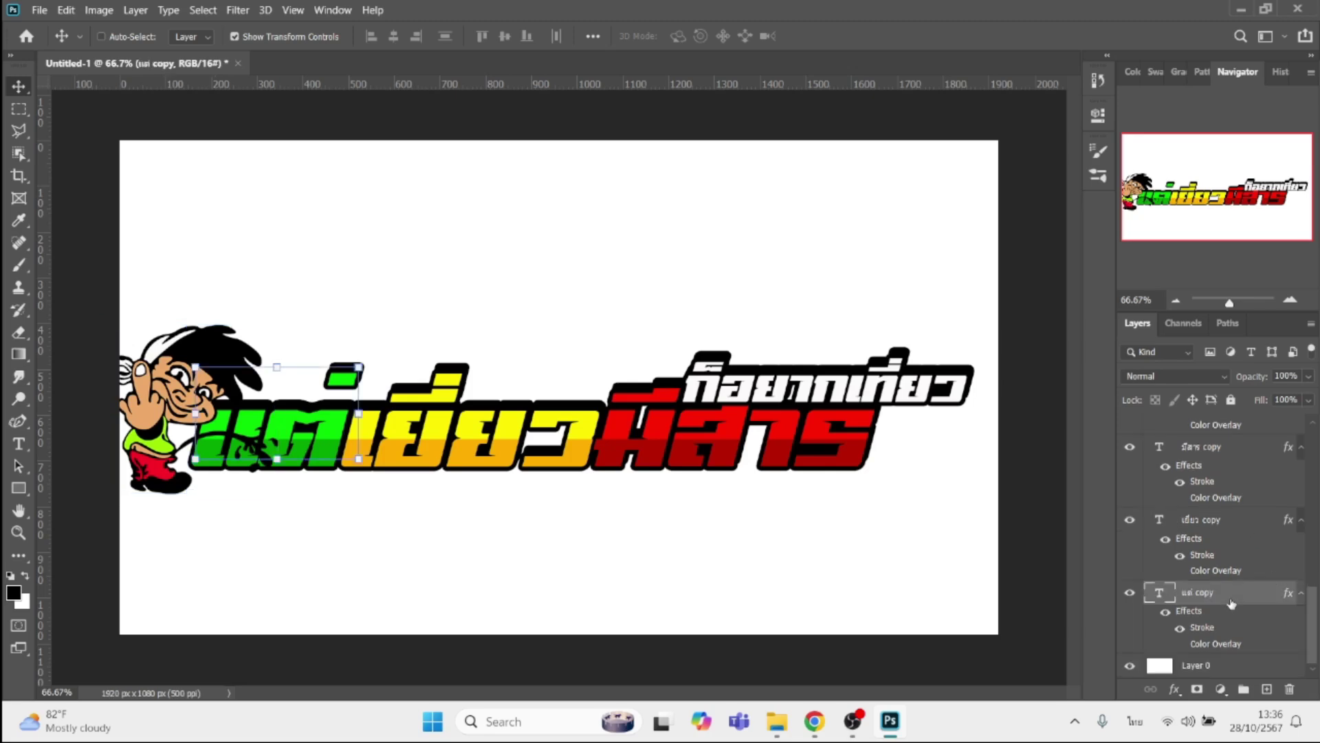
scroll(1211, 536, "up", 5)
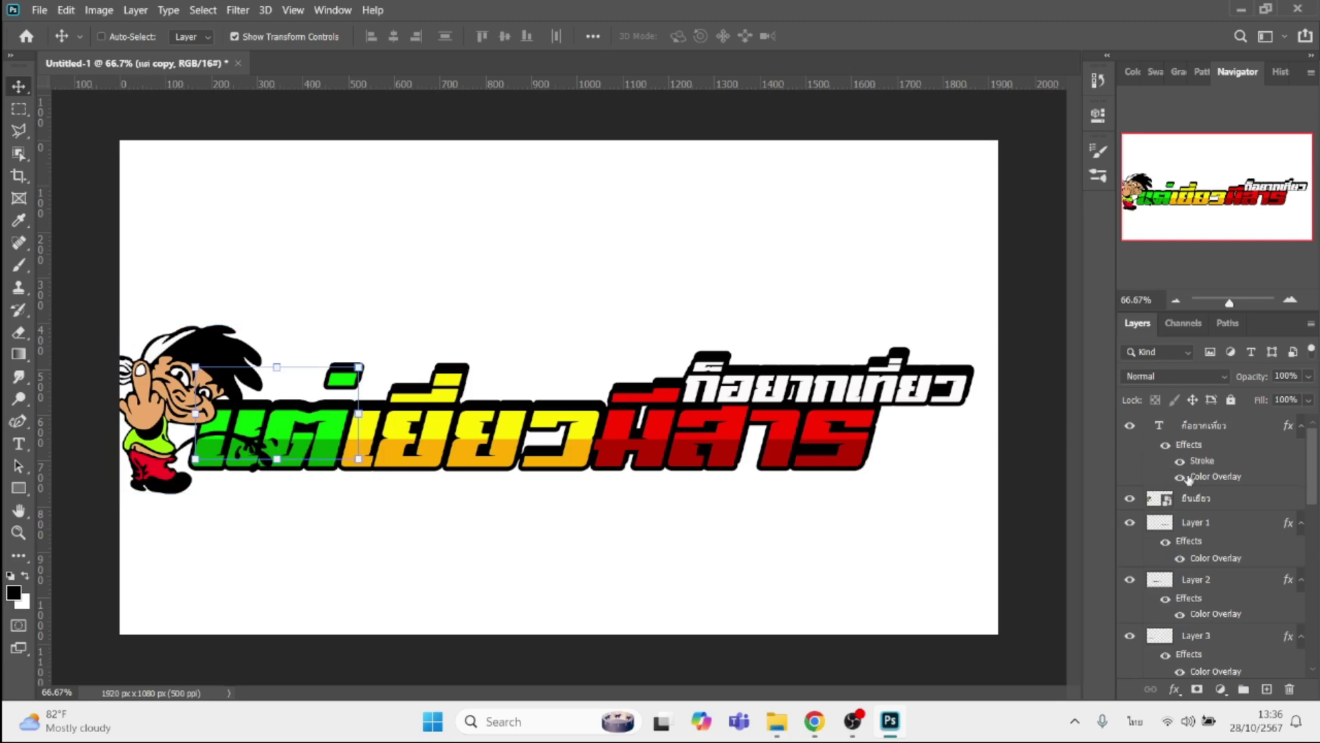
left_click(1221, 430, "shift")
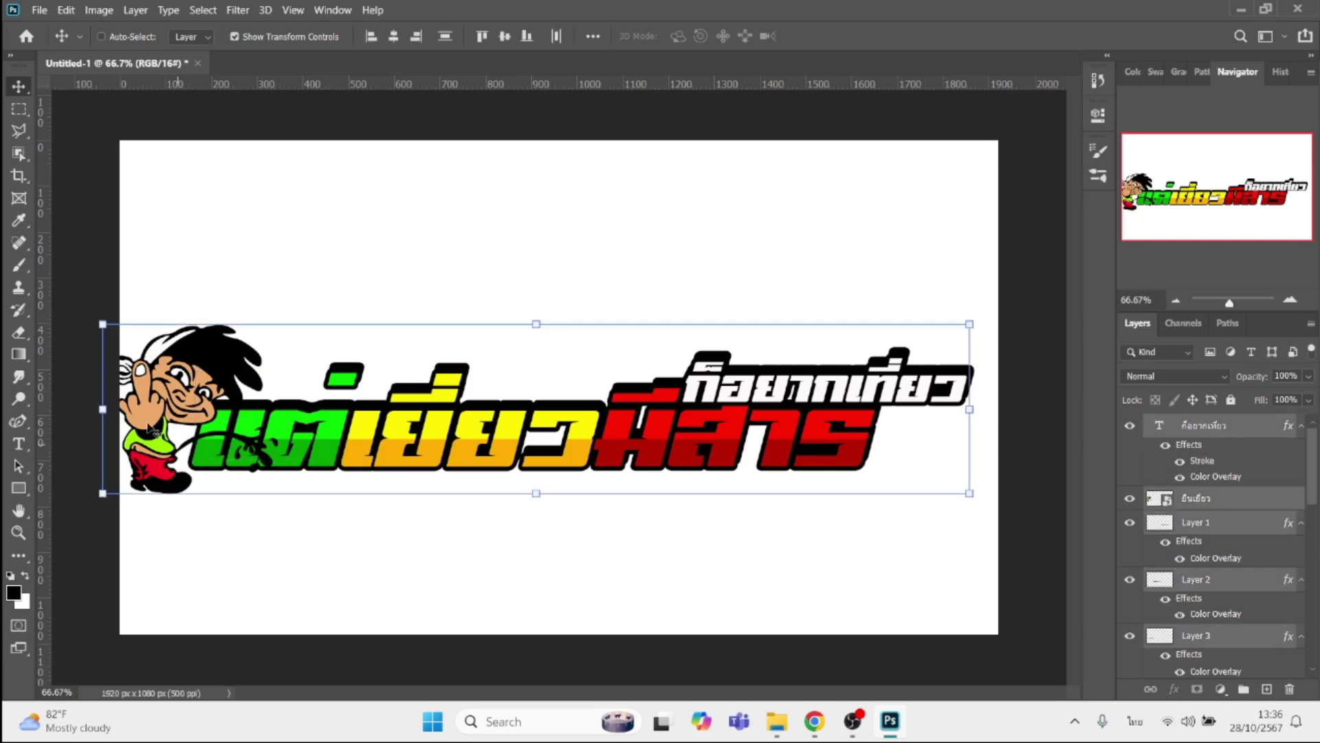
- Narrow the whole logo to about 94.6% and gather its layers into Group 1
left_click_drag(101, 411, 150, 421)
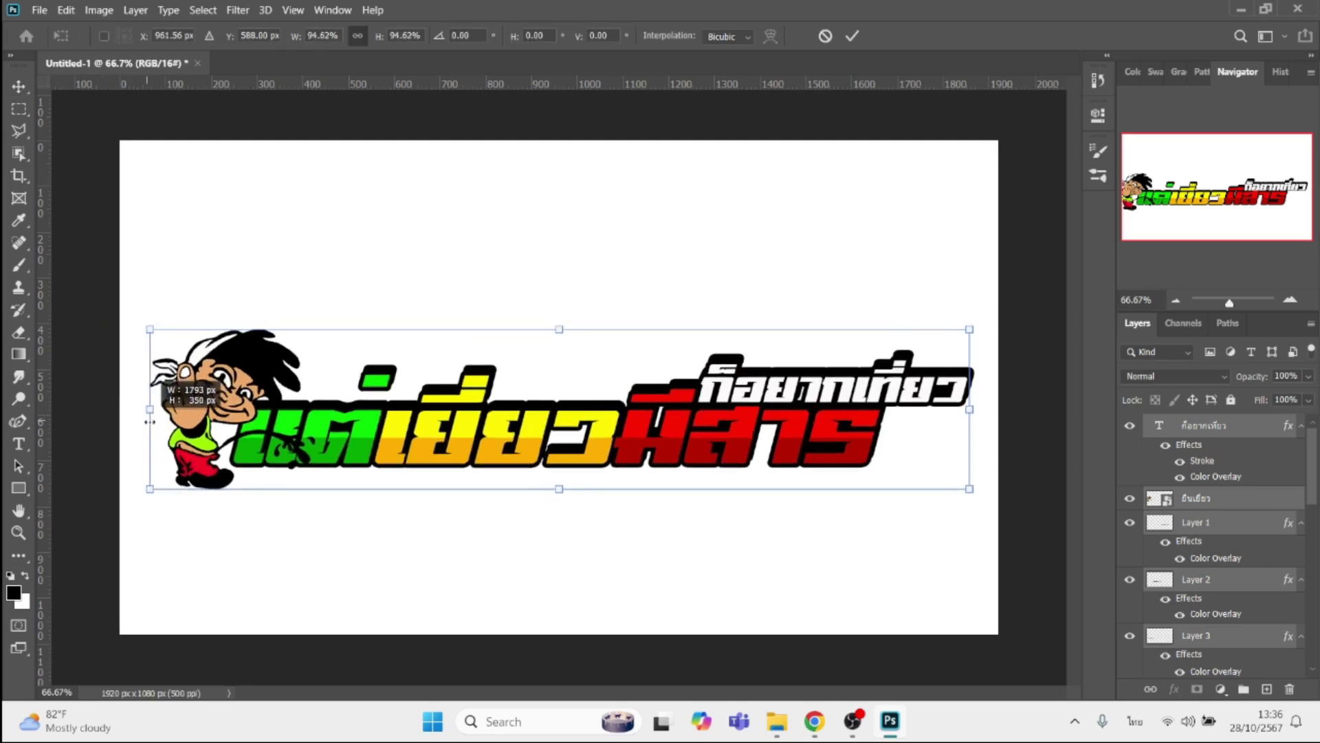
key("Return")
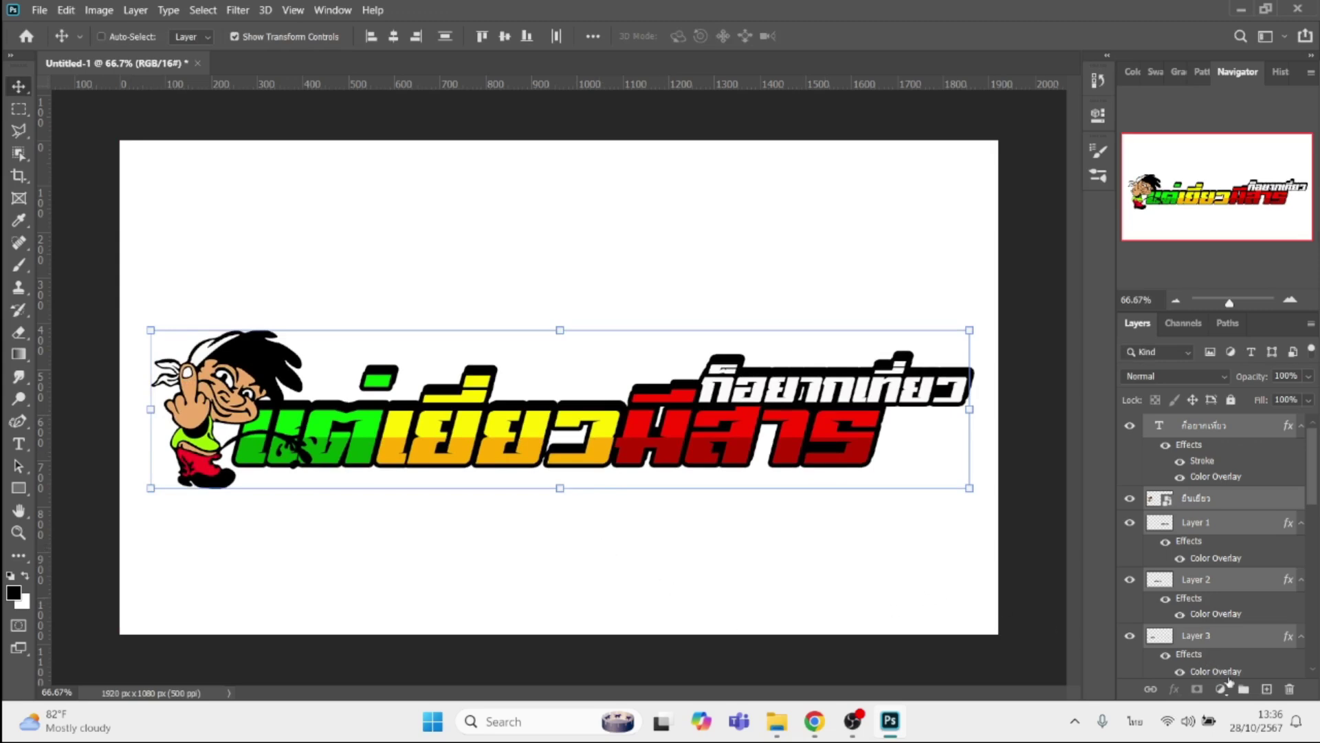
left_click(1243, 689)
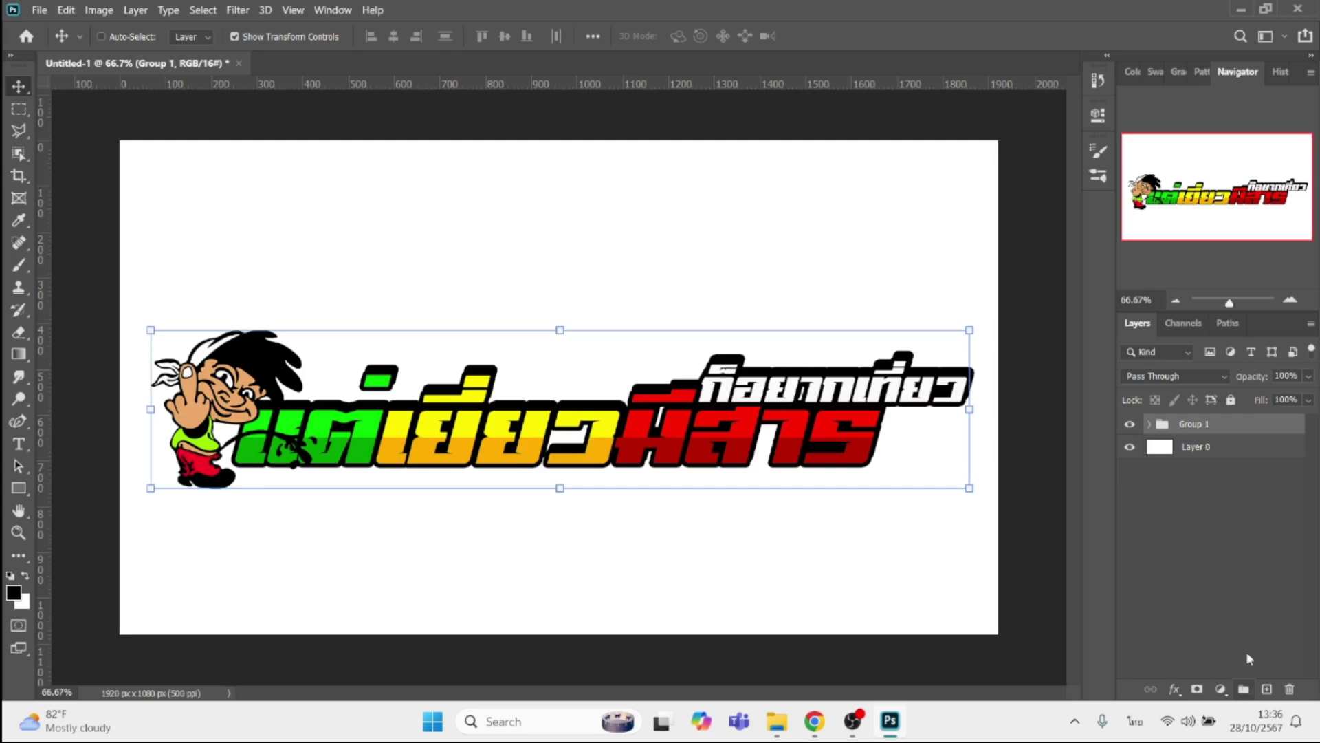
- Give Group 1 black 10 px, white 17 px and black 28 px strokes, and hide the white background
left_click(1174, 689)
left_click(1181, 570)
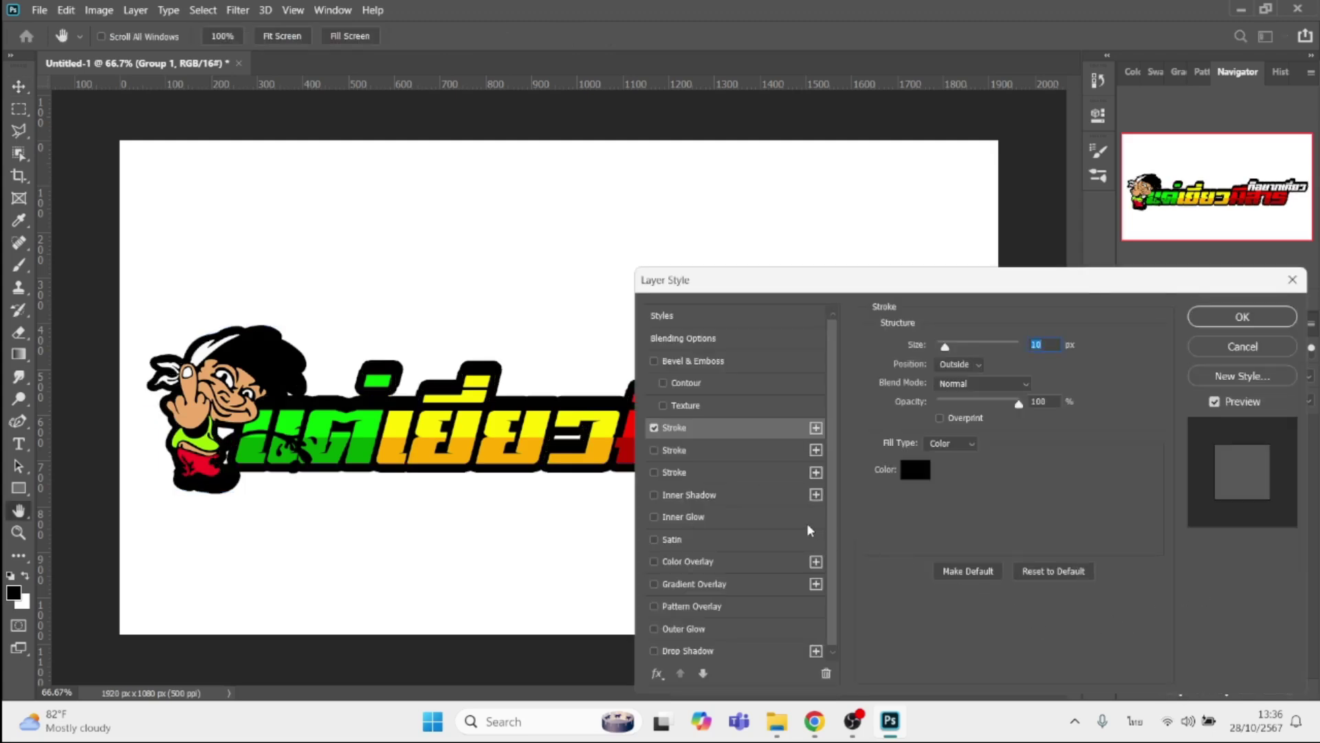
left_click(671, 451)
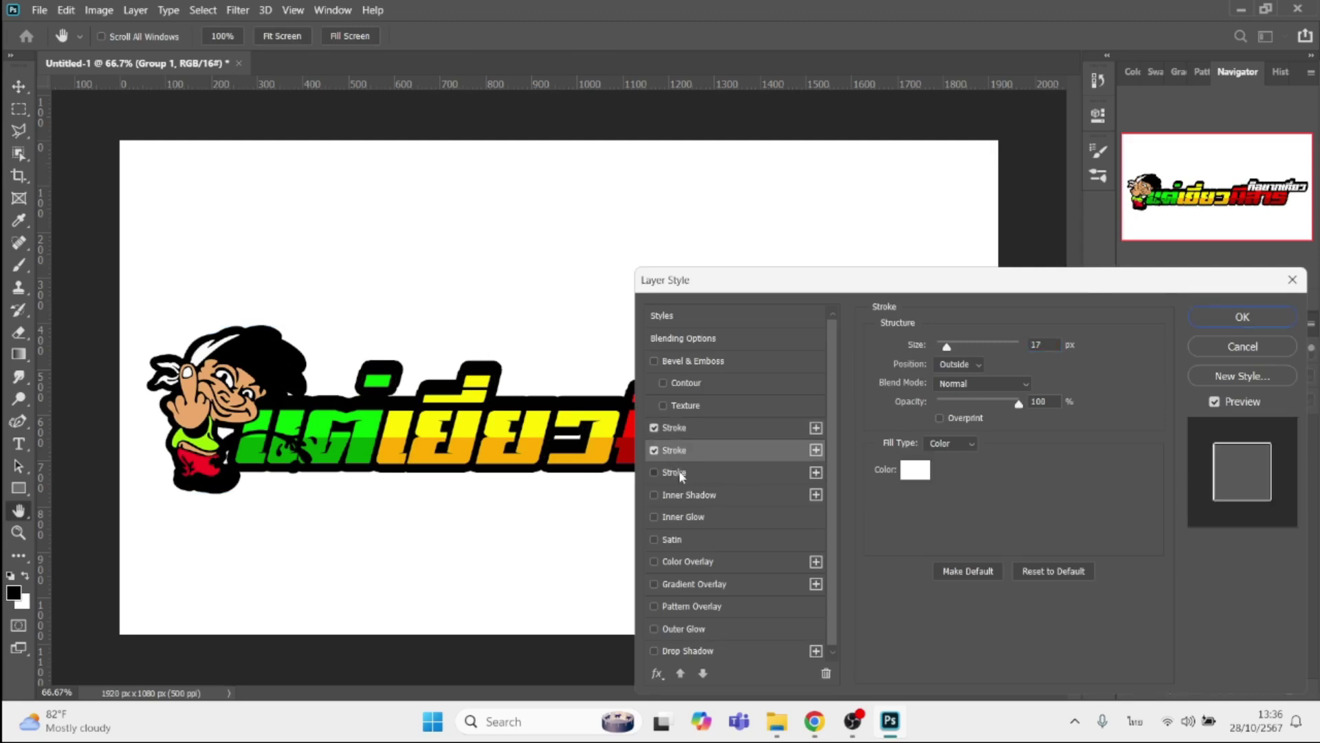
left_click(679, 473)
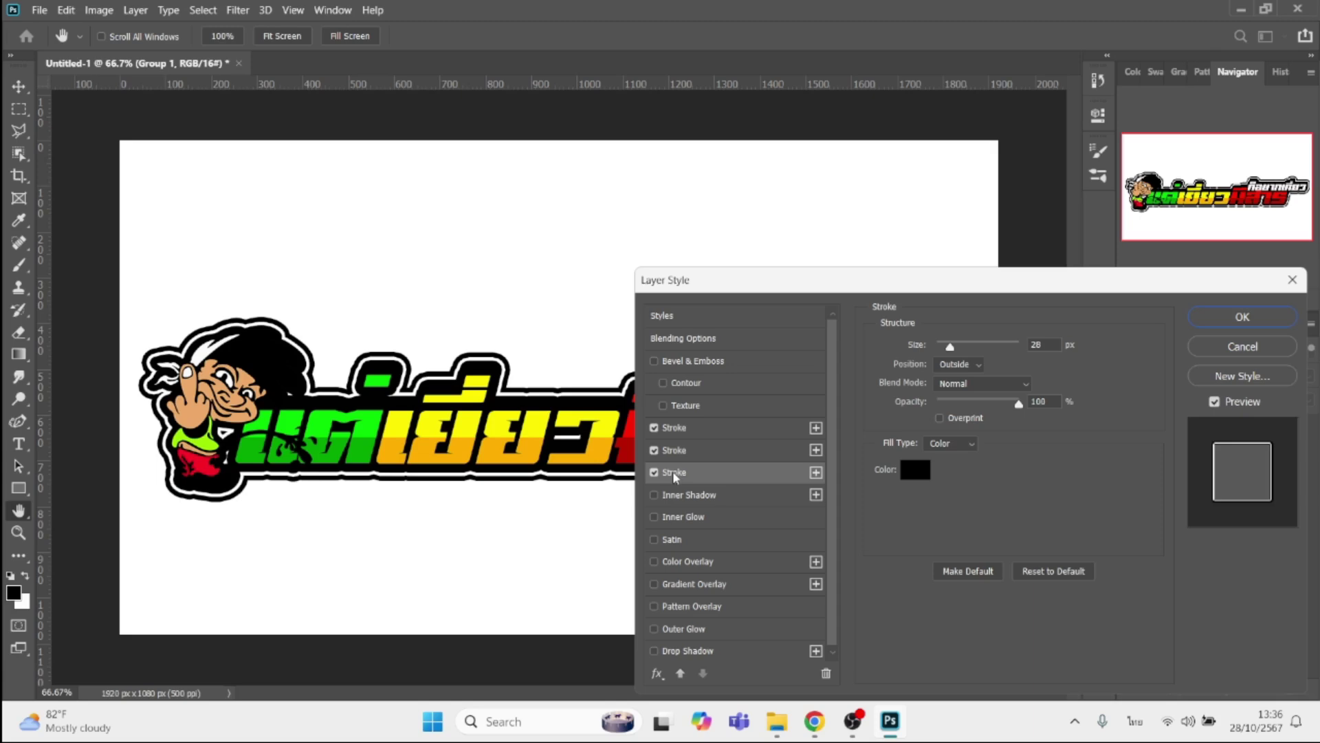
left_click(1212, 320)
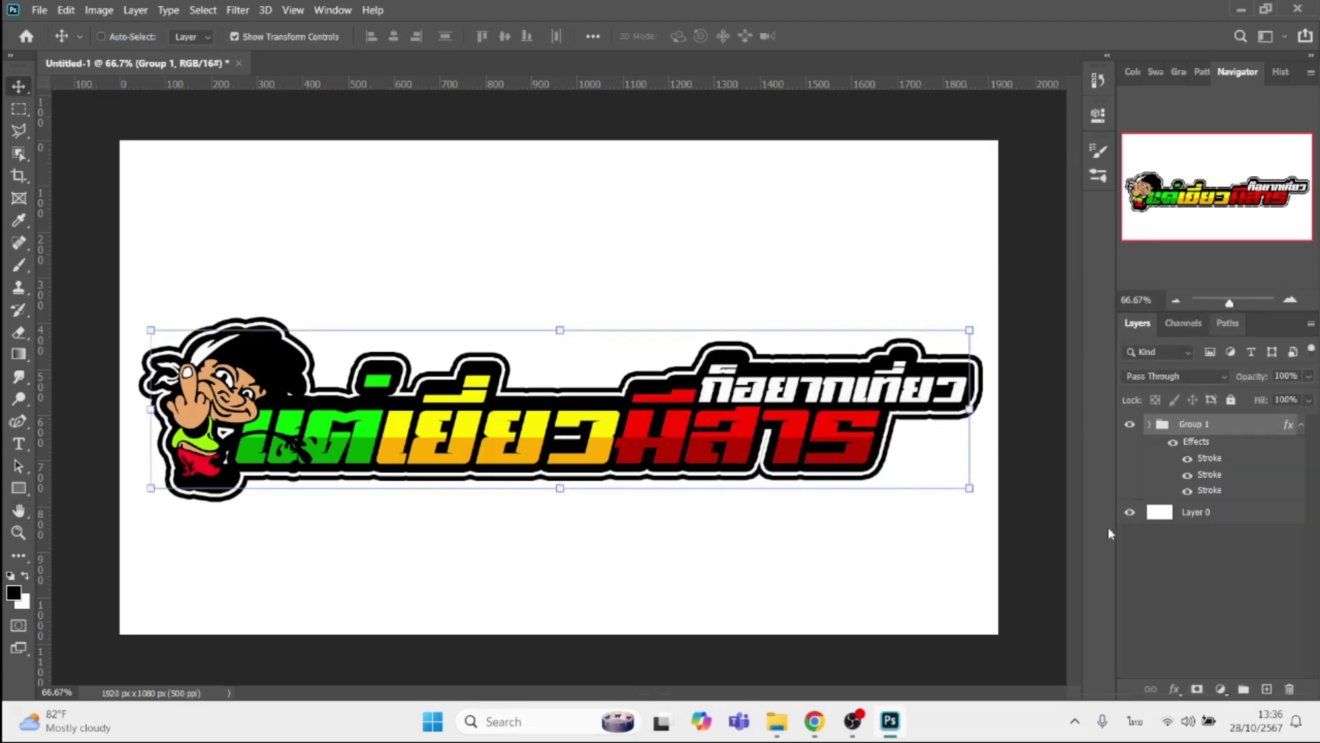
left_click(1132, 513)
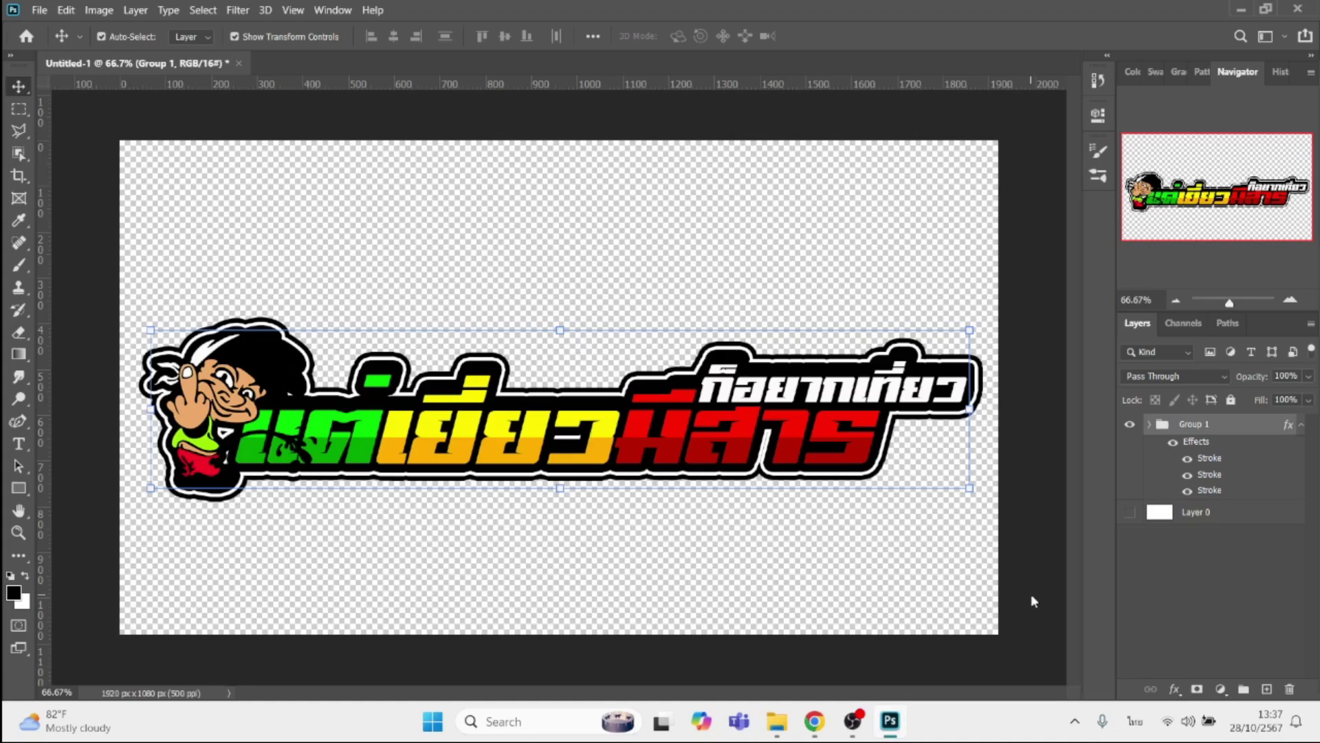
- Save the logo as a Photoshop PSD on the Desktop, named with the Thai slogan
key("ctrl+s")
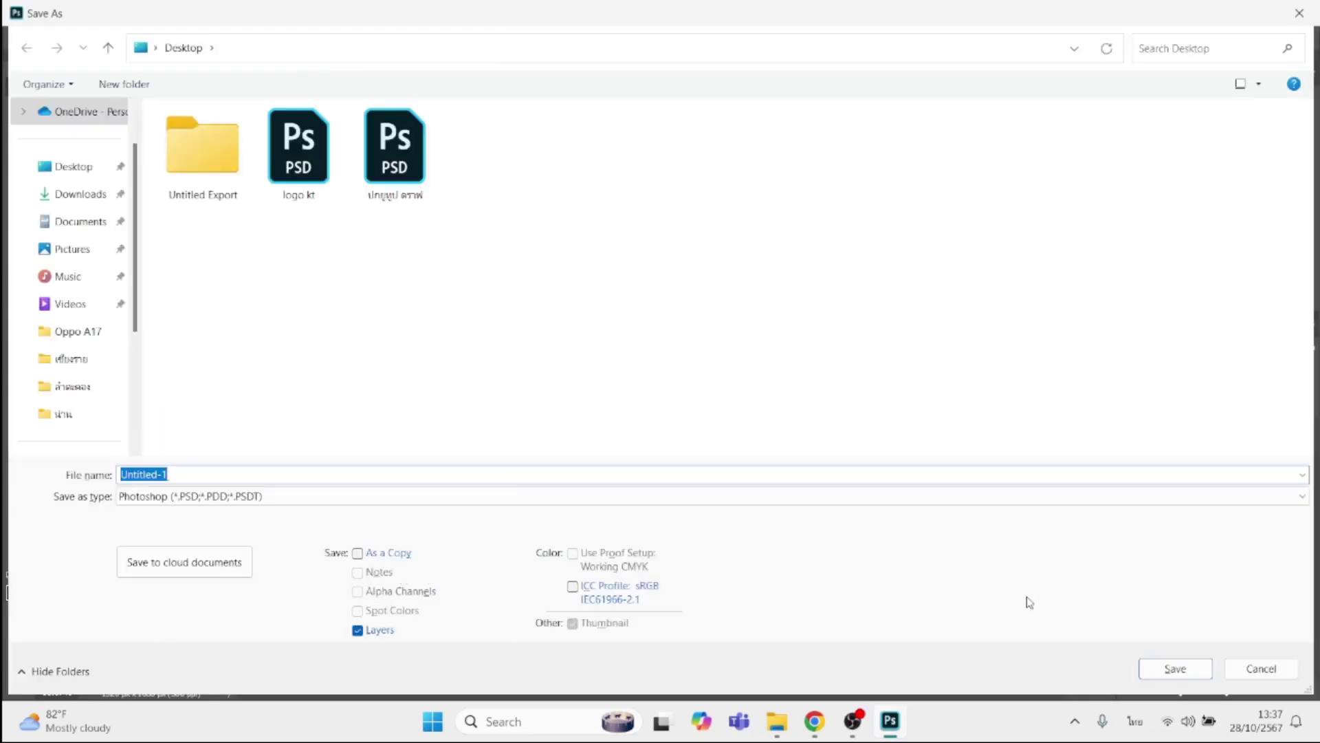
type("ก็อยากเที่ยว แต่เบี้ยมีสาร")
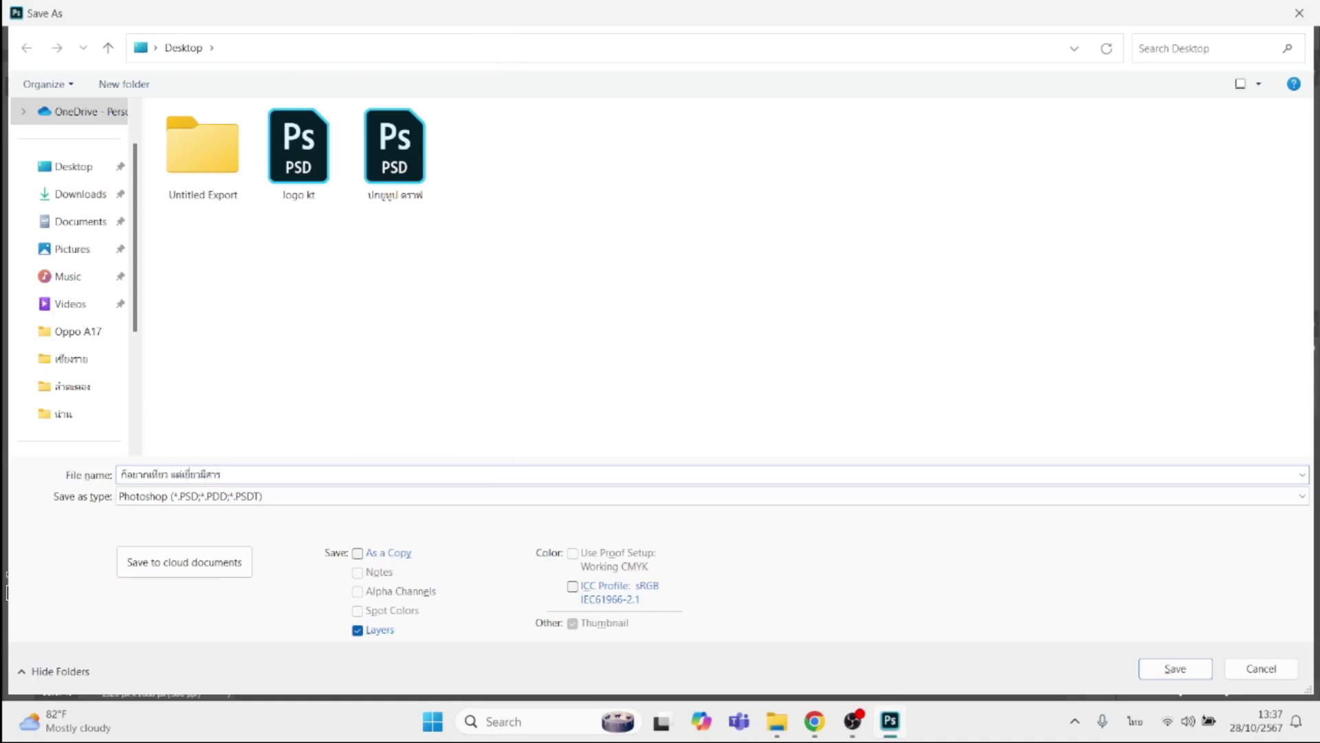
key("Return")
key("Return")
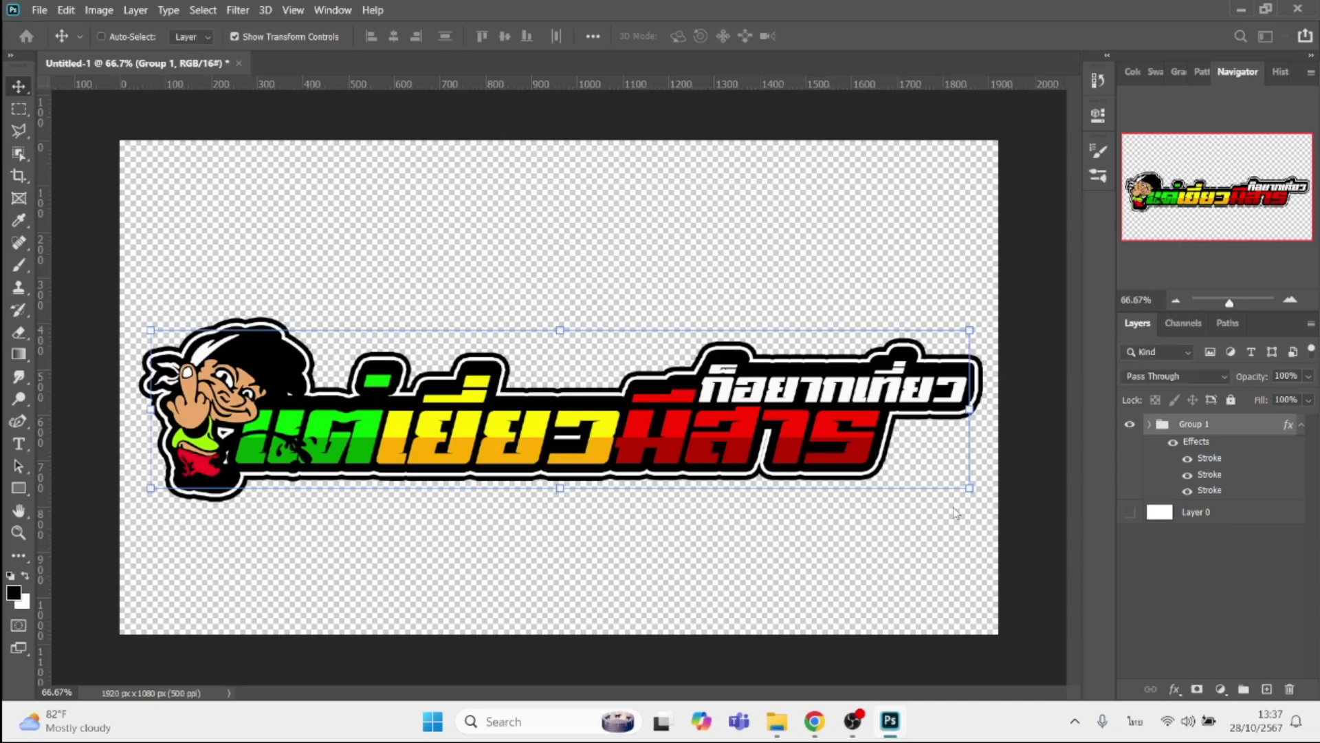